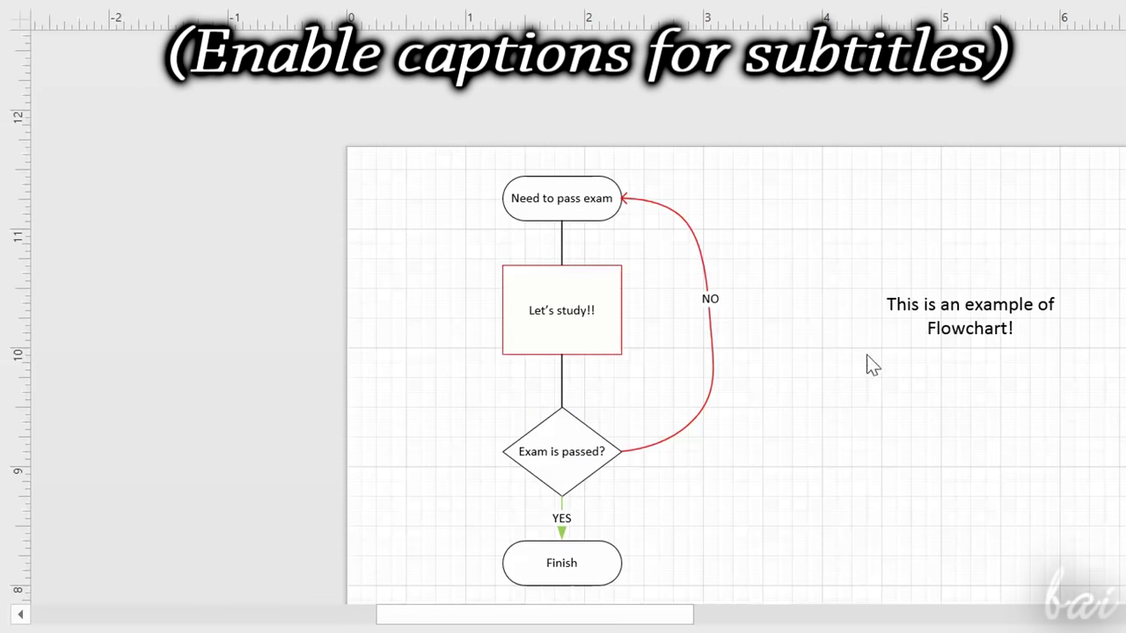
# Step: Place a Start/End terminator and a Decision diamond on the page
pyautogui.scroll(-3, 735, 352)
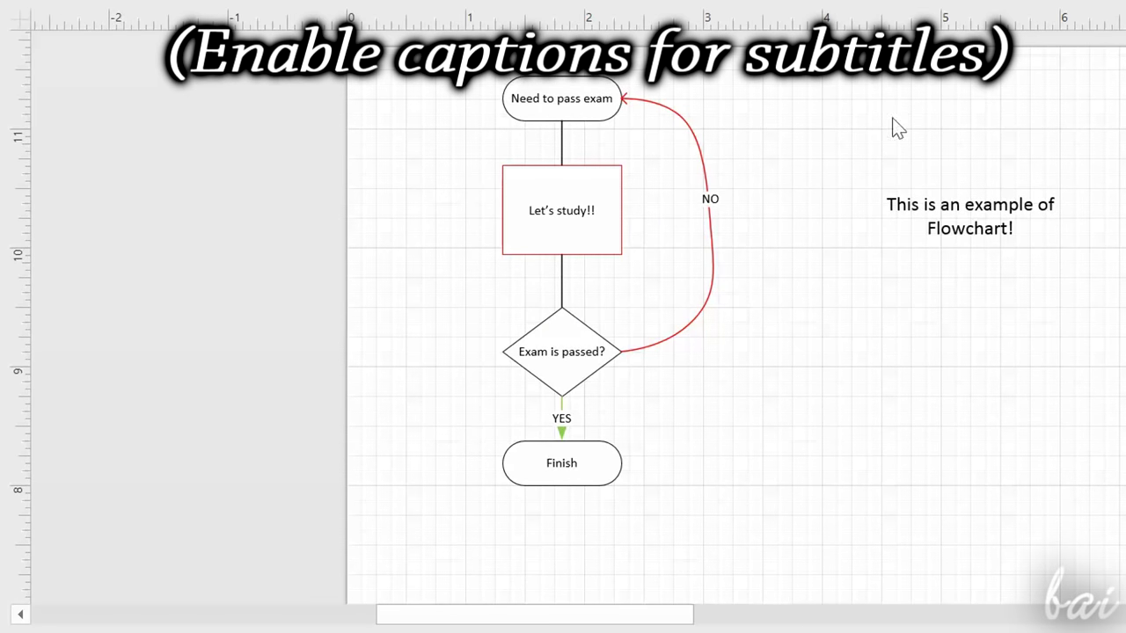
pyautogui.scroll(2, 876, 123)
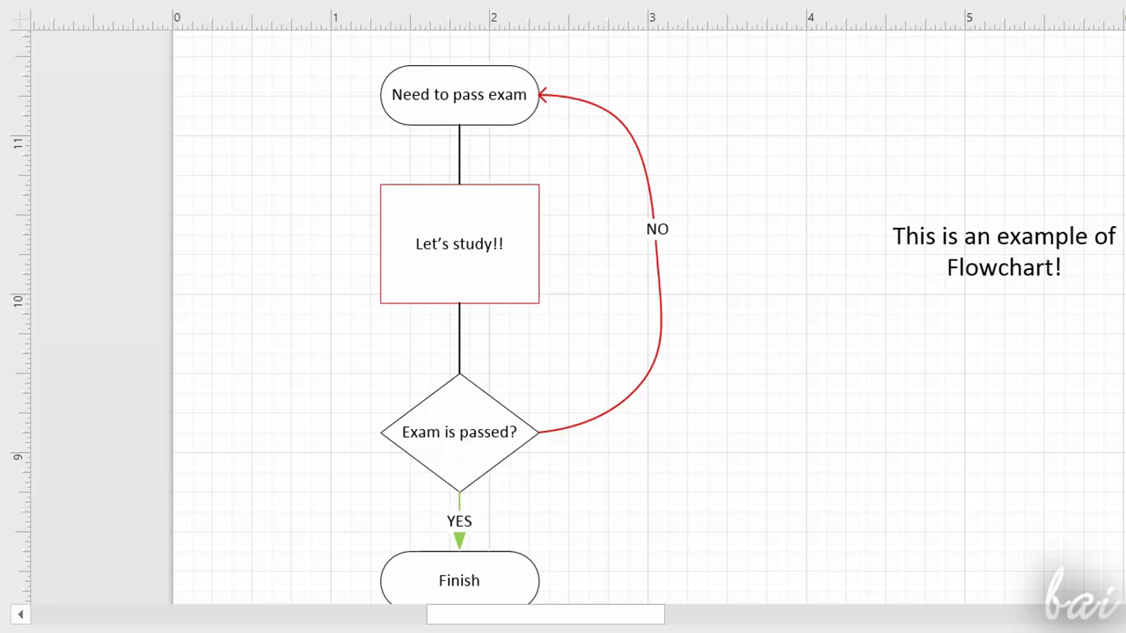
pyautogui.scroll(-4, 563, 317)
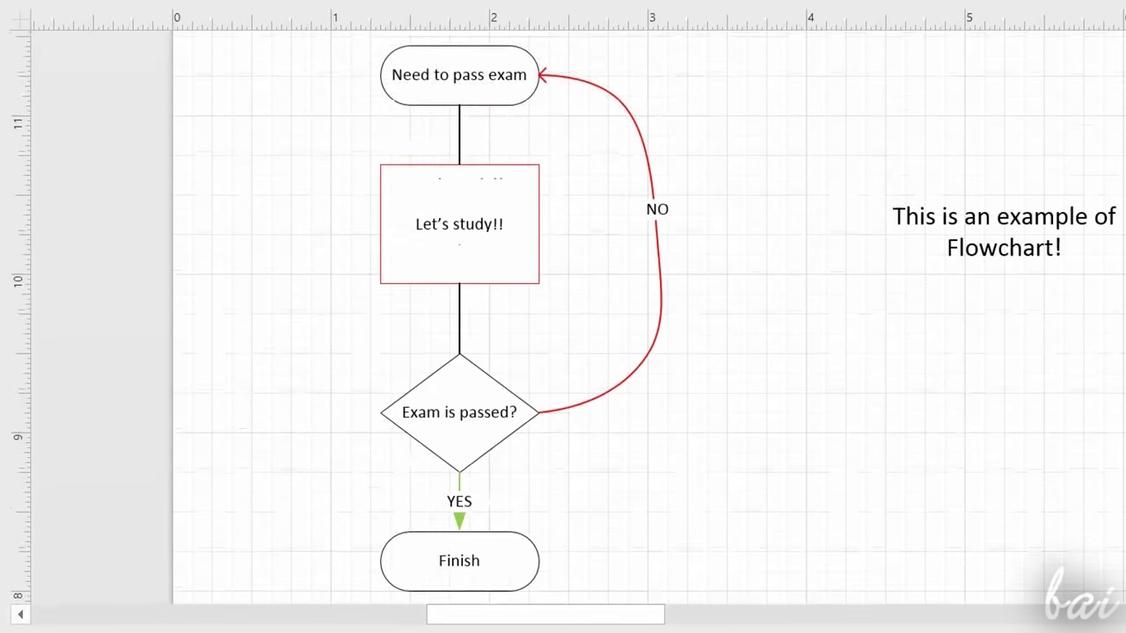
pyautogui.scroll(7, 562, 317)
pyautogui.scroll(-5, 563, 316)
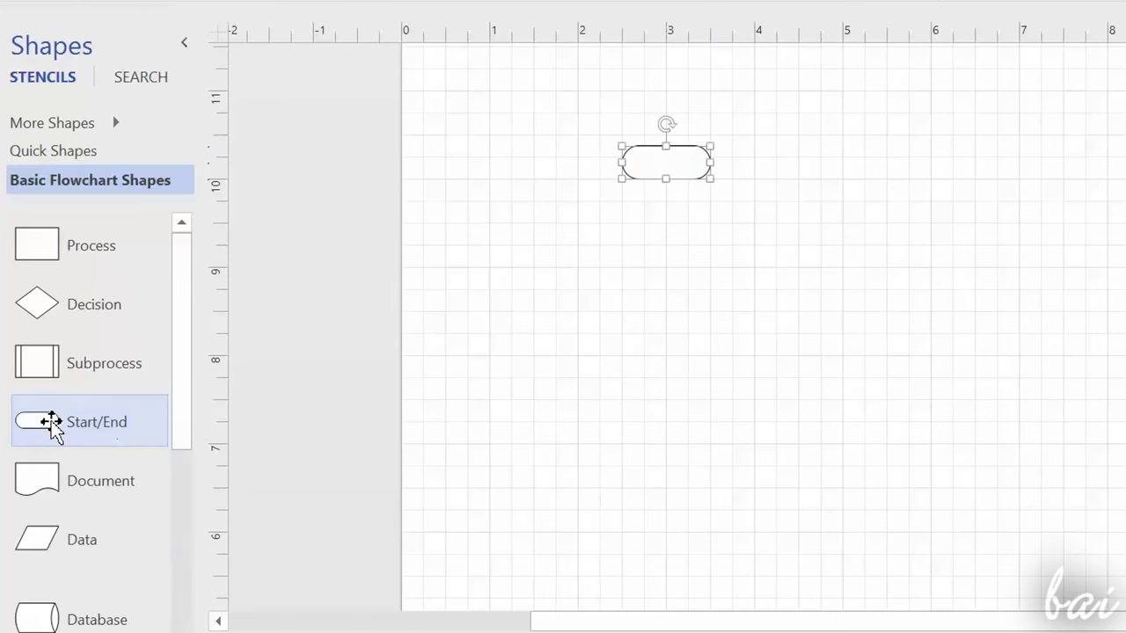
pyautogui.moveTo(50, 422); pyautogui.dragTo(666, 405)
pyautogui.moveTo(37, 303)
pyautogui.mouseDown()
pyautogui.moveTo(690, 281)
pyautogui.moveTo(664, 275)
pyautogui.mouseUp()
# Step: Connect the top terminator to the decision, and the decision to the bottom terminator
pyautogui.scroll(3, 707, 138)
pyautogui.moveTo(639, 216)
pyautogui.mouseDown()
pyautogui.moveTo(641, 329)
pyautogui.moveTo(639, 255)
pyautogui.mouseUp()
pyautogui.scroll(-2, 639, 255)
pyautogui.moveTo(637, 336); pyautogui.dragTo(638, 484)
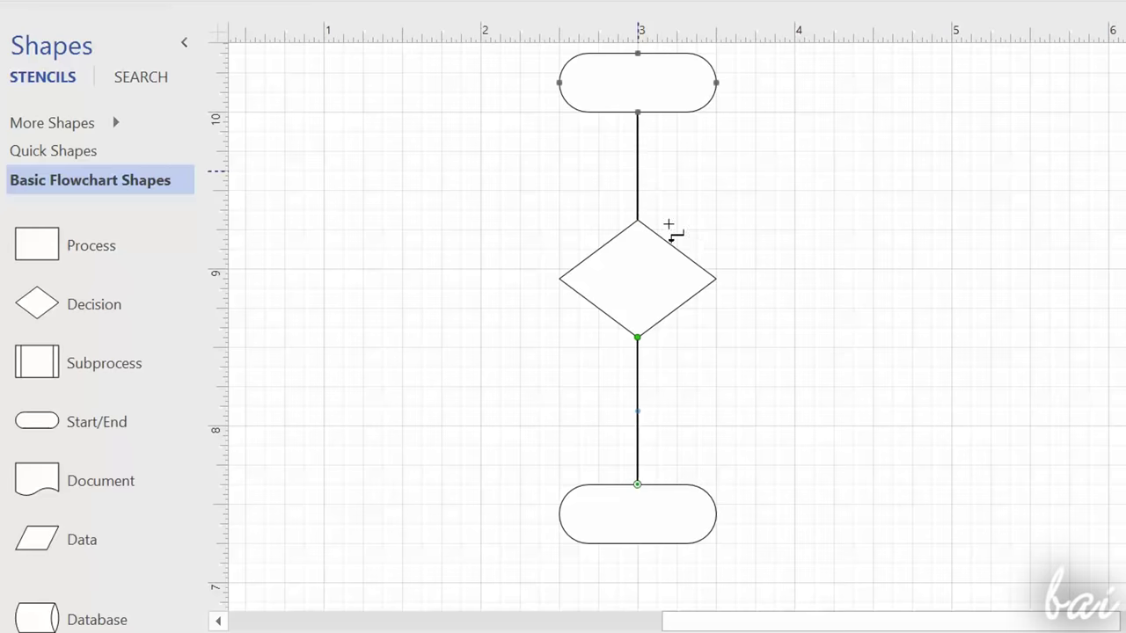
pyautogui.scroll(1, 695, 277)
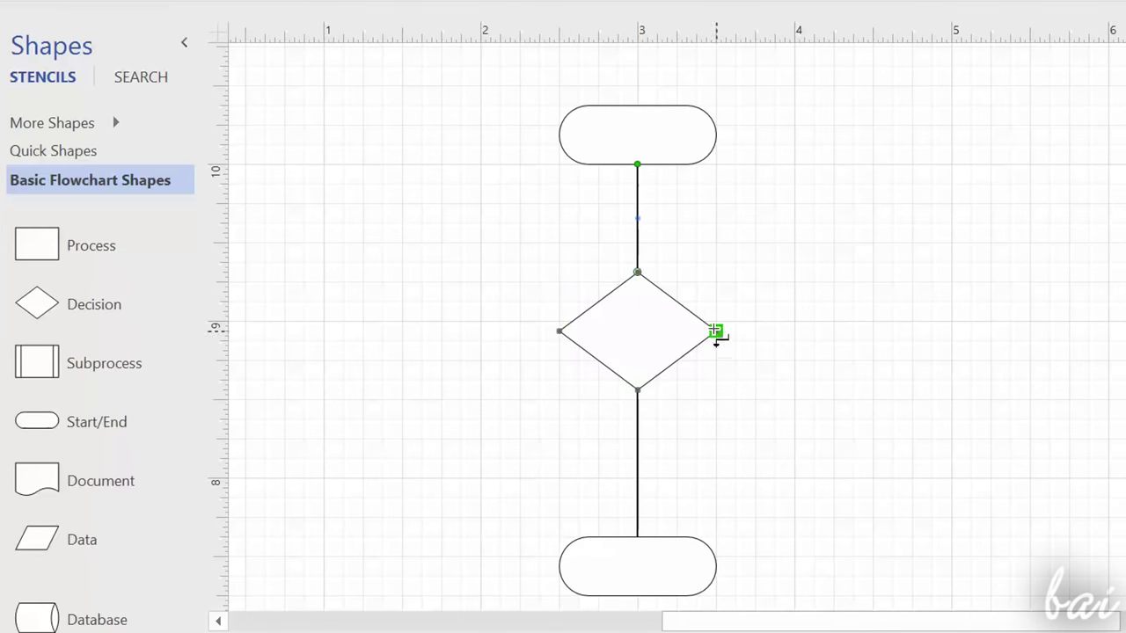
pyautogui.moveTo(635, 165); pyautogui.dragTo(635, 165)
pyautogui.scroll(-1, 812, 244)
pyautogui.scroll(-1, 812, 243)
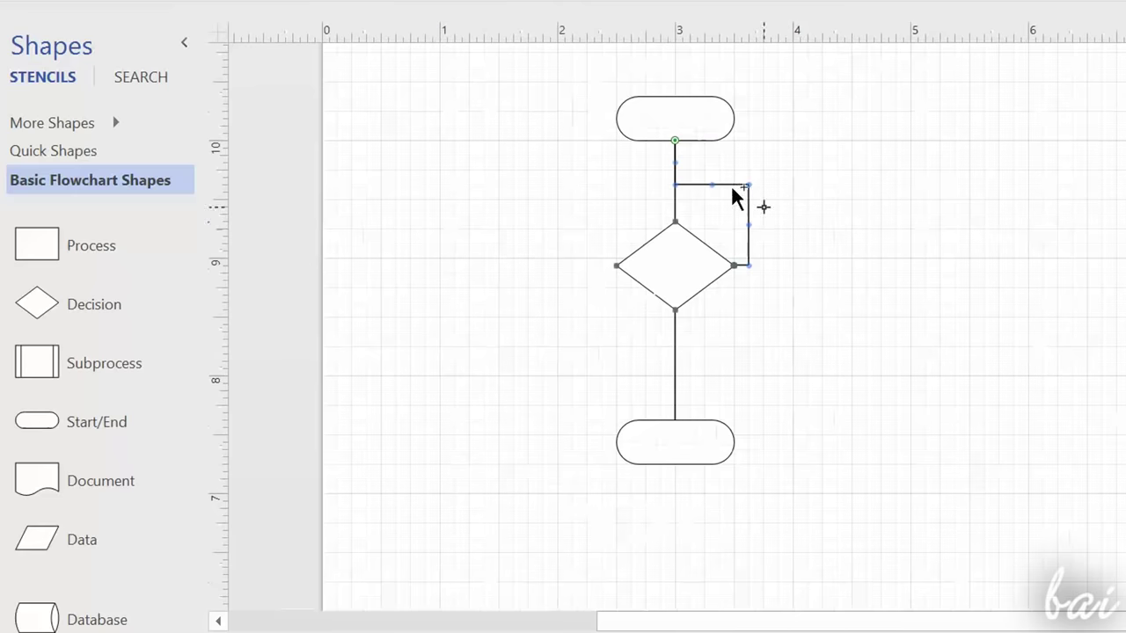
# Step: Label the terminators START and END and the decision diamond What to do?
pyautogui.doubleClick(682, 112)
pyautogui.doubleClick(682, 443)
pyautogui.doubleClick(714, 285)
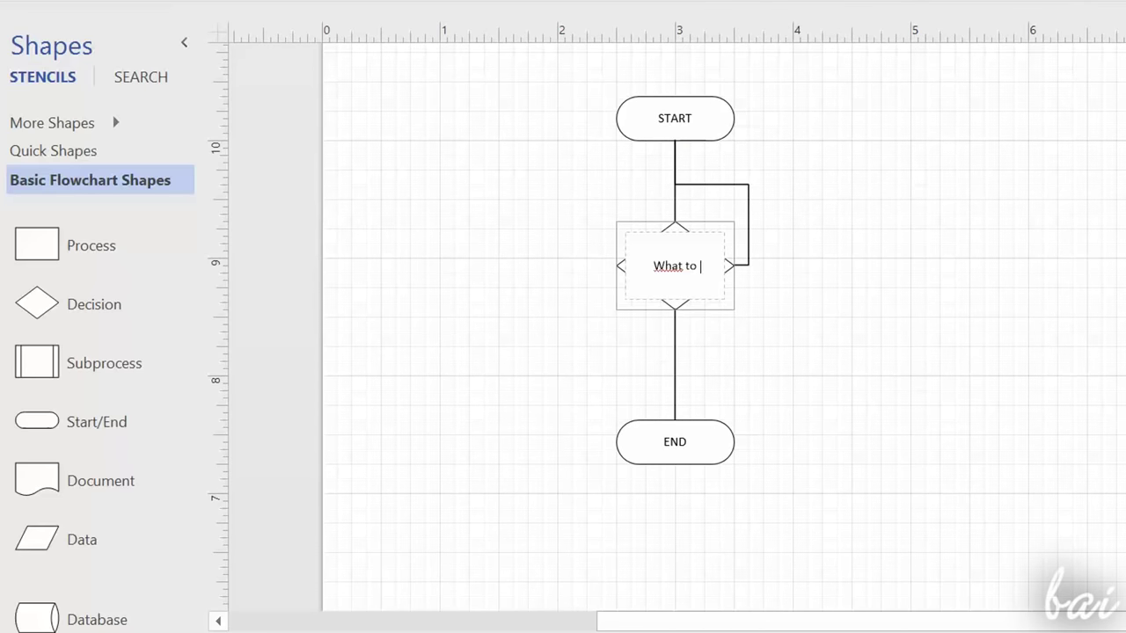
# Step: Label the loop connector Don't continue and the lower connector Yes, continue
pyautogui.doubleClick(749, 220)
pyautogui.write("Don't continue")
pyautogui.click(674, 354)
pyautogui.write('Yes, continue')
pyautogui.click(796, 338)
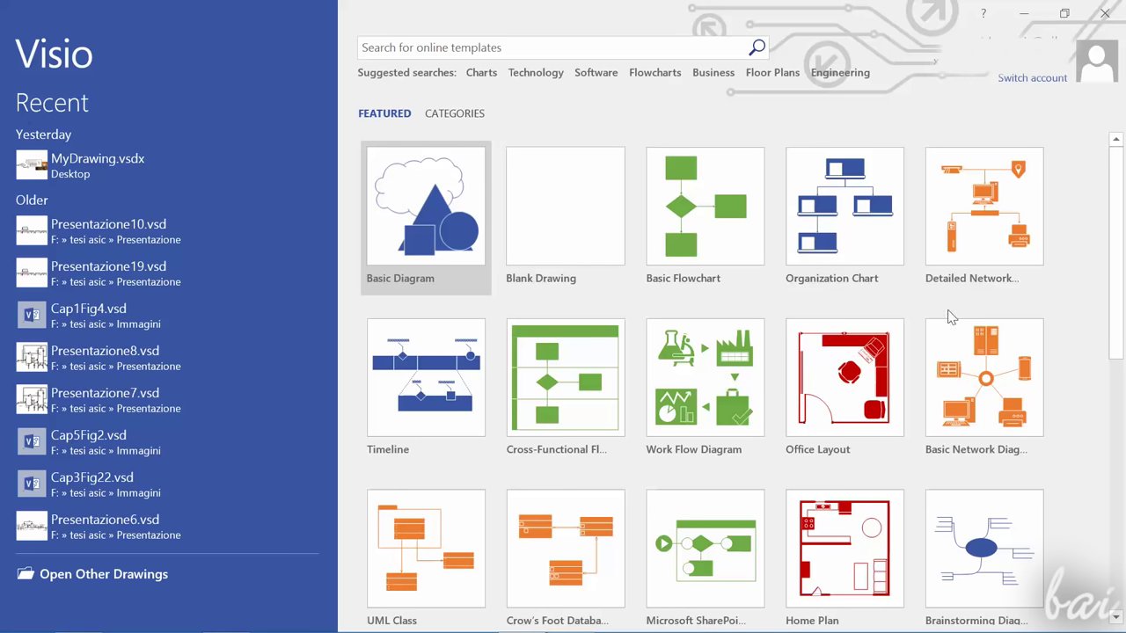
# Step: Pick the Blank Drawing template from the gallery and choose US Units
pyautogui.scroll(-2, 972, 326)
pyautogui.scroll(-10, 971, 326)
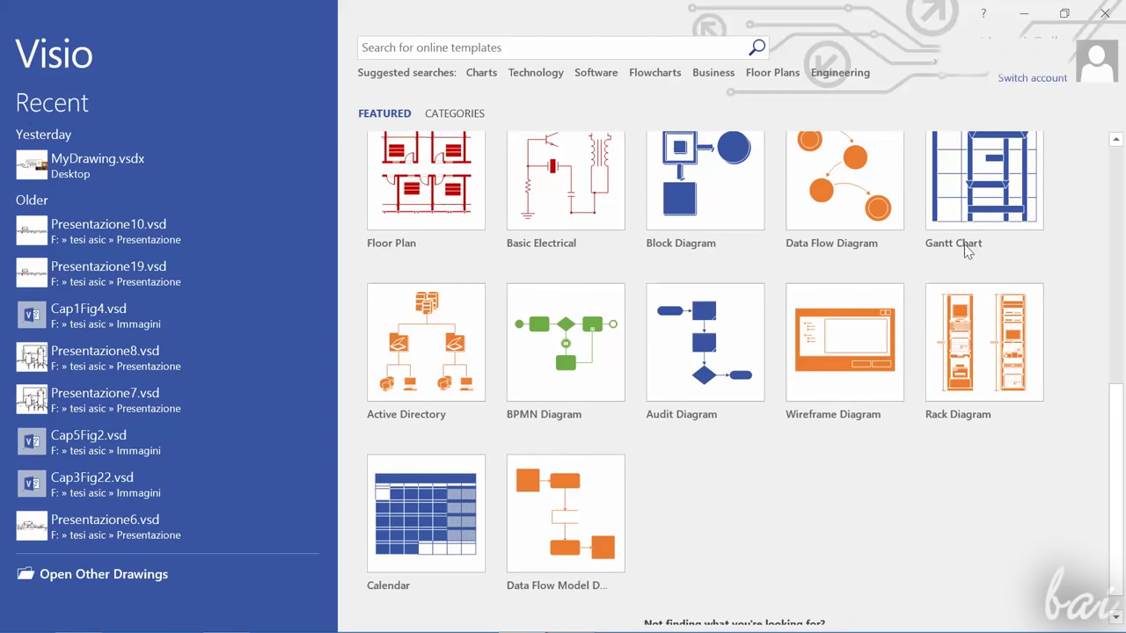
pyautogui.scroll(8, 629, 207)
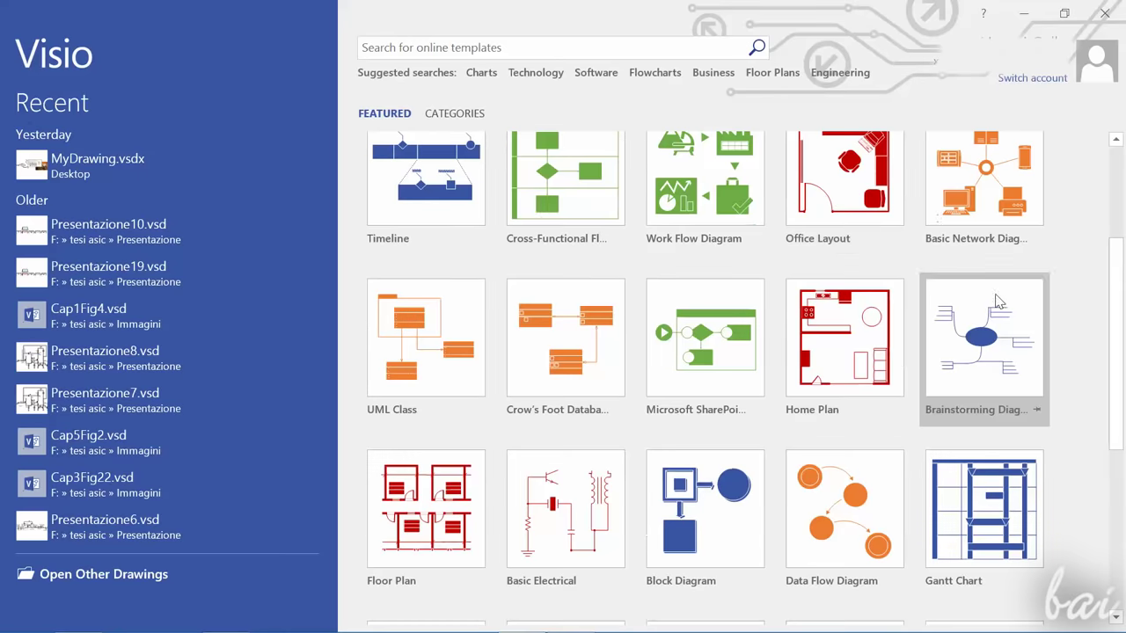
pyautogui.scroll(5, 827, 203)
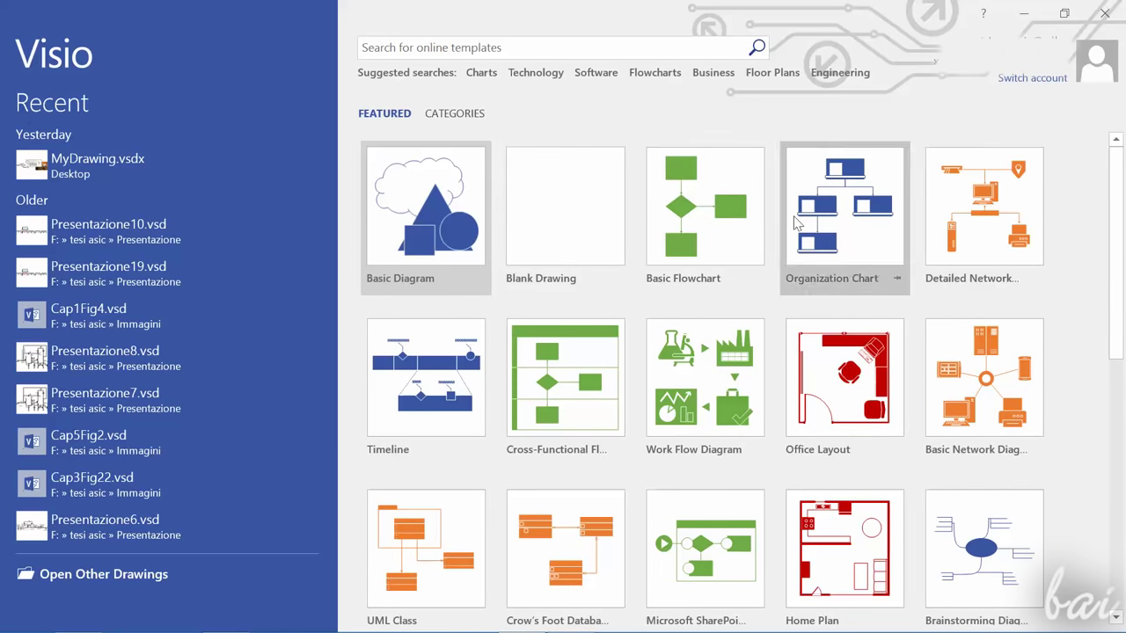
pyautogui.click(555, 217)
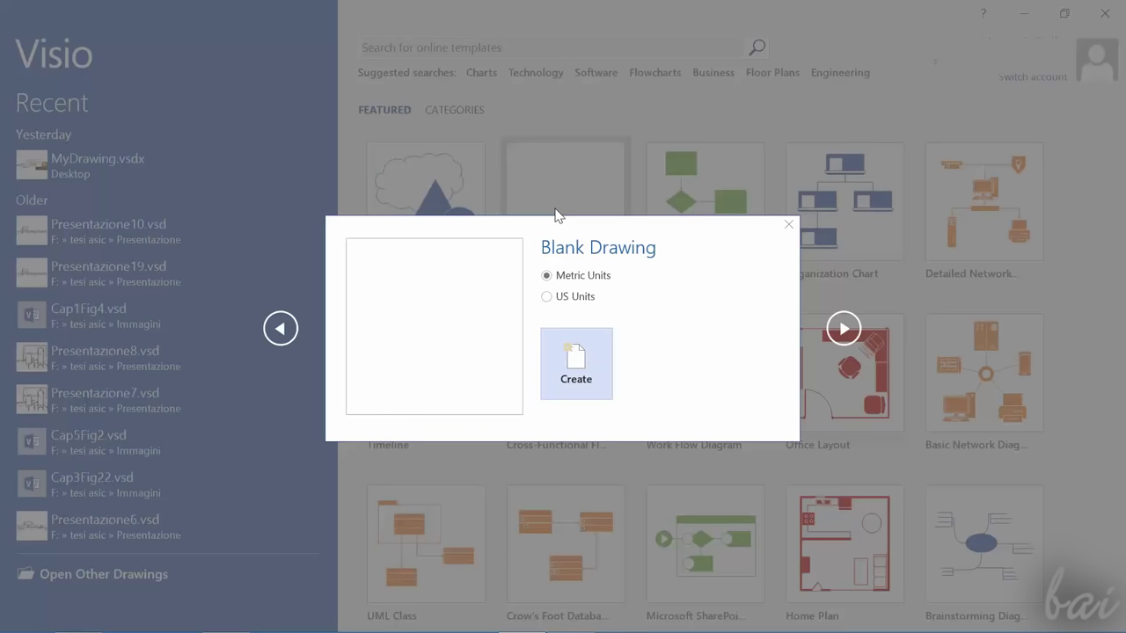
pyautogui.click(554, 308)
# Step: Create the blank drawing and zoom in on the page
pyautogui.click(591, 379)
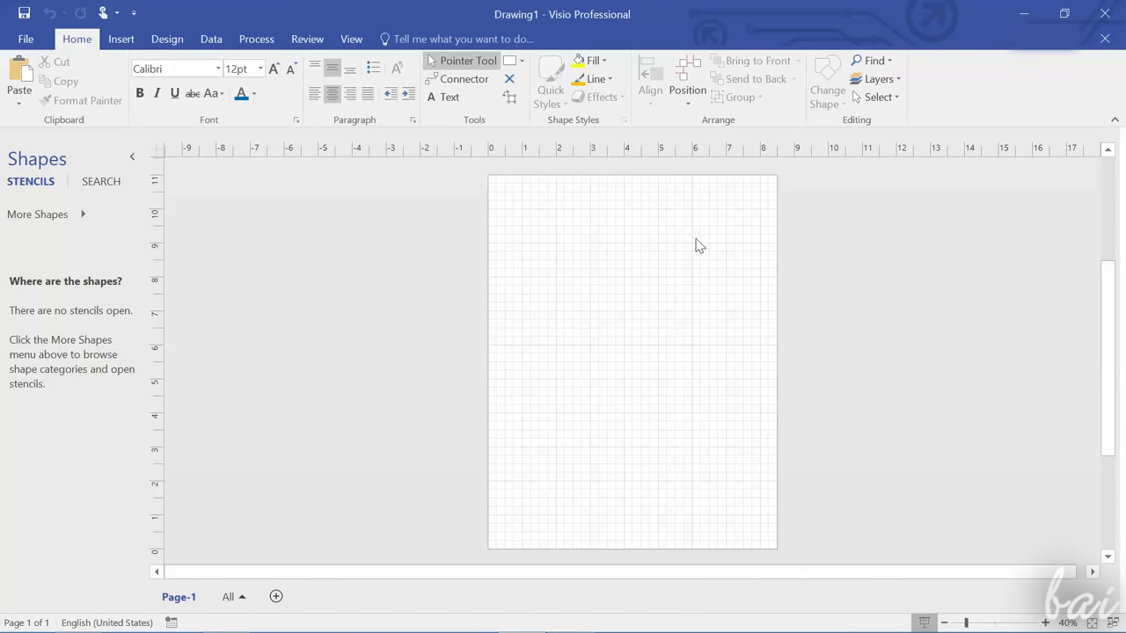
pyautogui.keyDown('ctrl'); pyautogui.scroll(5, 691, 227); pyautogui.keyUp('ctrl')
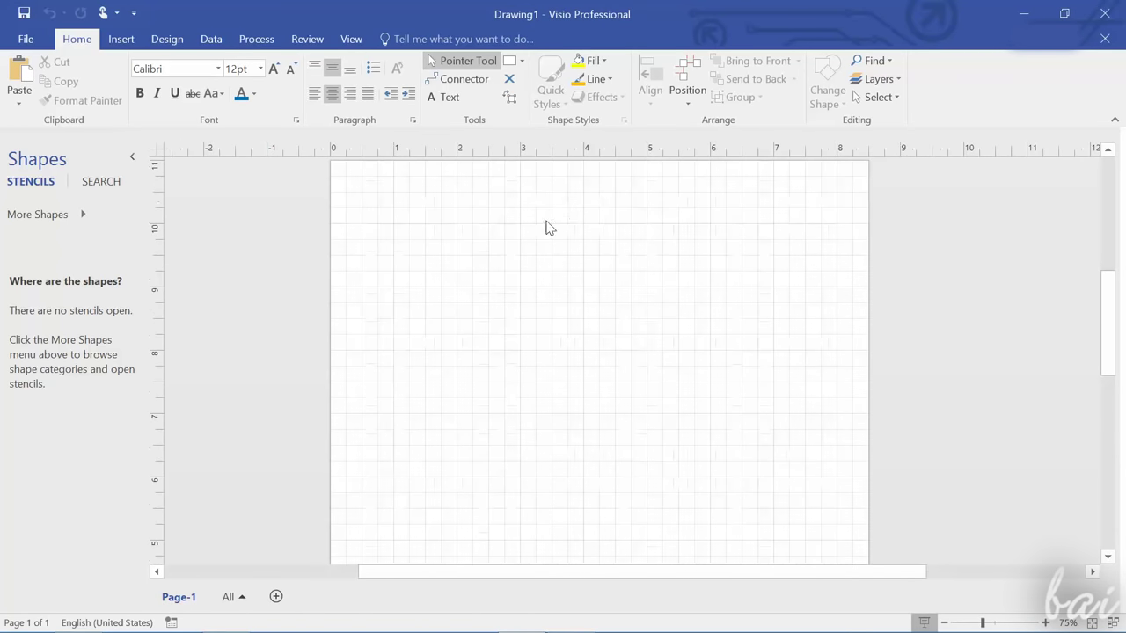
pyautogui.keyDown('ctrl'); pyautogui.scroll(-5, 646, 249); pyautogui.keyUp('ctrl')
pyautogui.keyDown('ctrl'); pyautogui.scroll(4, 655, 246); pyautogui.keyUp('ctrl')
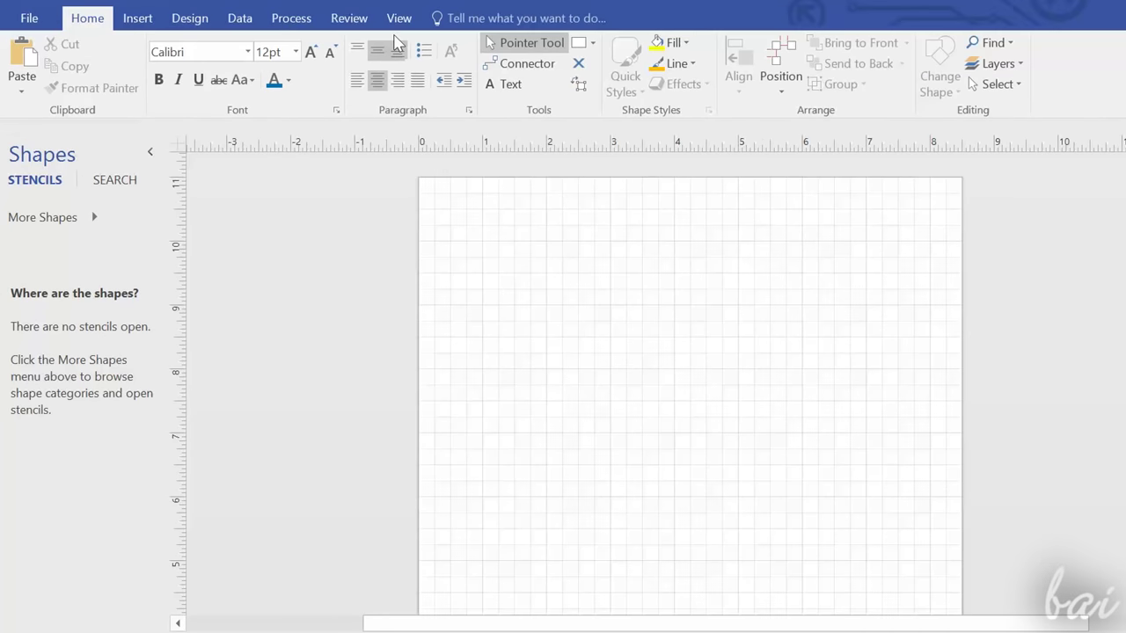
# Step: Toggle the ruler and page grid off and back on, leaving both visible
pyautogui.click(352, 39)
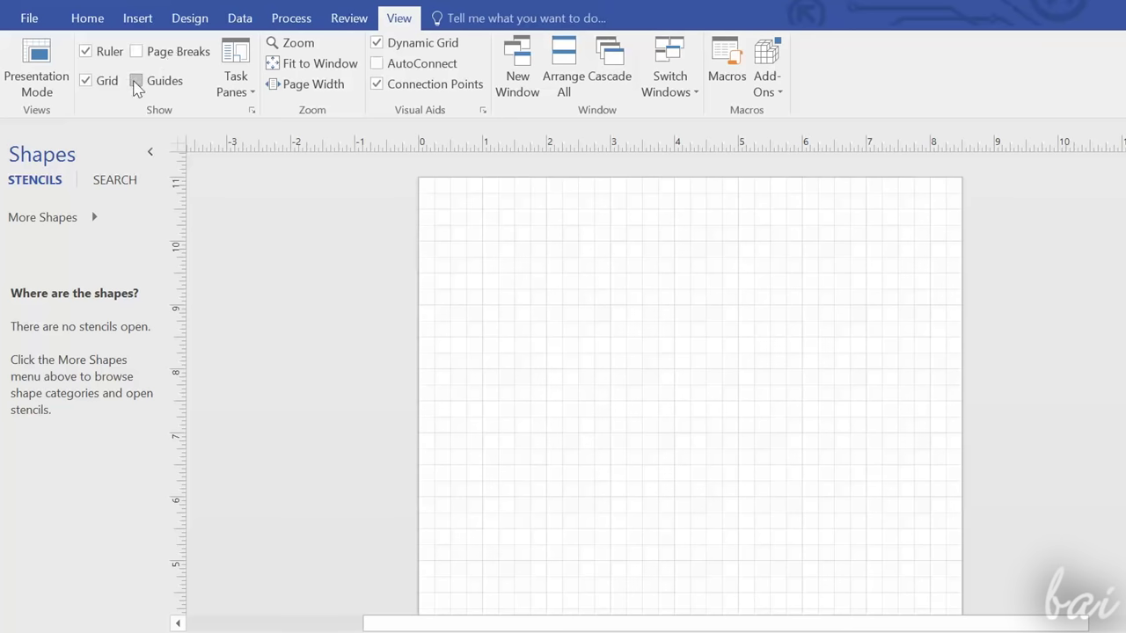
pyautogui.click(86, 51)
pyautogui.click(86, 52)
pyautogui.click(85, 52)
pyautogui.click(85, 52)
pyautogui.click(85, 81)
pyautogui.click(87, 81)
pyautogui.click(189, 18)
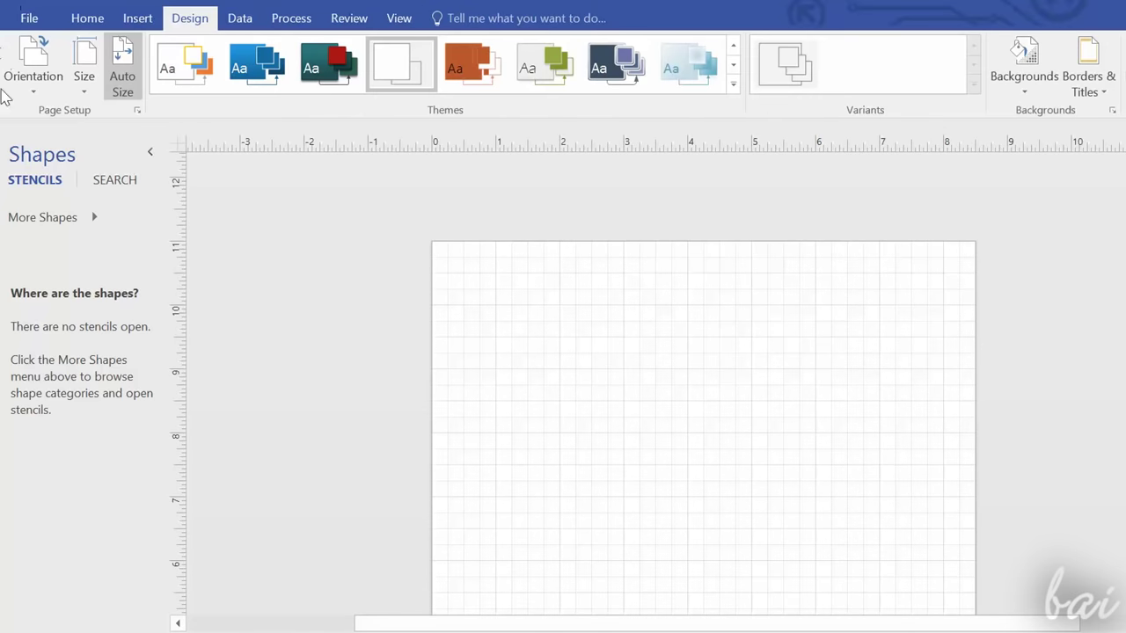
# Step: Switch the page orientation to Landscape, then back to Portrait
pyautogui.scroll(-4, 660, 378)
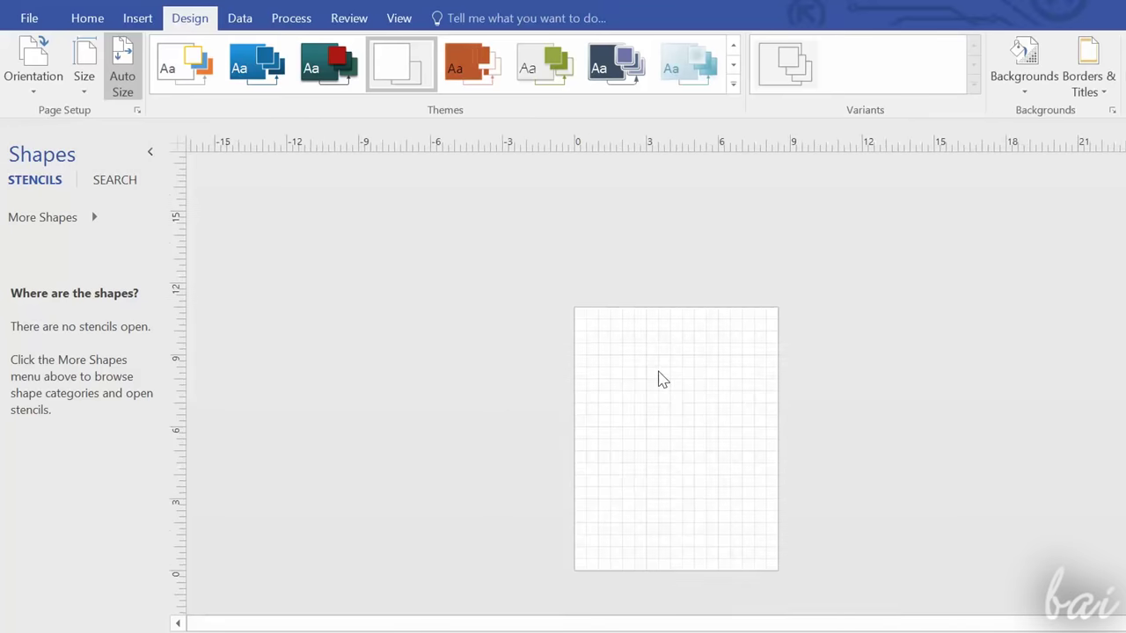
pyautogui.click(33, 88)
pyautogui.click(74, 162)
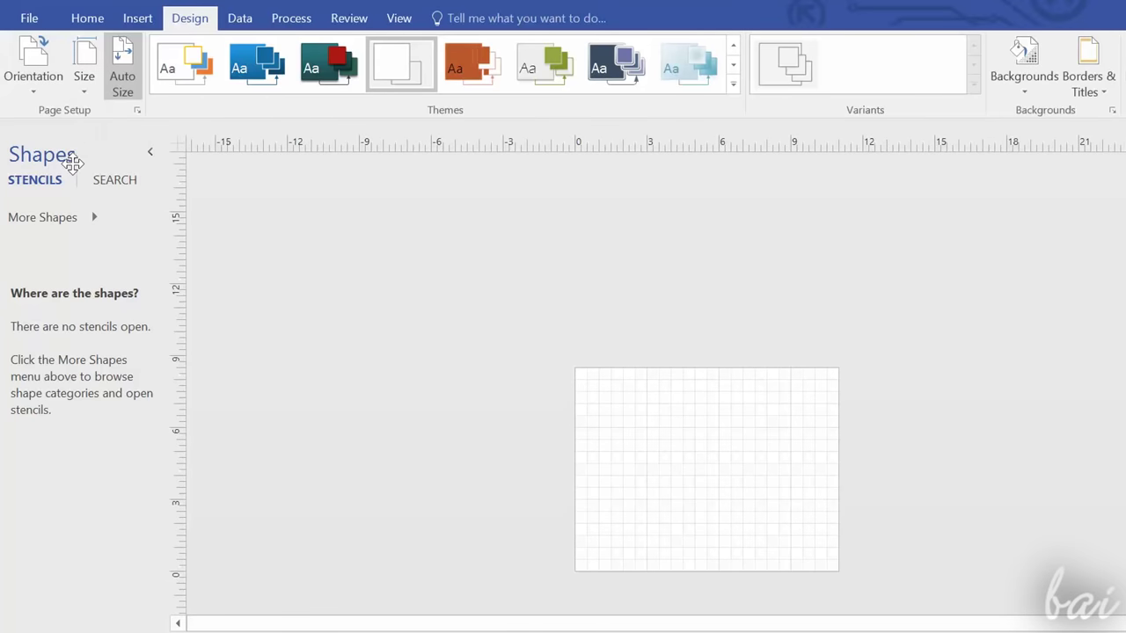
pyautogui.click(33, 83)
pyautogui.click(66, 133)
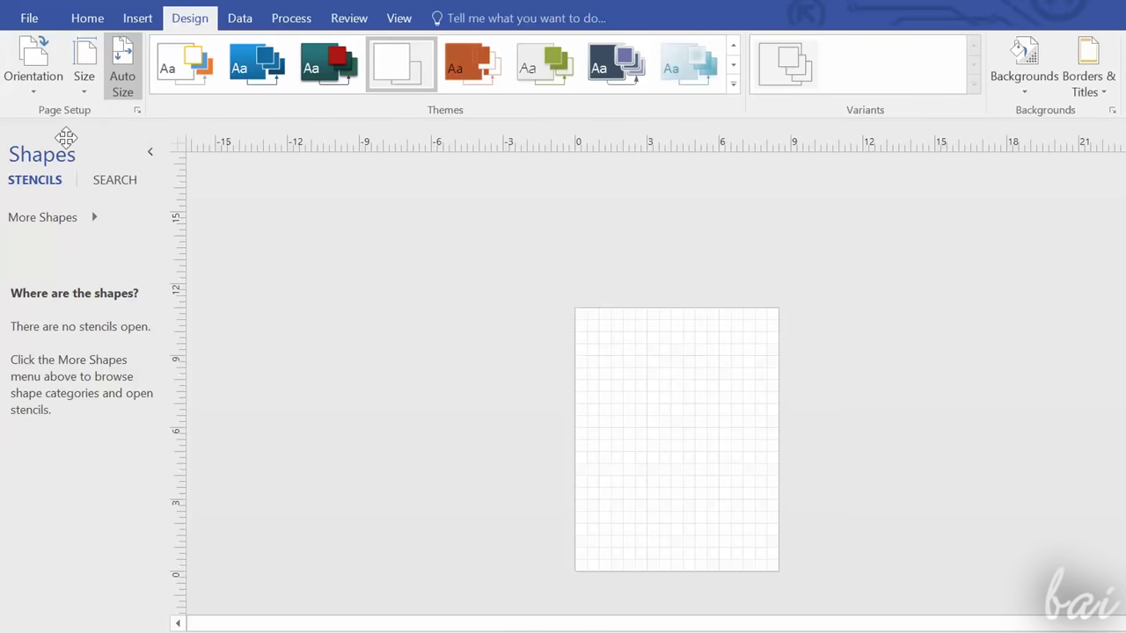
# Step: Try A4 and then A3 page sizes, then bring up More Page Sizes
pyautogui.click(84, 91)
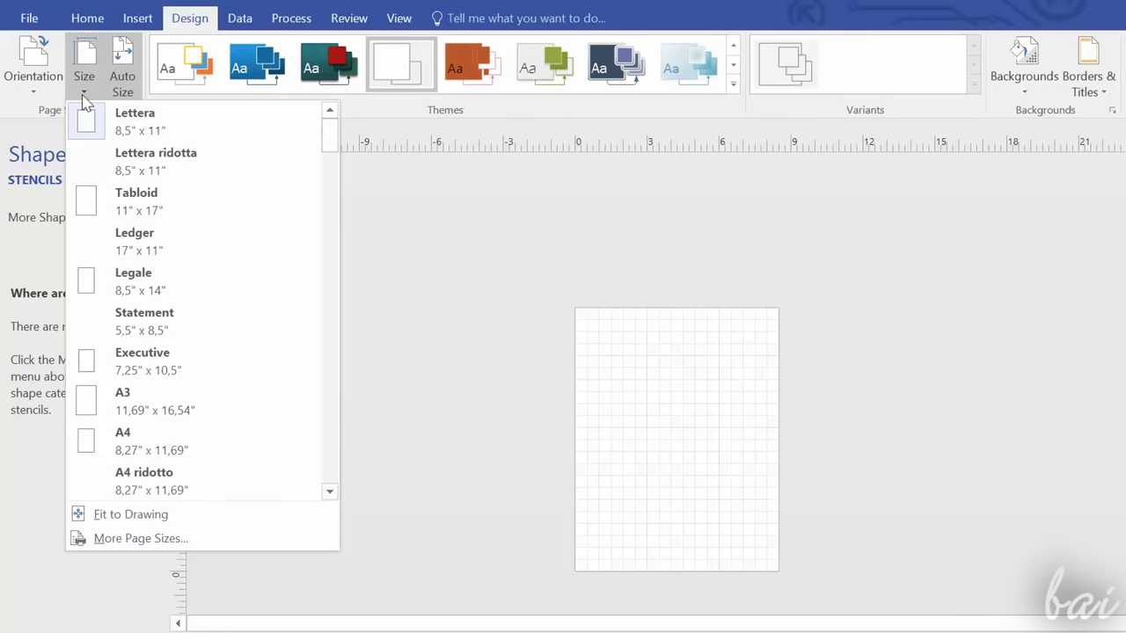
pyautogui.click(160, 434)
pyautogui.click(84, 88)
pyautogui.click(154, 401)
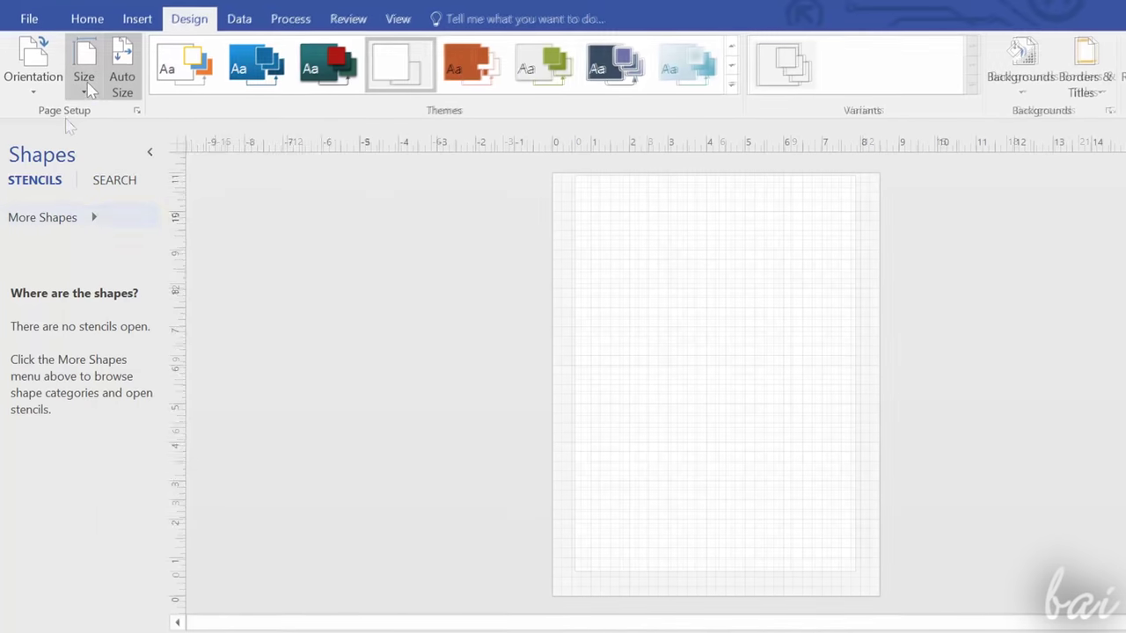
pyautogui.click(85, 88)
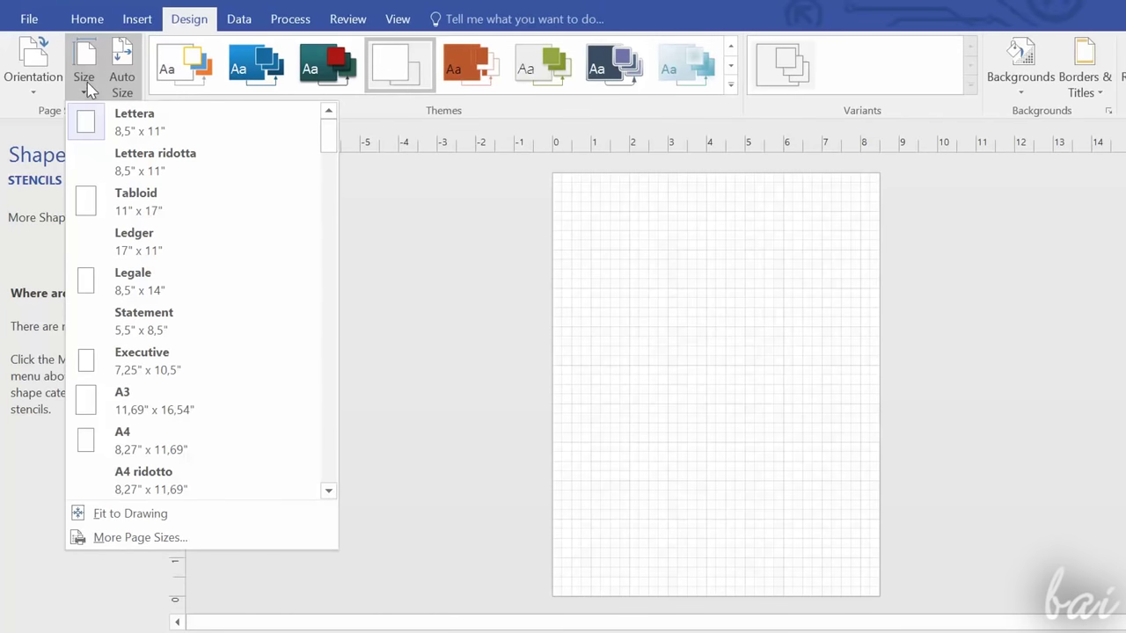
pyautogui.click(192, 539)
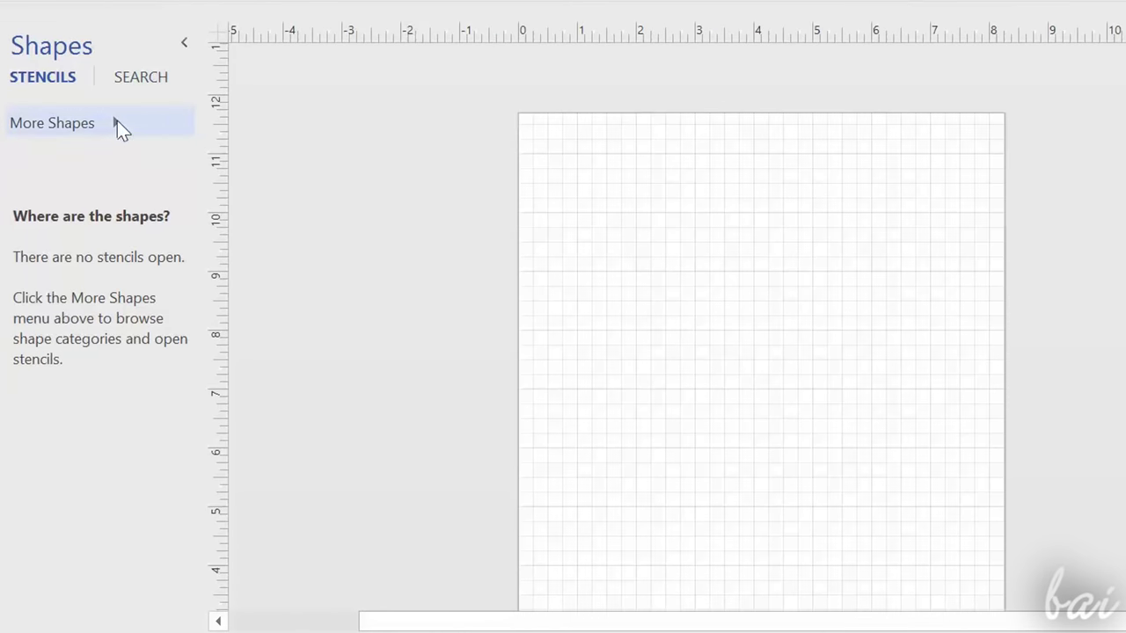
# Step: Load the Brainstorming Shapes stencil from the stencil categories
pyautogui.click(117, 123)
pyautogui.moveTo(317, 158)
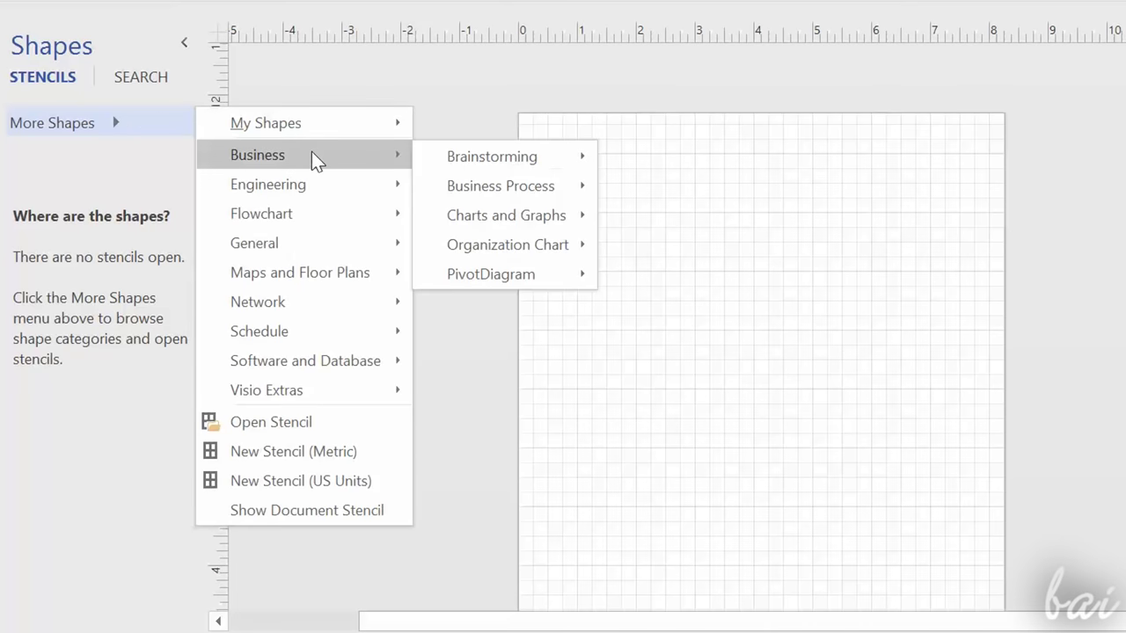
pyautogui.moveTo(497, 171)
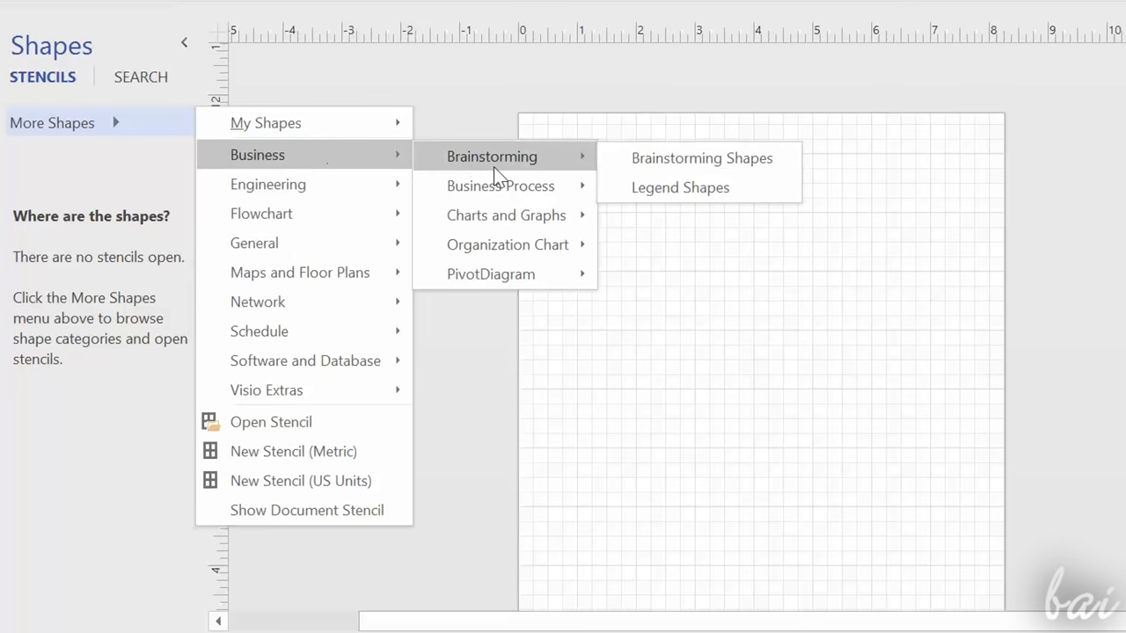
pyautogui.click(676, 162)
pyautogui.click(102, 242)
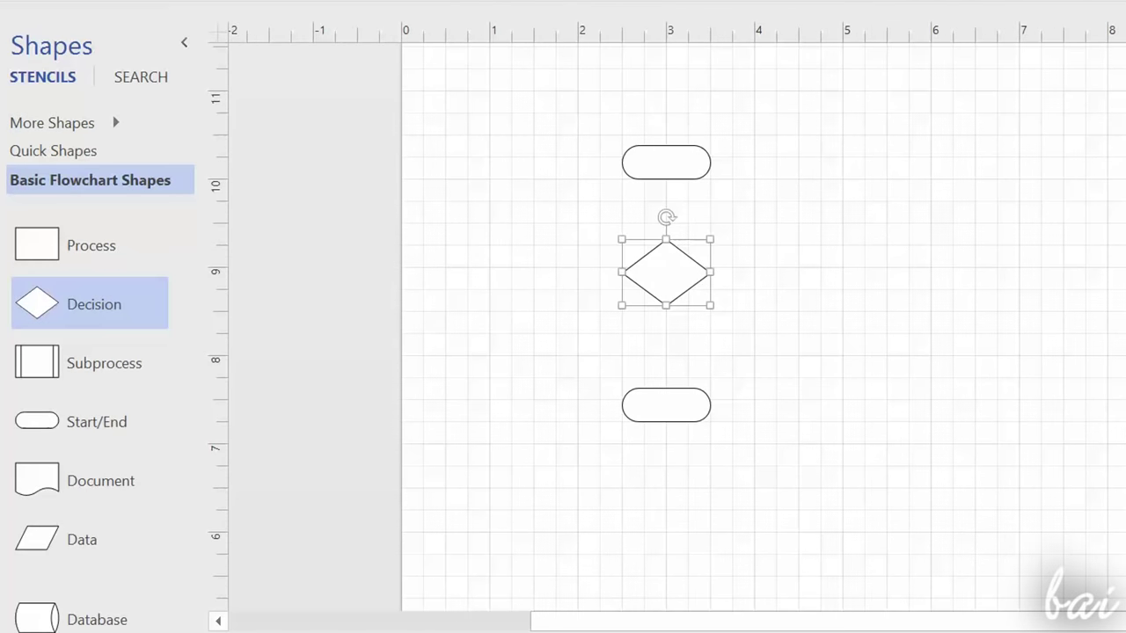
# Step: Type the What to do? and connector labels, and place a Main topic ellipse near the top
pyautogui.scroll(-2, 666, 281)
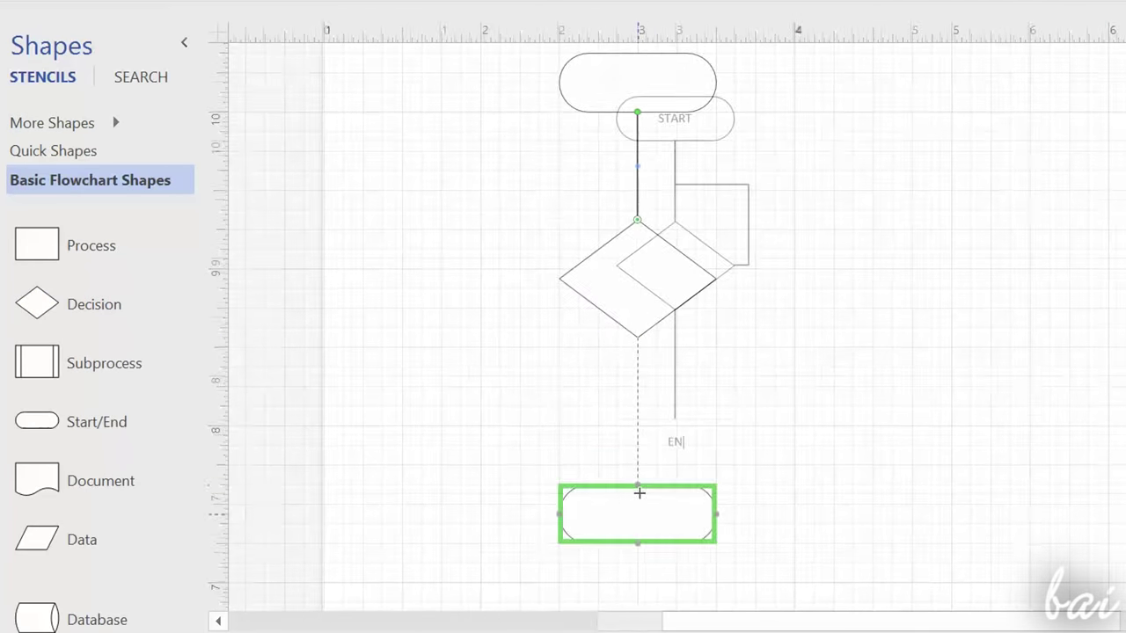
pyautogui.write('What to do?')
pyautogui.doubleClick(748, 226)
pyautogui.write("Don't continueYes, continue")
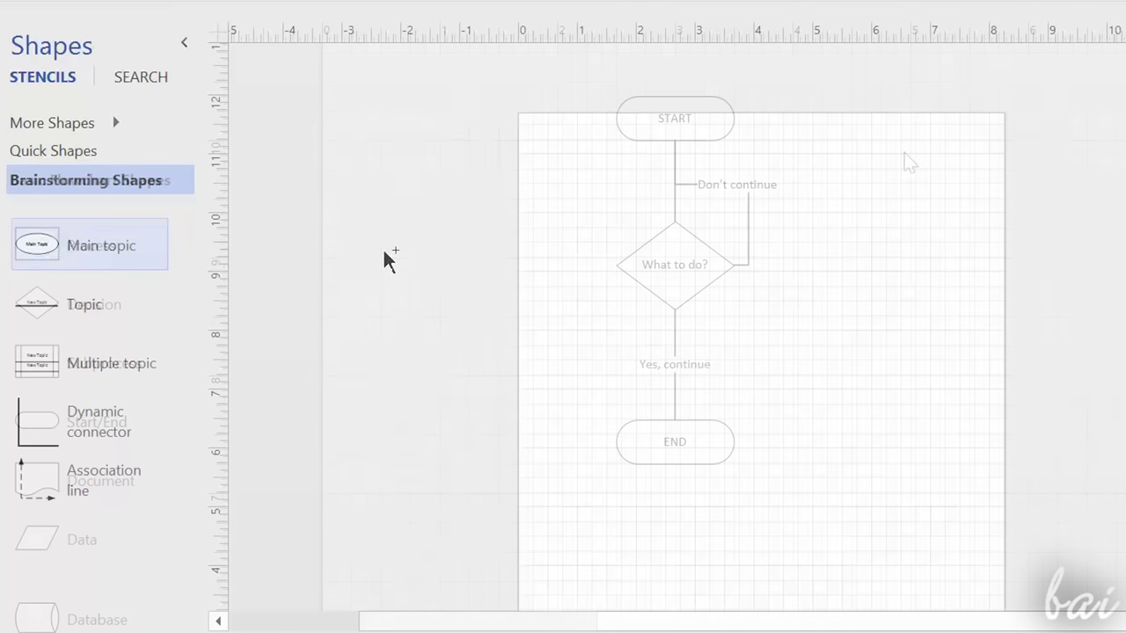
pyautogui.moveTo(384, 258); pyautogui.dragTo(668, 221)
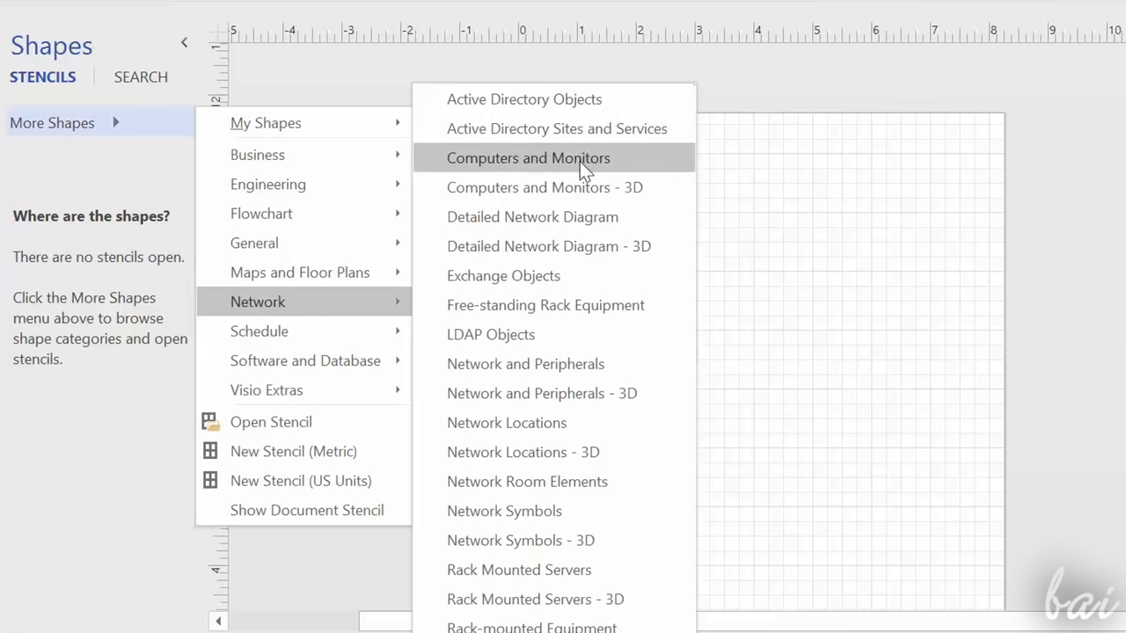
# Step: Load the Computers and Monitors stencil and place a PC and a Terminal shape
pyautogui.click(580, 158)
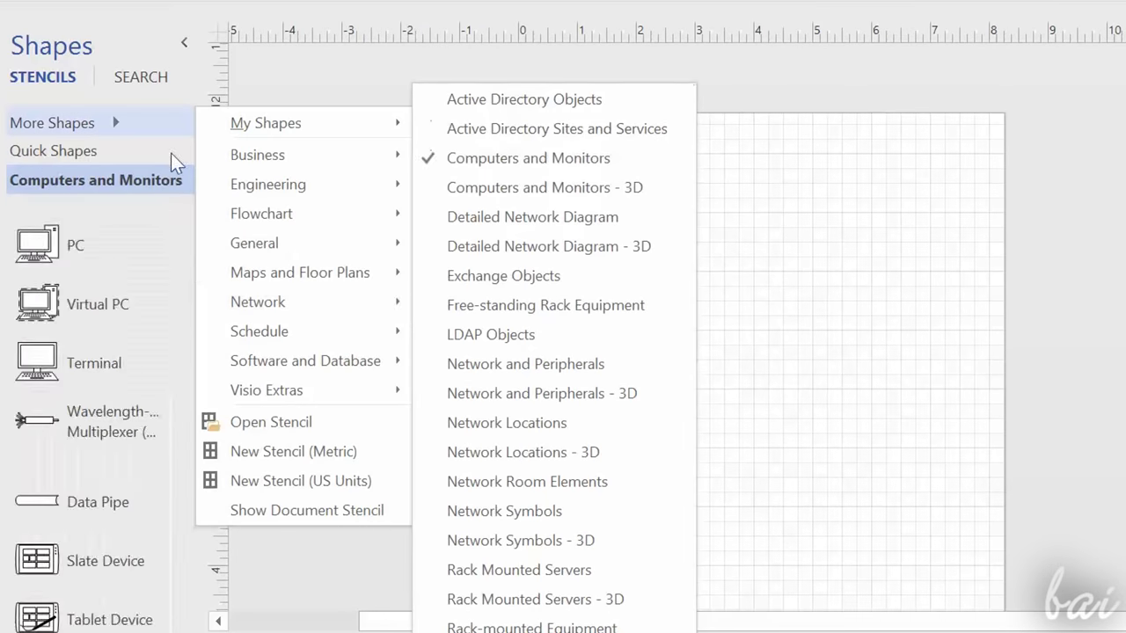
pyautogui.moveTo(78, 246); pyautogui.dragTo(609, 313)
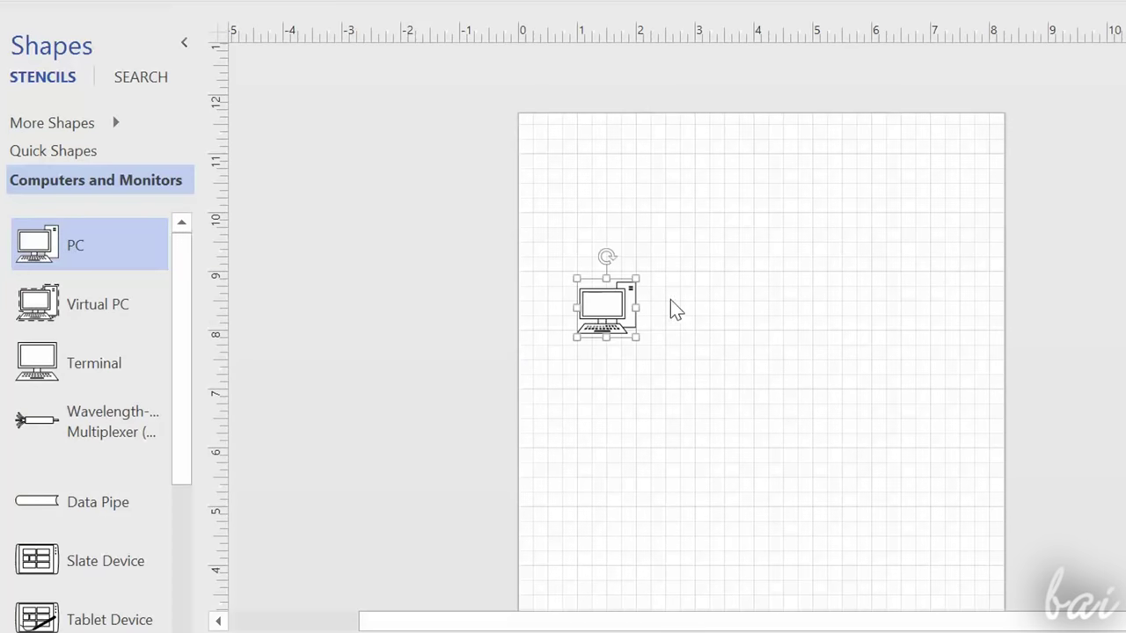
pyautogui.moveTo(81, 367); pyautogui.dragTo(702, 283)
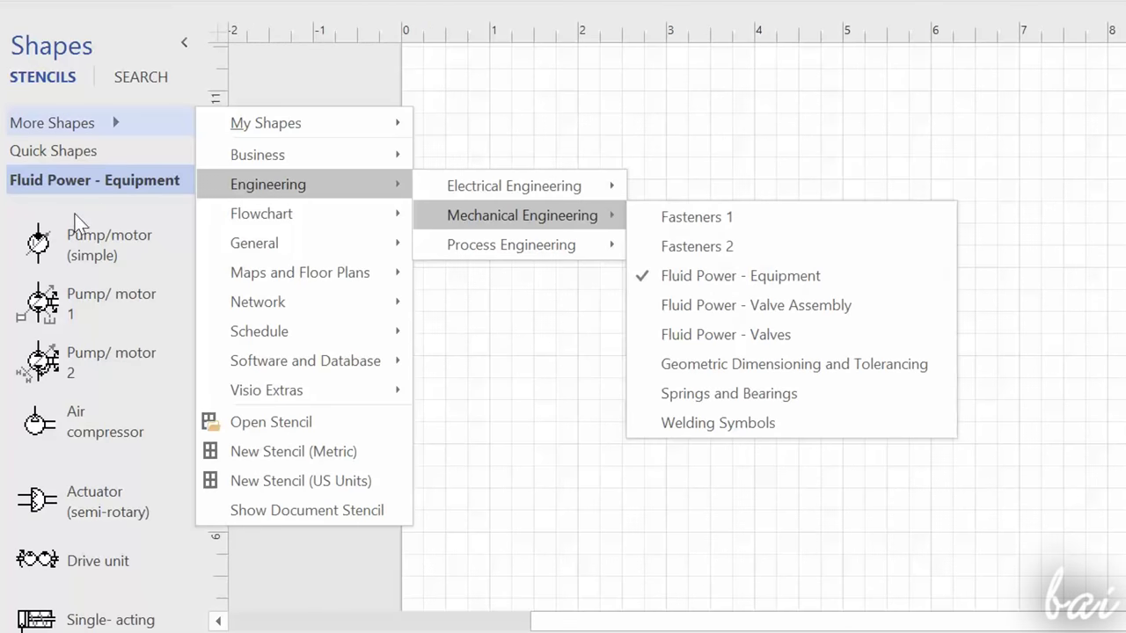
# Step: Load Fluid Power - Equipment, place a pump and a semi-rotary actuator, then delete both
pyautogui.click(88, 247)
pyautogui.moveTo(88, 248); pyautogui.dragTo(498, 327)
pyautogui.moveTo(93, 510); pyautogui.dragTo(629, 252)
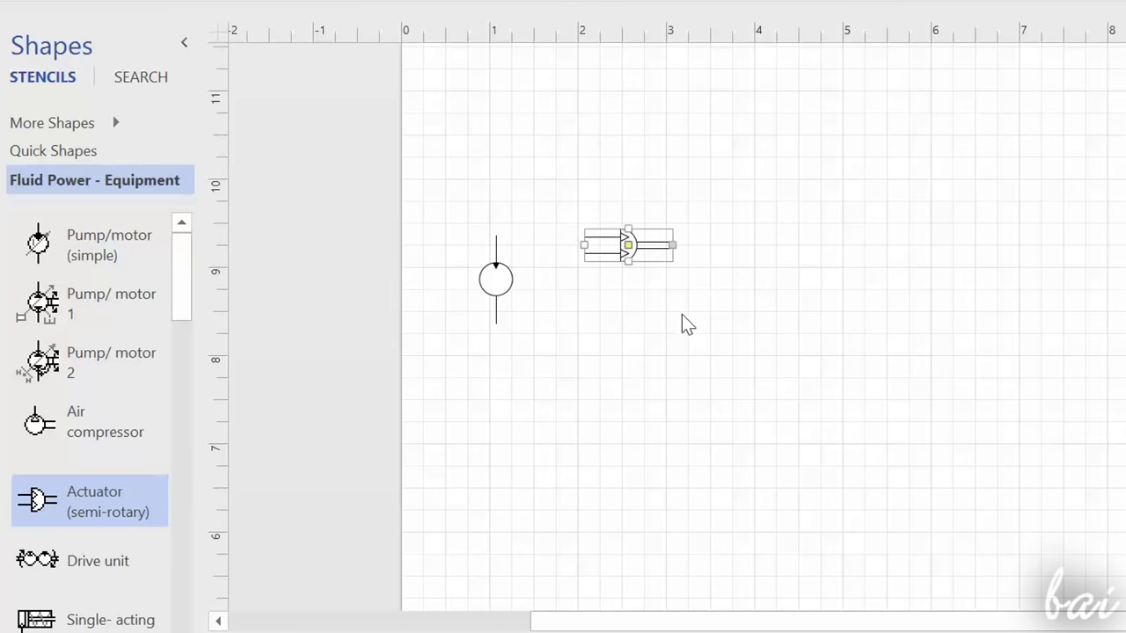
pyautogui.press('Delete')
pyautogui.click(495, 274)
pyautogui.press('Delete')
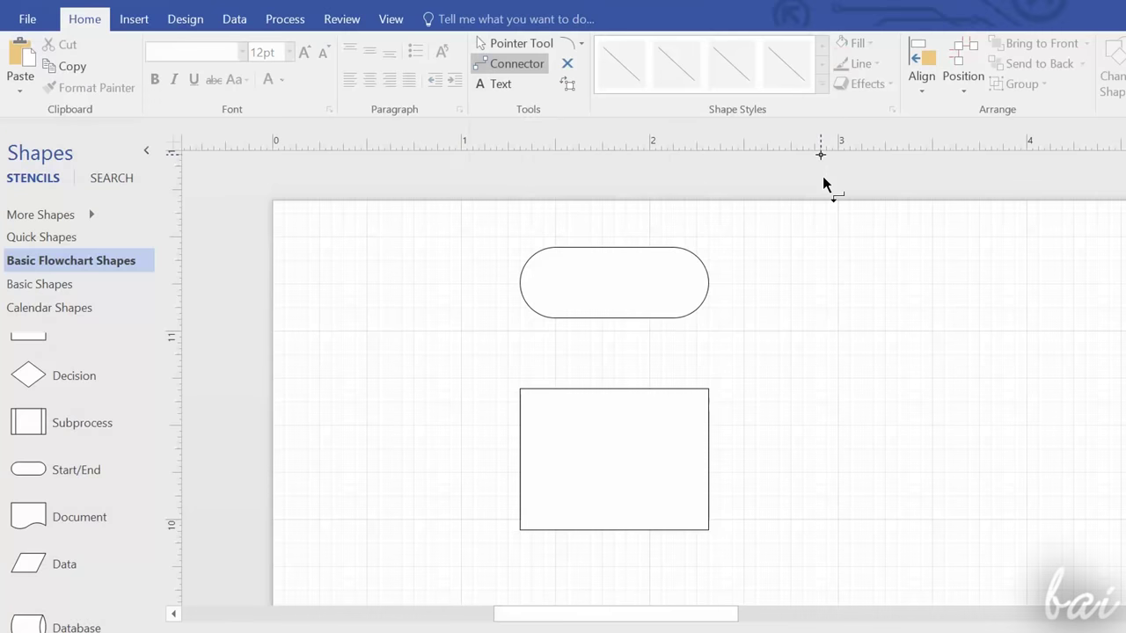
# Step: Connect the top terminator to the rectangle below at its centre, right and left sides
pyautogui.scroll(-1, 824, 184)
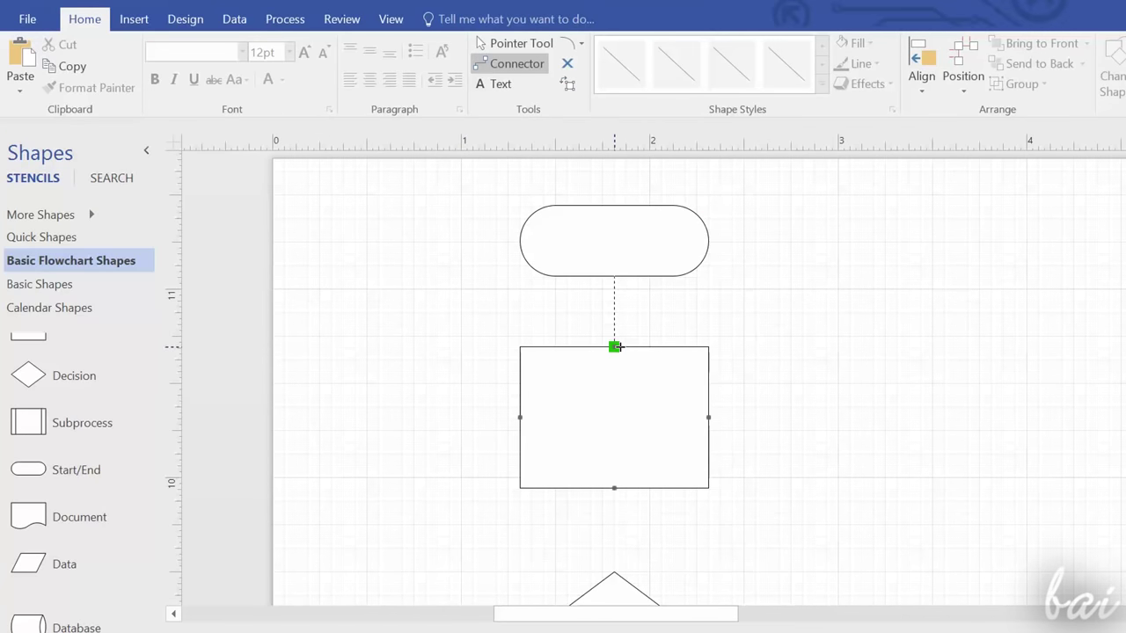
pyautogui.moveTo(615, 346); pyautogui.dragTo(615, 346)
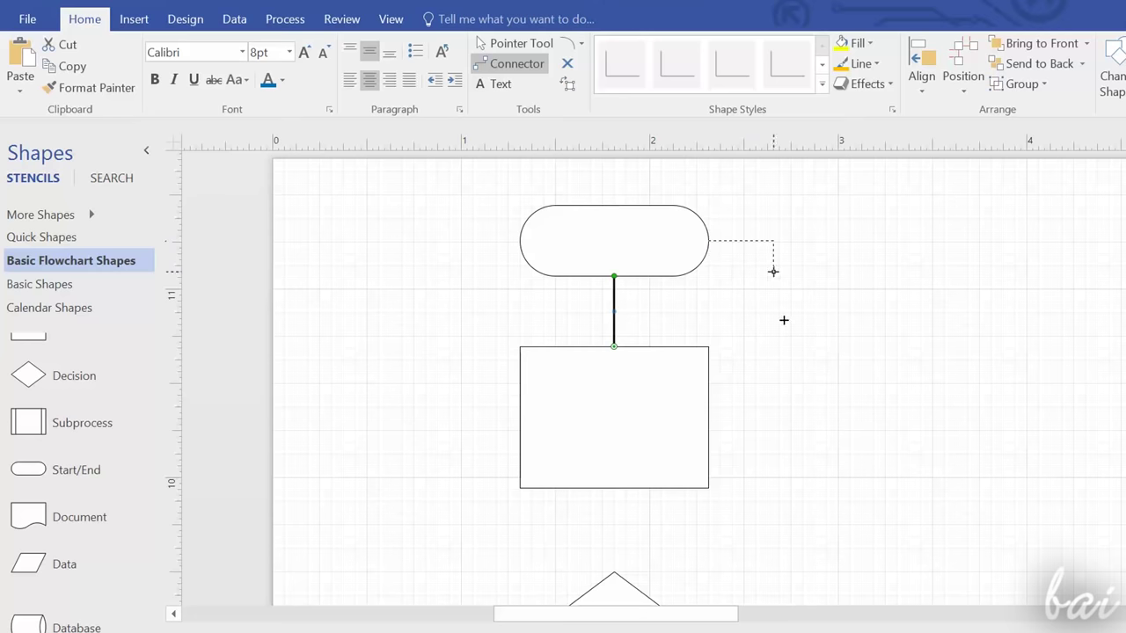
pyautogui.moveTo(708, 417); pyautogui.dragTo(708, 417)
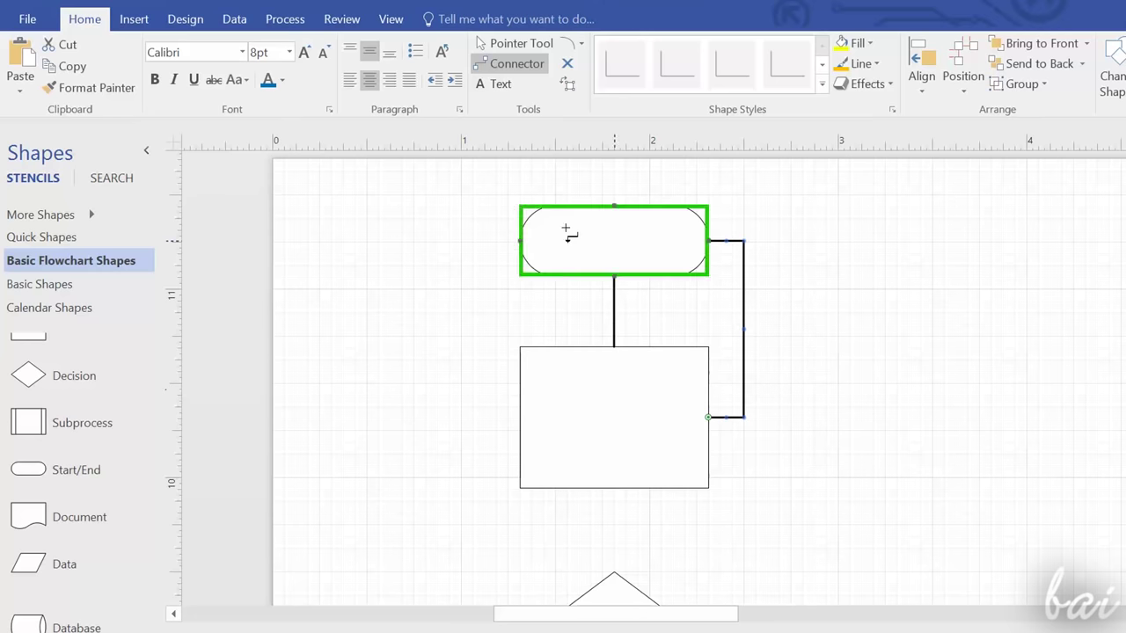
pyautogui.moveTo(490, 401); pyautogui.dragTo(519, 416)
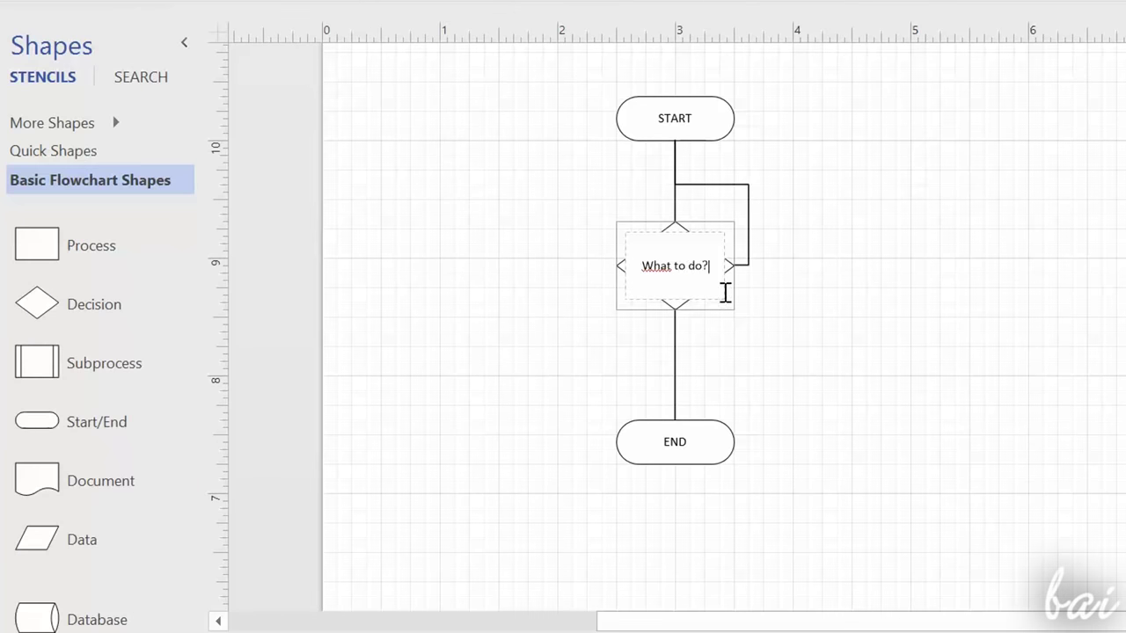
# Step: Give the loop connector the label Don't continue and the lower connector Yes, continue
pyautogui.click(748, 221)
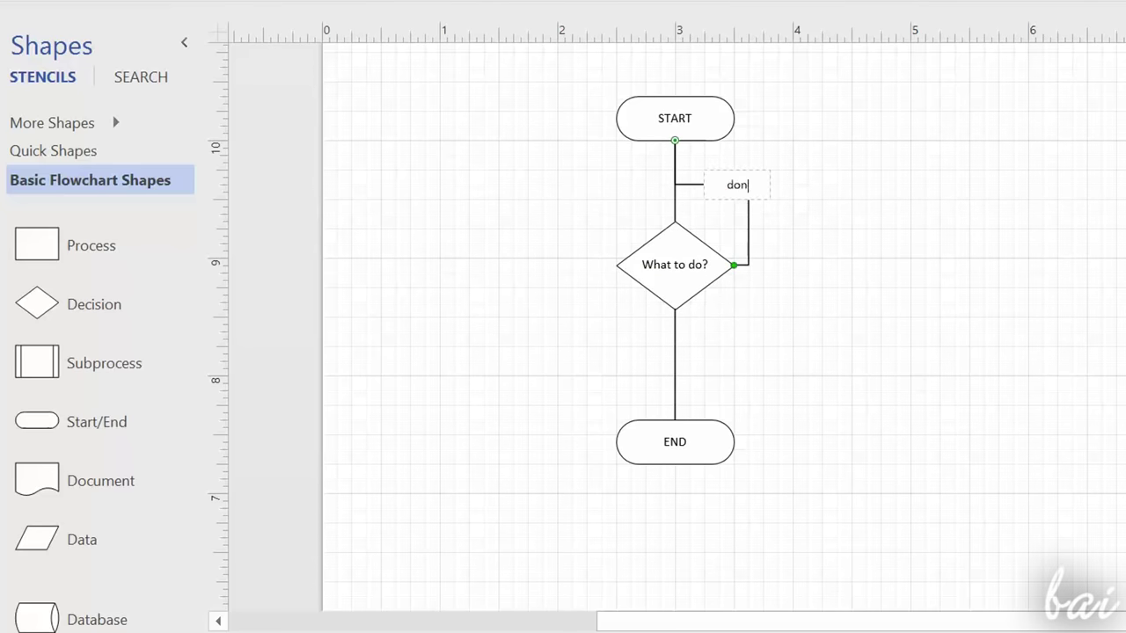
pyautogui.write("Don't continue")
pyautogui.click(675, 360)
pyautogui.click(804, 327)
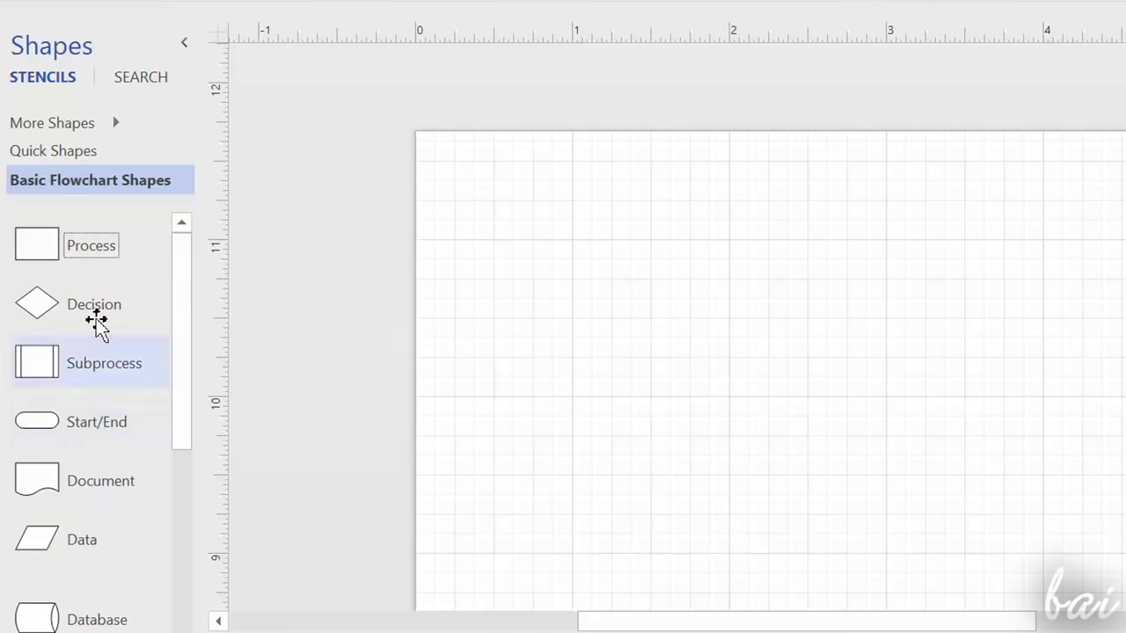
# Step: Place a Start/End, a Process and a Decision shape down the page
pyautogui.moveTo(37, 421); pyautogui.dragTo(700, 199)
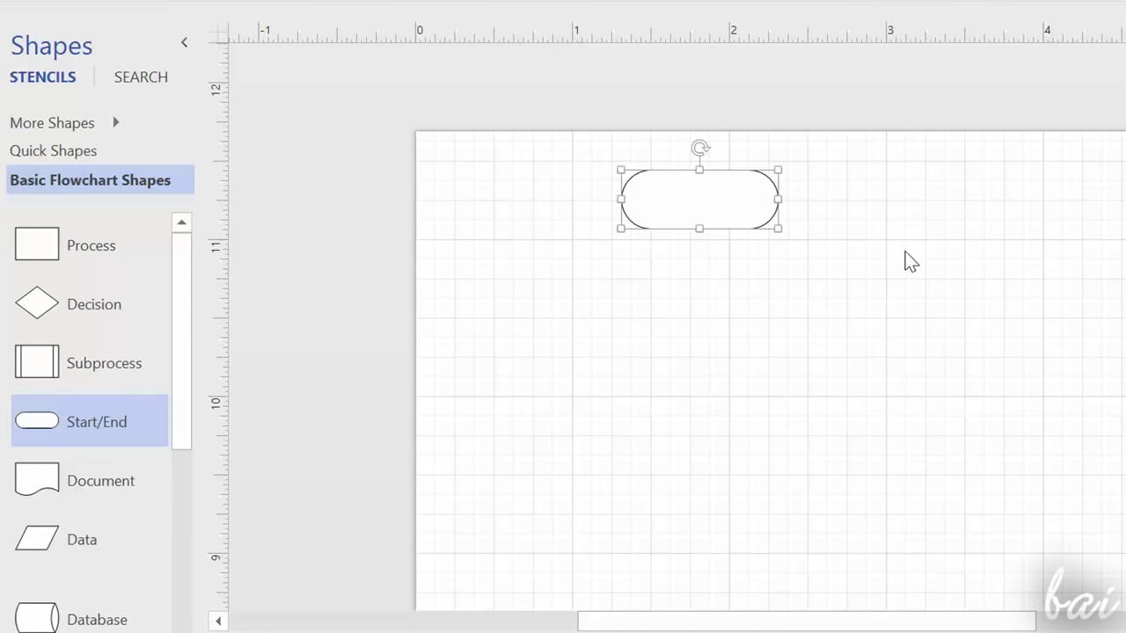
pyautogui.moveTo(37, 304); pyautogui.dragTo(700, 345)
pyautogui.scroll(-2, 699, 346)
pyautogui.moveTo(46, 369); pyautogui.dragTo(712, 390)
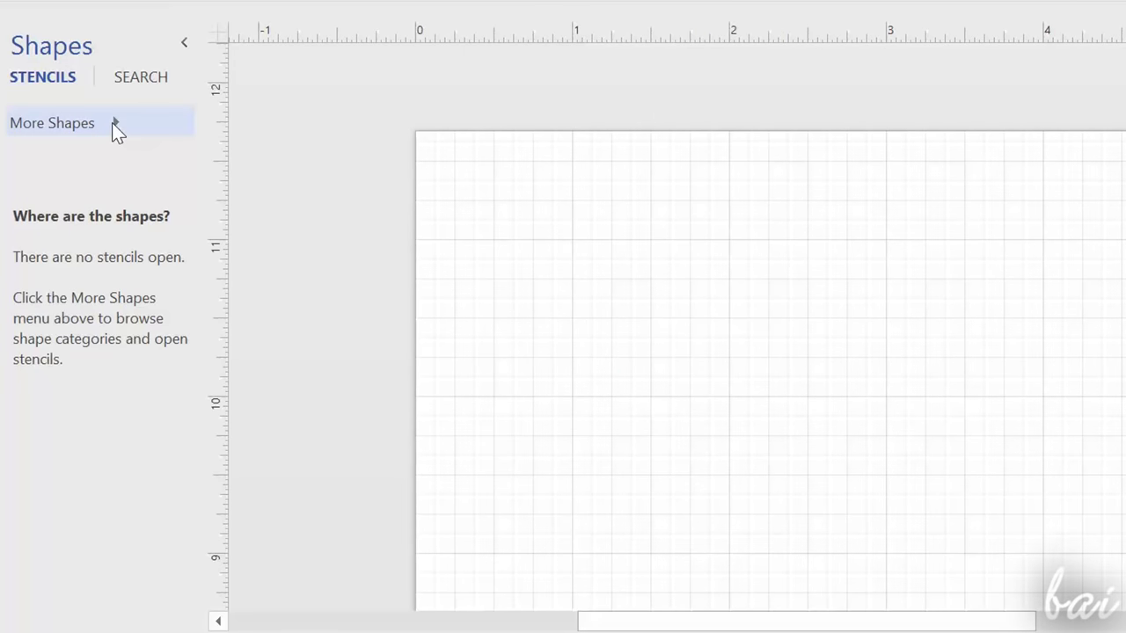
# Step: Reload the Basic Flowchart Shapes stencil from the Flowchart category
pyautogui.click(112, 123)
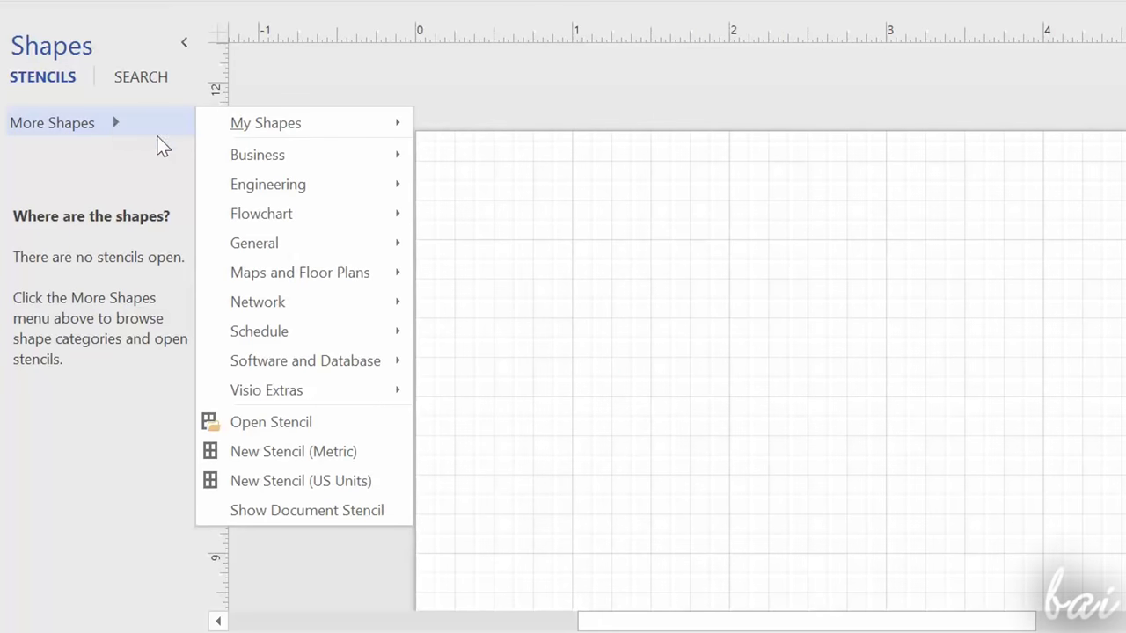
pyautogui.moveTo(268, 208)
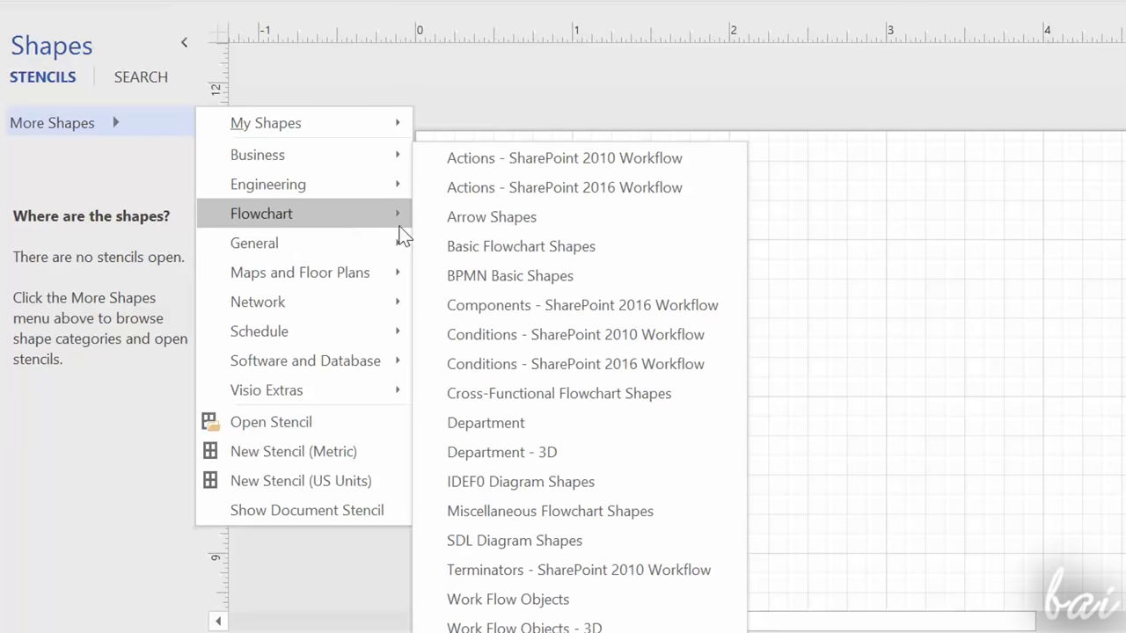
pyautogui.click(596, 256)
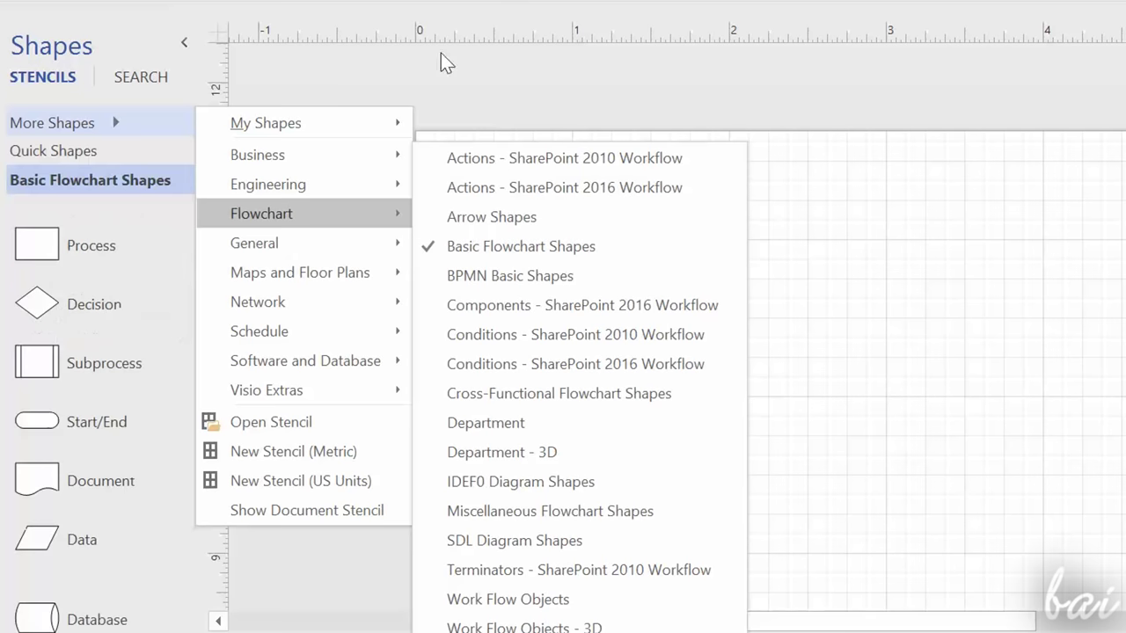
# Step: Stack a Start/End terminator, a Process rectangle and a Decision diamond top to bottom on the page
pyautogui.click(164, 119)
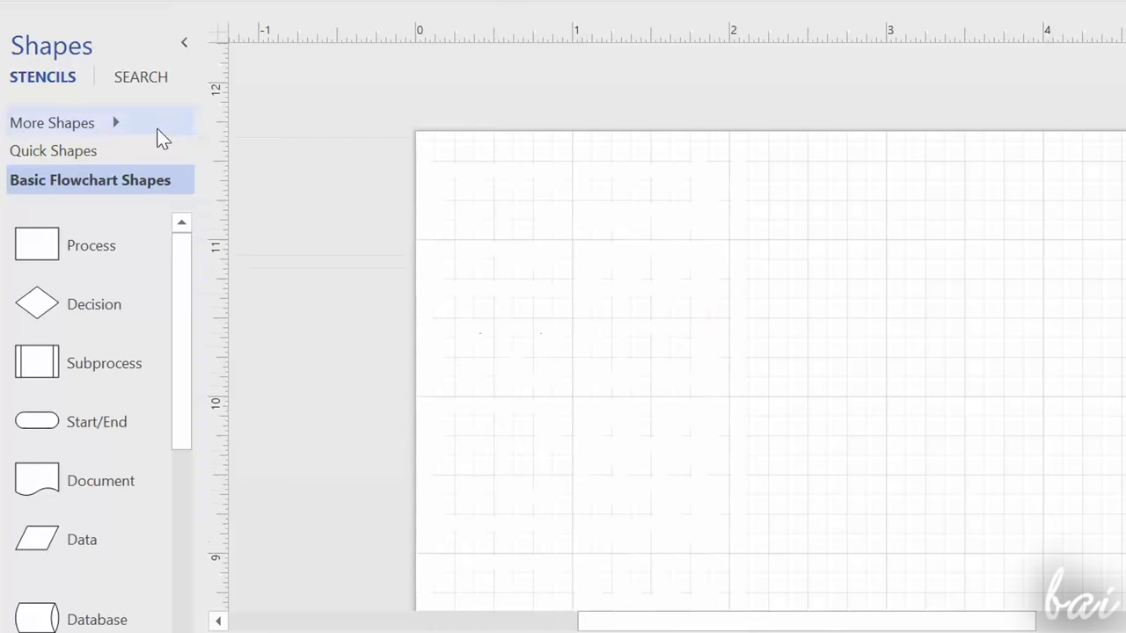
pyautogui.scroll(-3, 189, 409)
pyautogui.scroll(-3, 185, 457)
pyautogui.scroll(6, 132, 510)
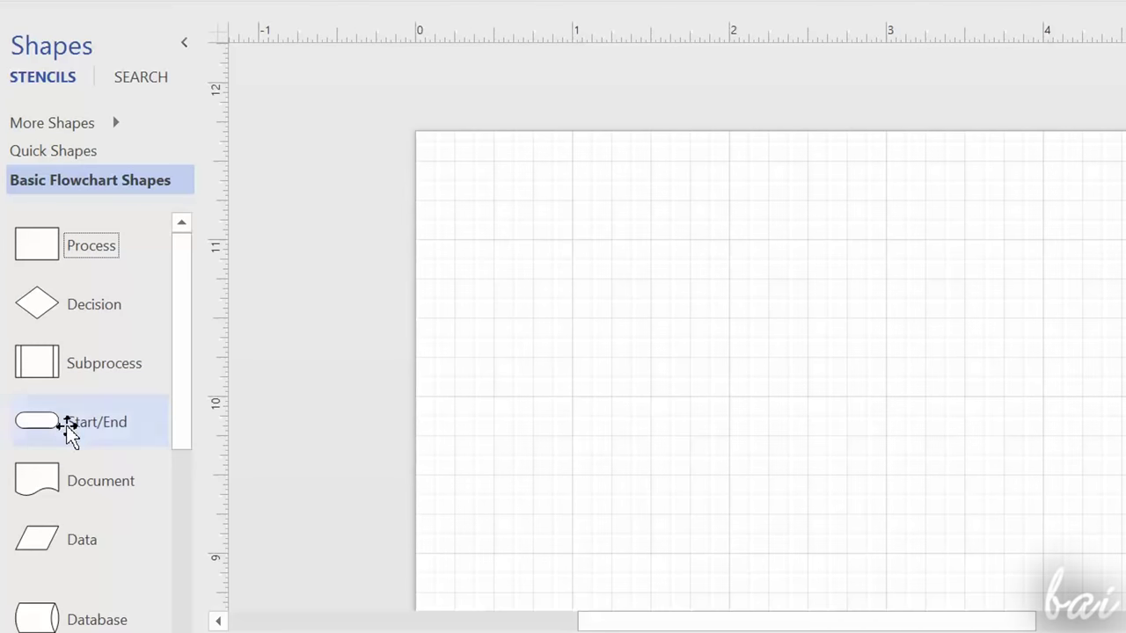
pyautogui.moveTo(97, 422); pyautogui.dragTo(701, 198)
pyautogui.moveTo(91, 303); pyautogui.dragTo(701, 347)
pyautogui.scroll(-2, 706, 352)
pyautogui.moveTo(94, 362); pyautogui.dragTo(706, 380)
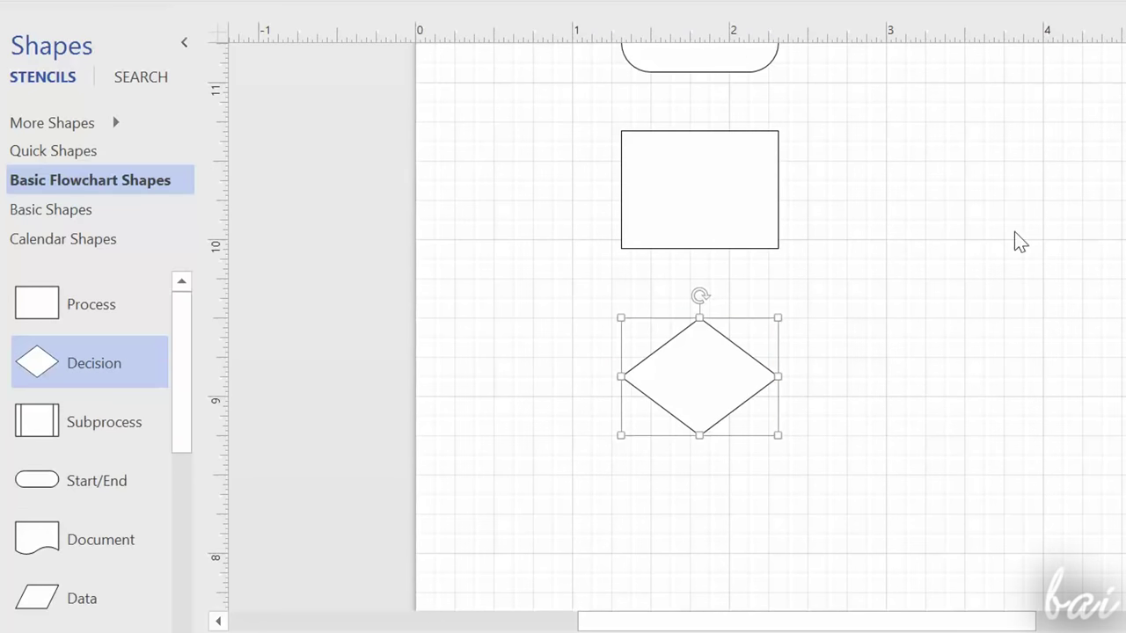
pyautogui.scroll(-1, 143, 402)
pyautogui.moveTo(97, 437); pyautogui.dragTo(704, 542)
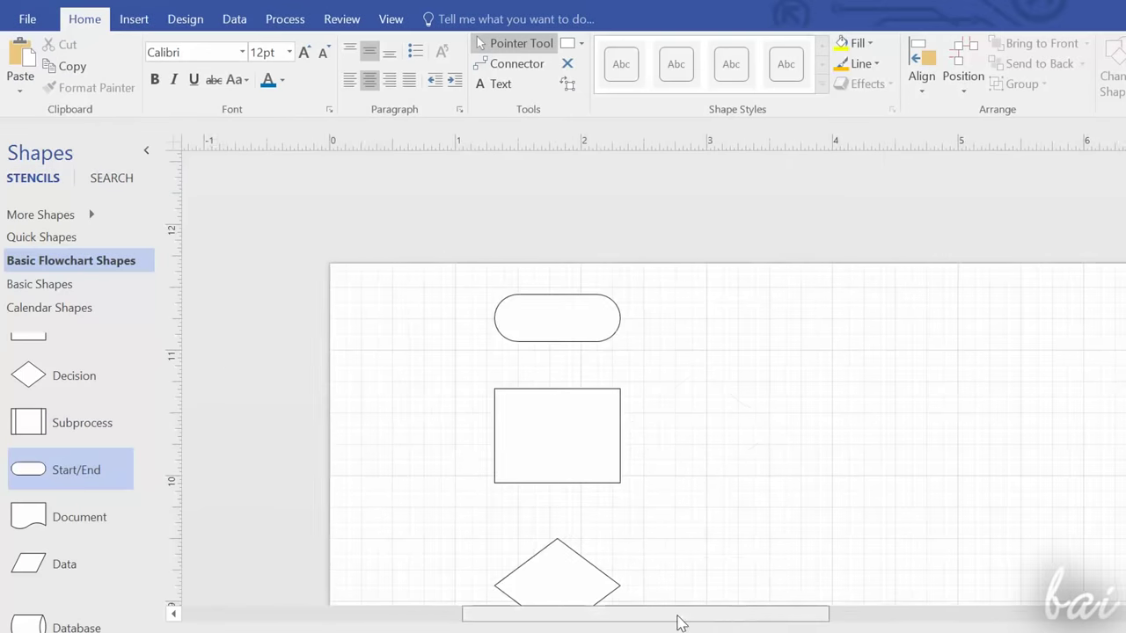
pyautogui.moveTo(678, 620); pyautogui.dragTo(822, 625)
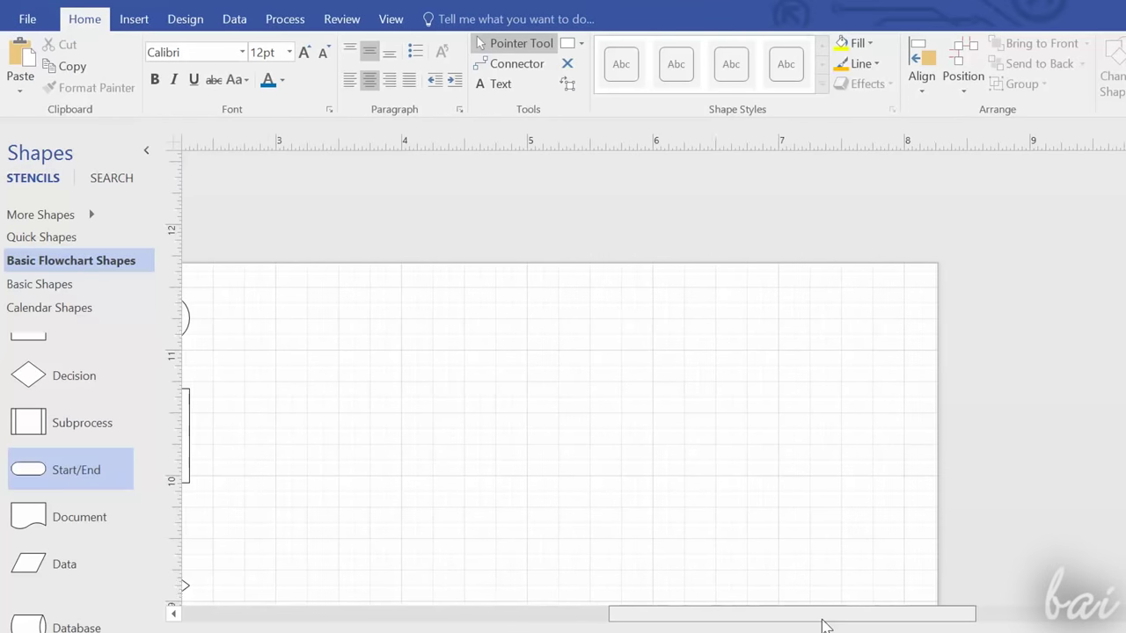
# Step: Draw a rectangle on the page and an ellipse to its right
pyautogui.click(580, 44)
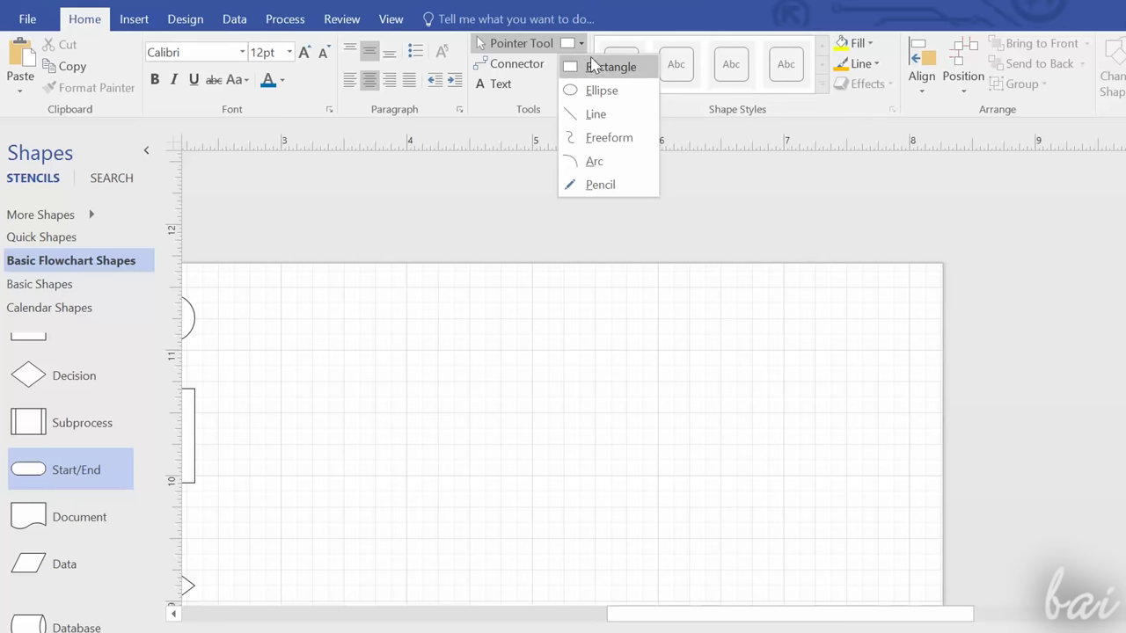
pyautogui.click(594, 67)
pyautogui.moveTo(543, 340); pyautogui.dragTo(624, 377)
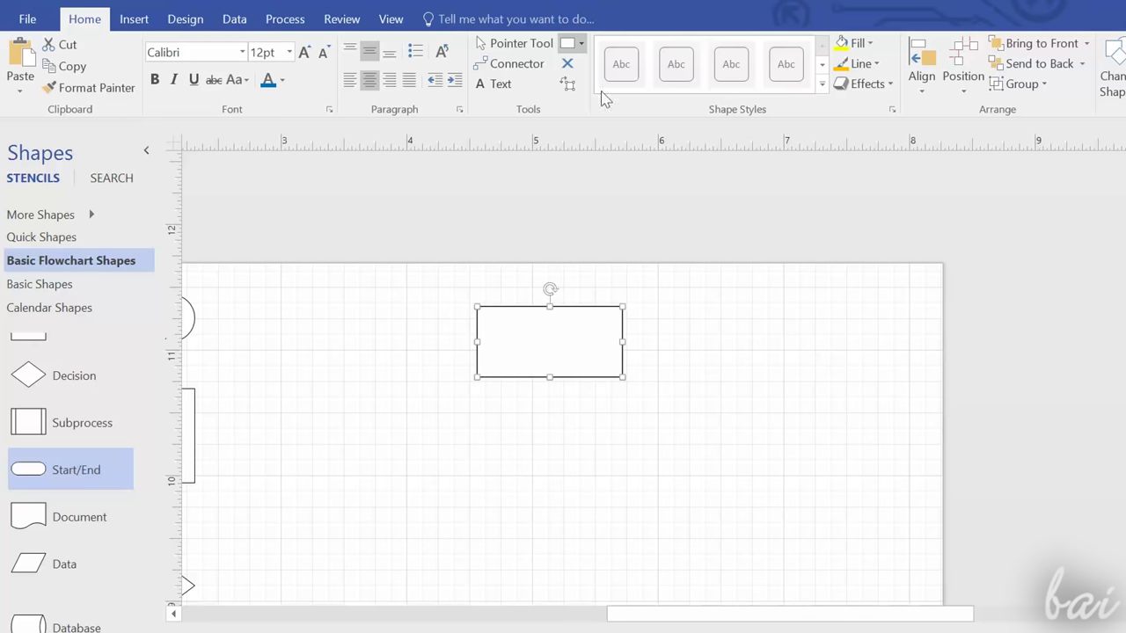
pyautogui.click(581, 44)
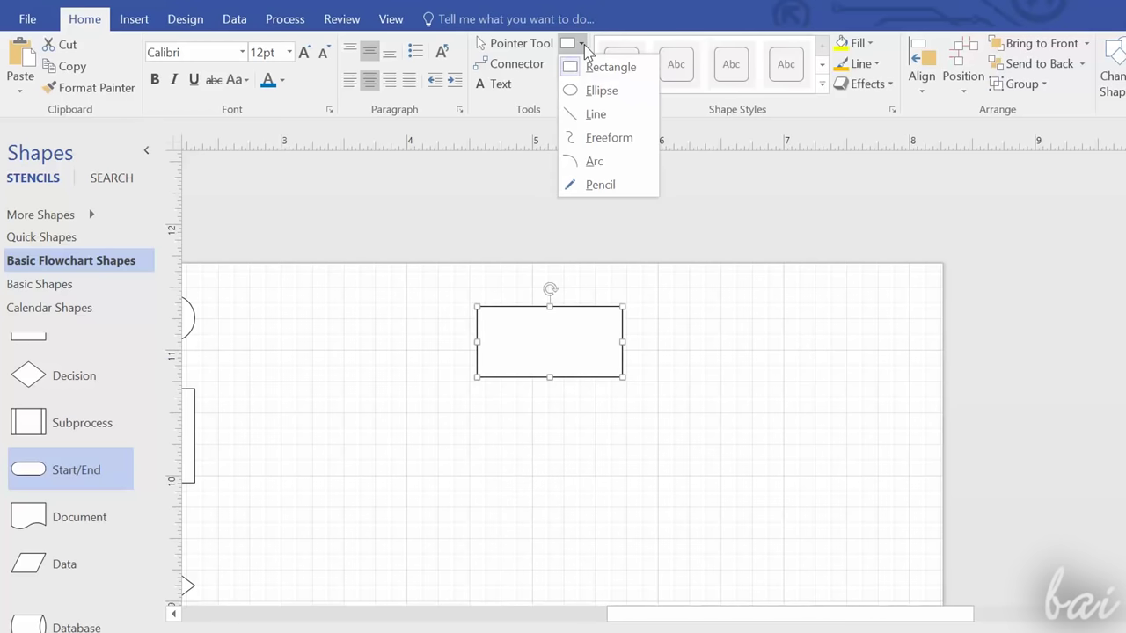
pyautogui.click(601, 90)
pyautogui.moveTo(681, 398); pyautogui.dragTo(798, 303)
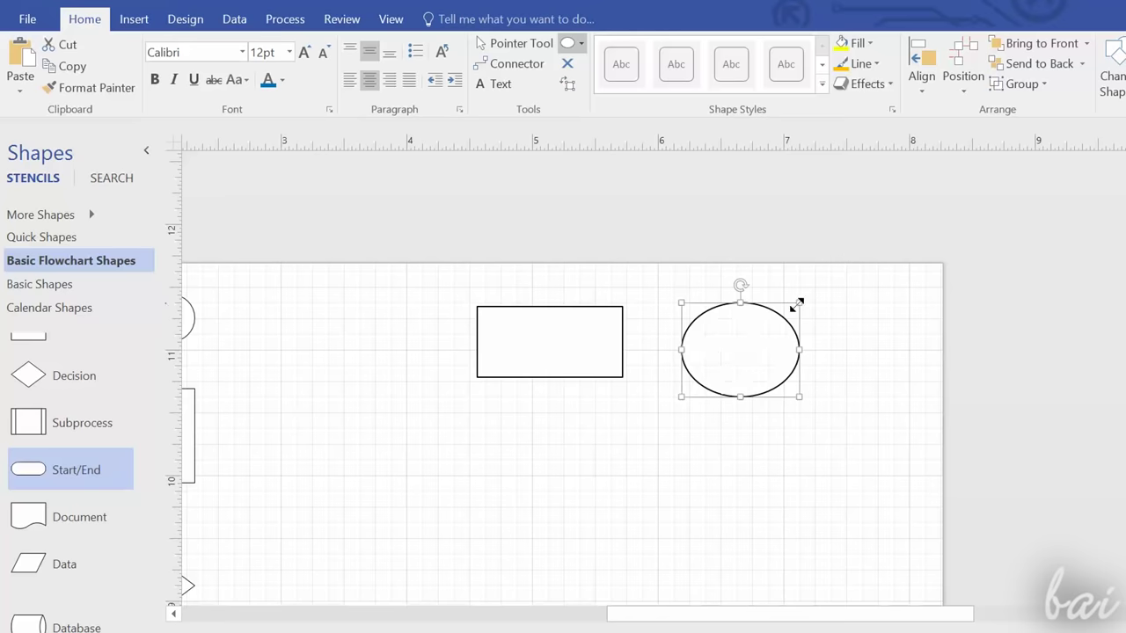
# Step: Draw a wavy freeform curve below the rectangle and an arc beside it
pyautogui.click(582, 44)
pyautogui.click(602, 135)
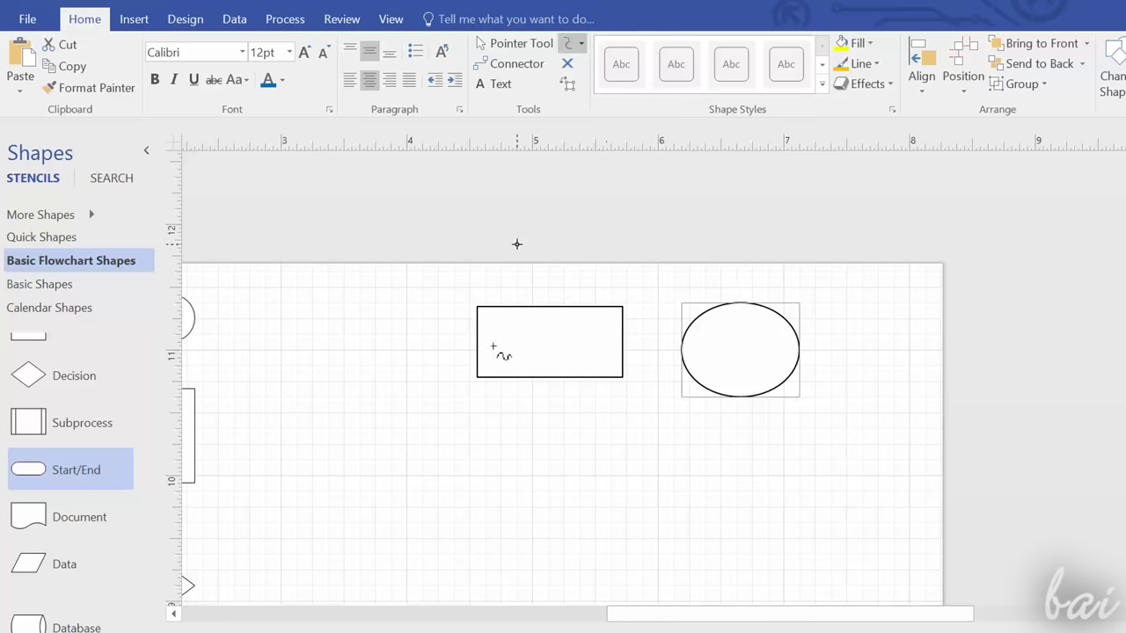
pyautogui.moveTo(583, 479); pyautogui.dragTo(587, 482)
pyautogui.click(580, 43)
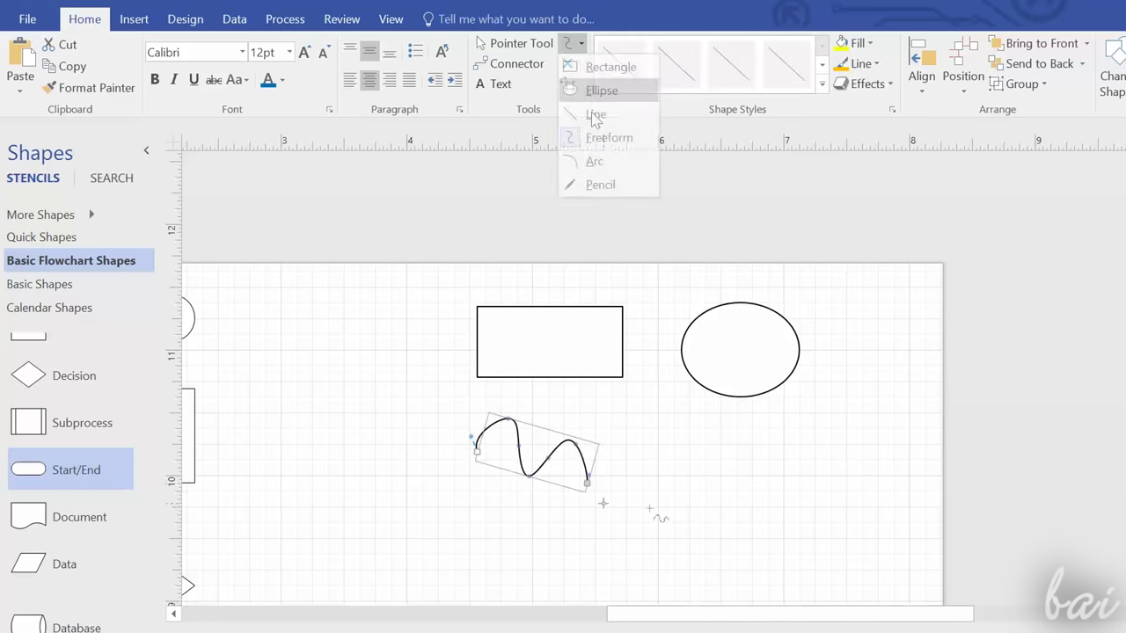
pyautogui.click(595, 164)
pyautogui.moveTo(675, 433); pyautogui.dragTo(761, 504)
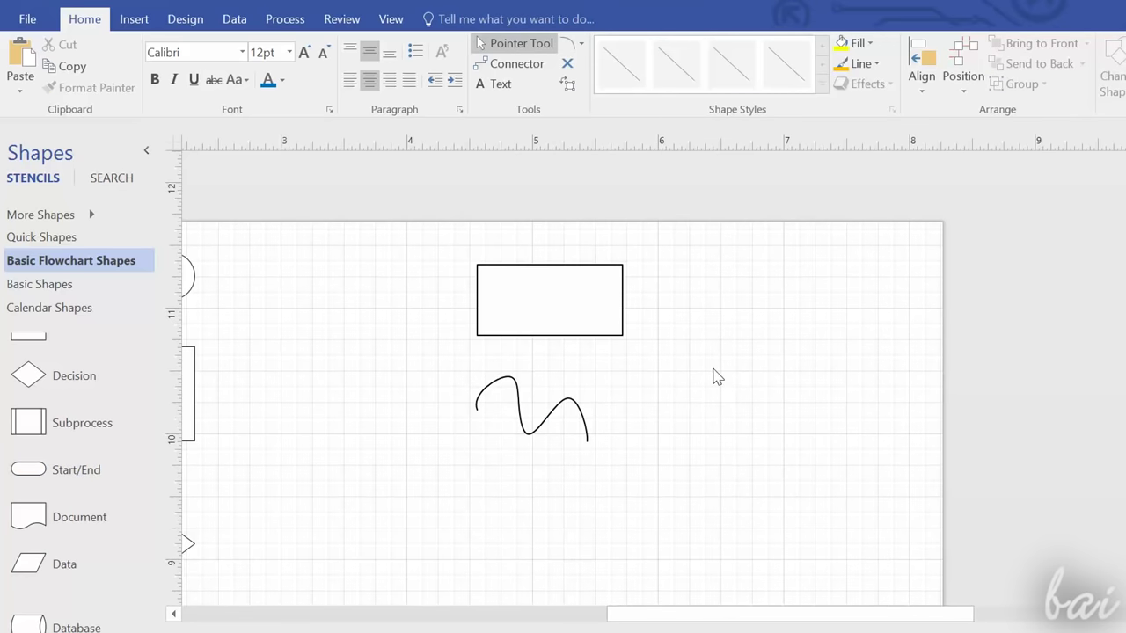
pyautogui.scroll(-10, 717, 377)
pyautogui.scroll(6, 710, 380)
pyautogui.scroll(-5, 700, 369)
pyautogui.scroll(8, 613, 364)
pyautogui.scroll(-5, 595, 354)
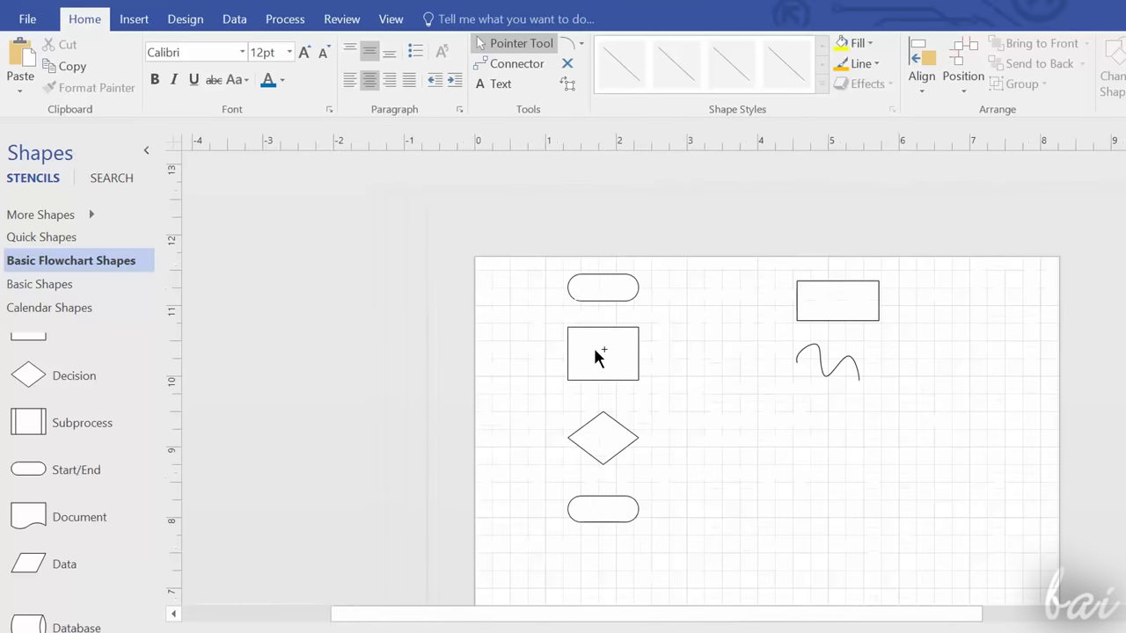
pyautogui.scroll(3, 606, 347)
pyautogui.scroll(2, 629, 367)
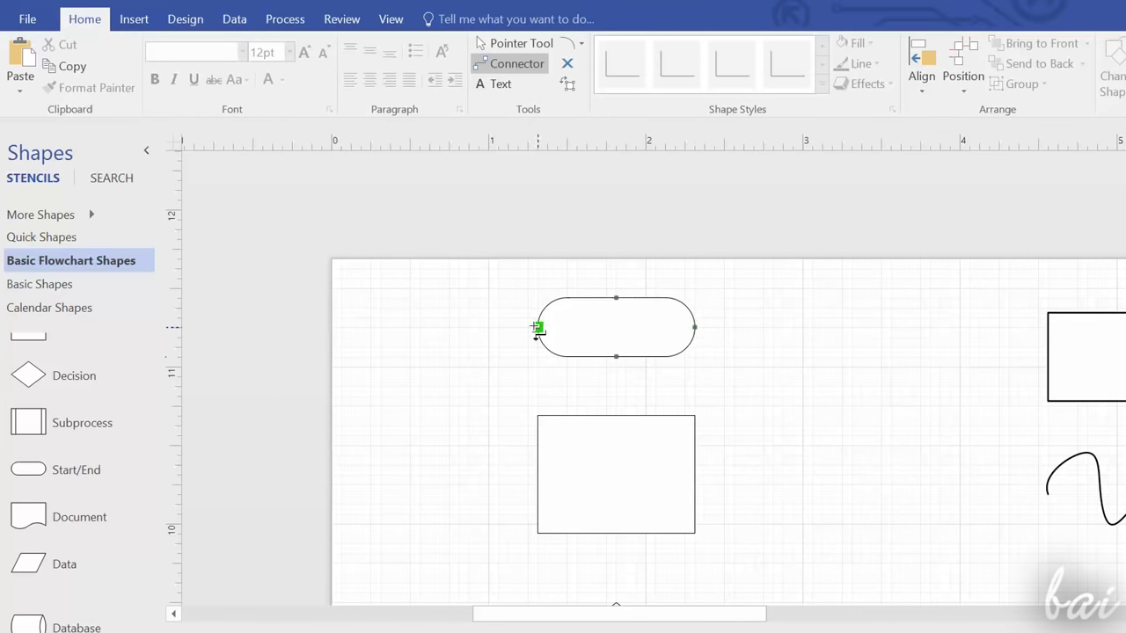
pyautogui.scroll(-3, 563, 321)
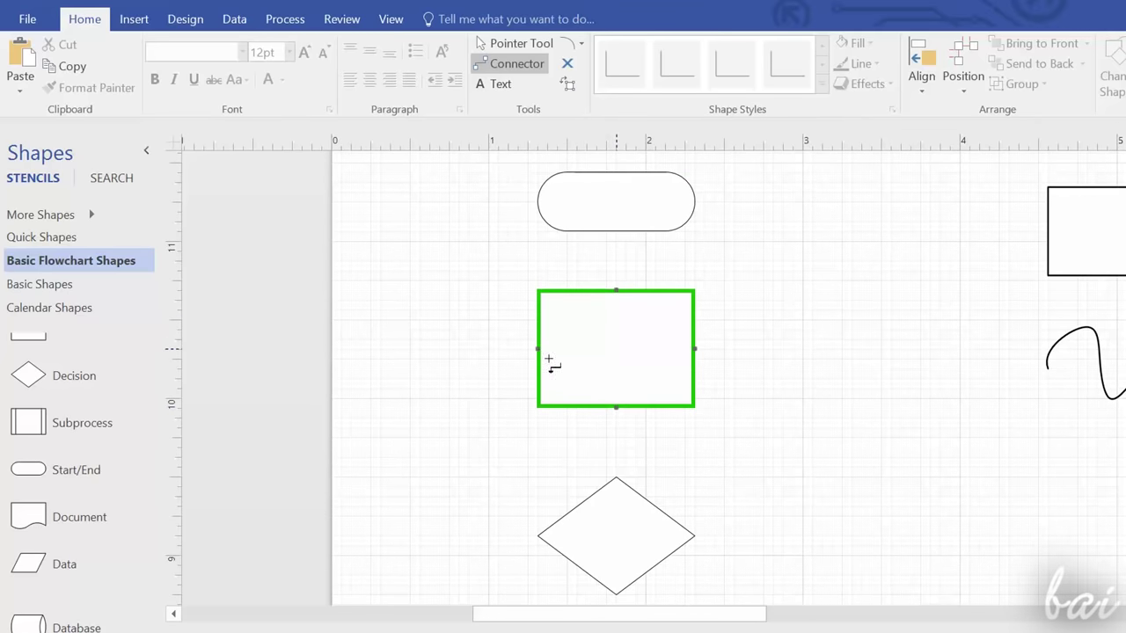
pyautogui.scroll(2, 626, 367)
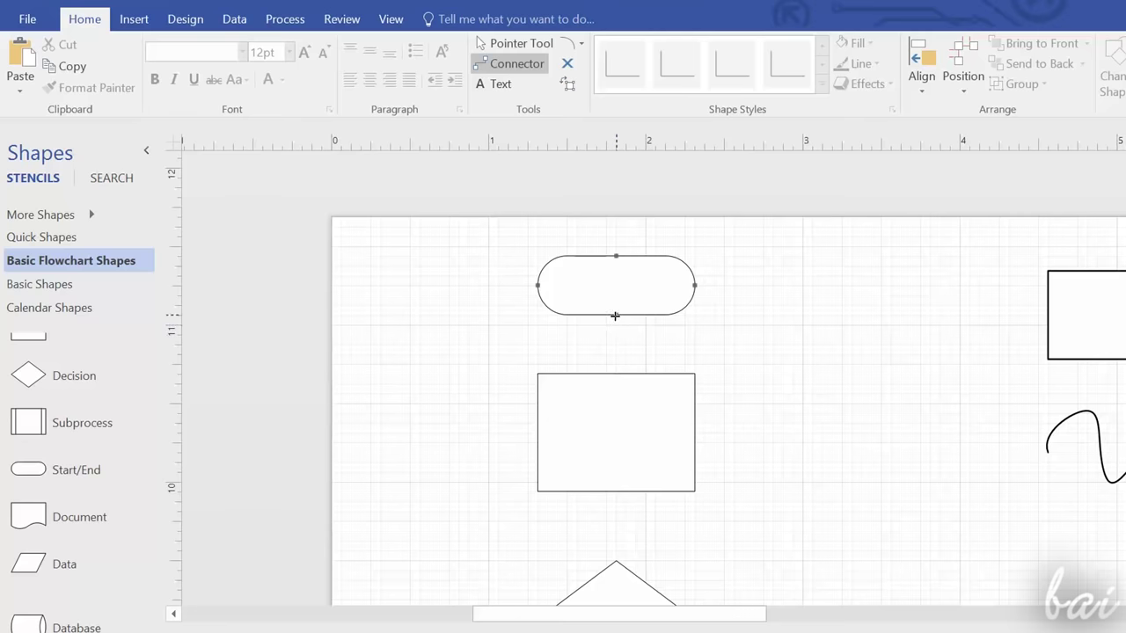
# Step: Connect the decision diamond down to the bottom Start/End shape
pyautogui.moveTo(616, 364); pyautogui.dragTo(617, 395)
pyautogui.scroll(-3, 741, 351)
pyautogui.moveTo(616, 434); pyautogui.dragTo(616, 434)
pyautogui.scroll(-3, 754, 401)
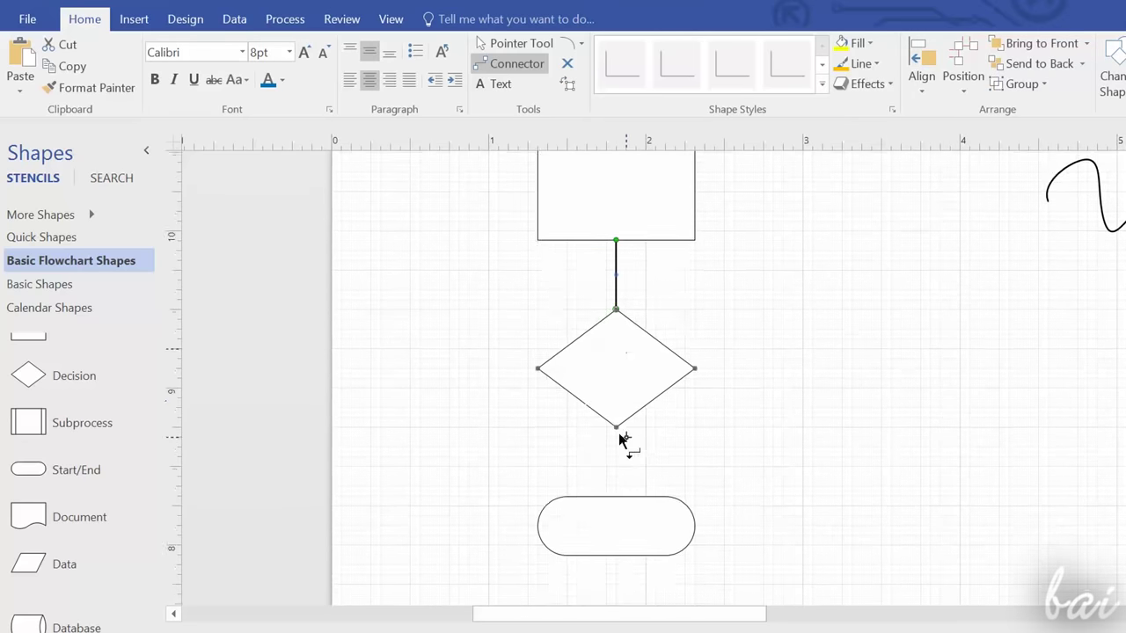
pyautogui.moveTo(625, 474); pyautogui.dragTo(616, 498)
pyautogui.scroll(4, 673, 487)
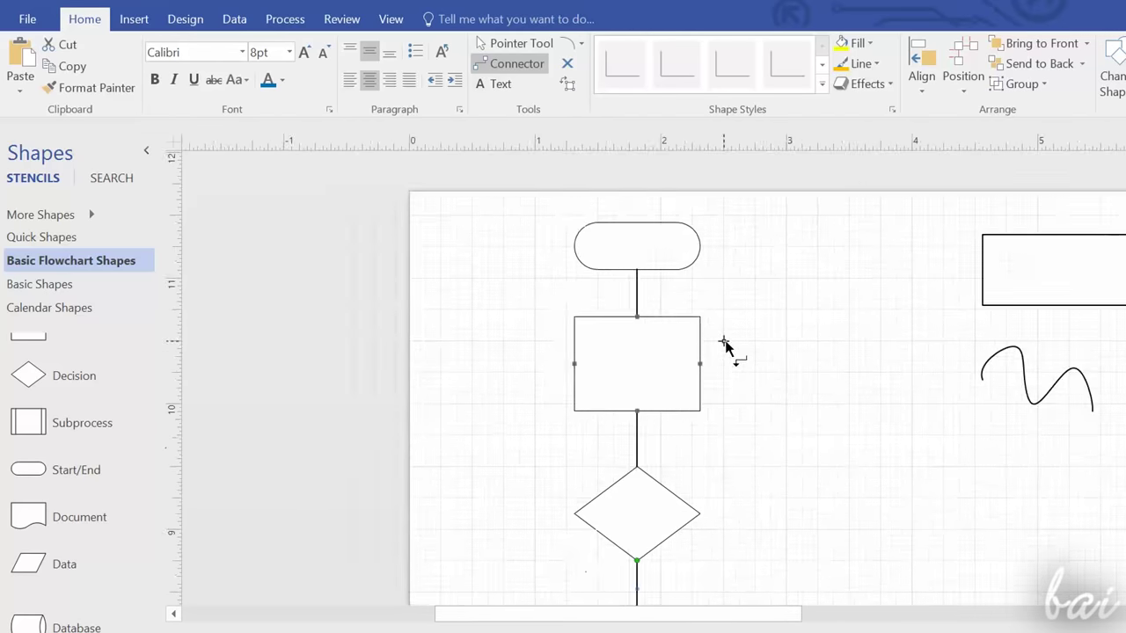
pyautogui.scroll(-1, 726, 349)
pyautogui.scroll(-1, 719, 367)
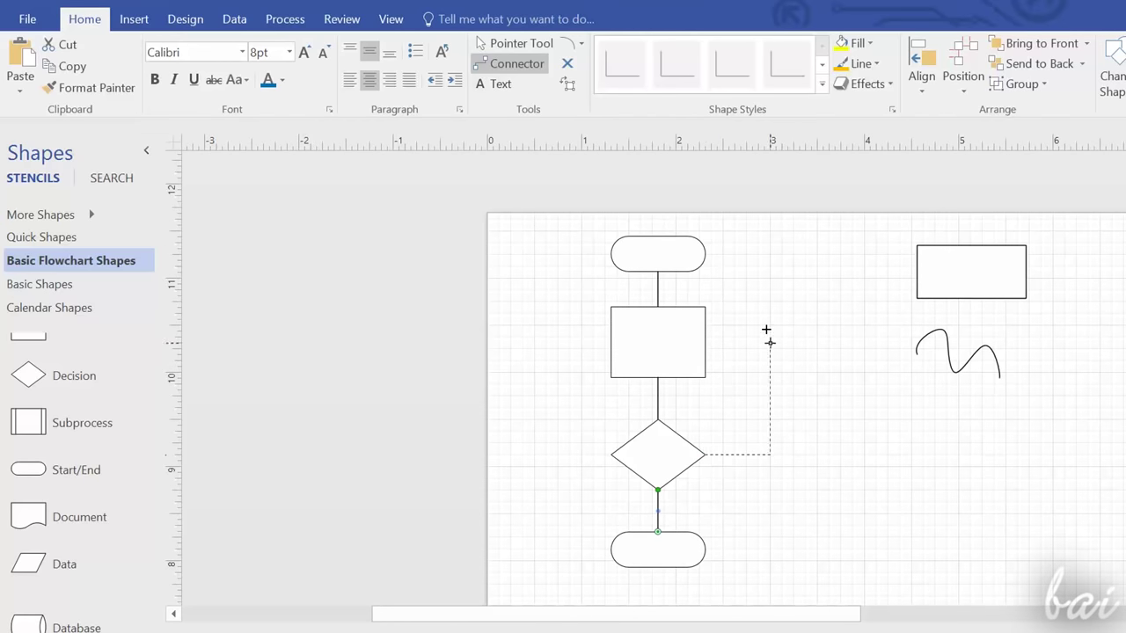
# Step: Loop a connector from the diamond's right point back to the top Start/End, routed outward and up
pyautogui.moveTo(759, 305); pyautogui.dragTo(658, 269)
pyautogui.scroll(1, 735, 343)
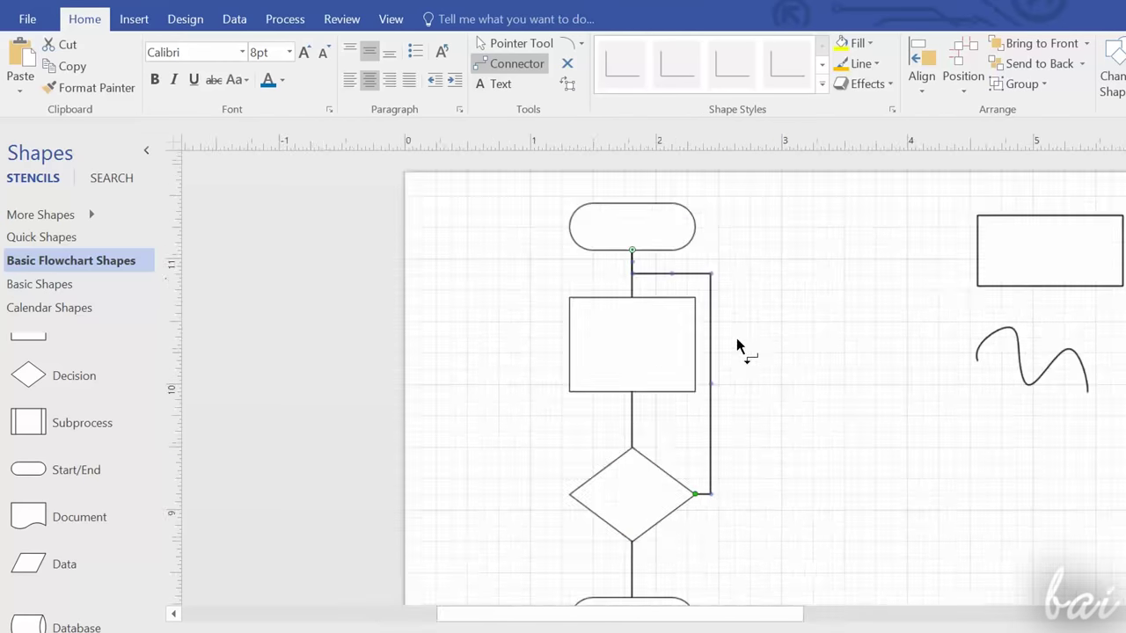
pyautogui.moveTo(729, 383); pyautogui.dragTo(819, 382)
pyautogui.scroll(-2, 814, 381)
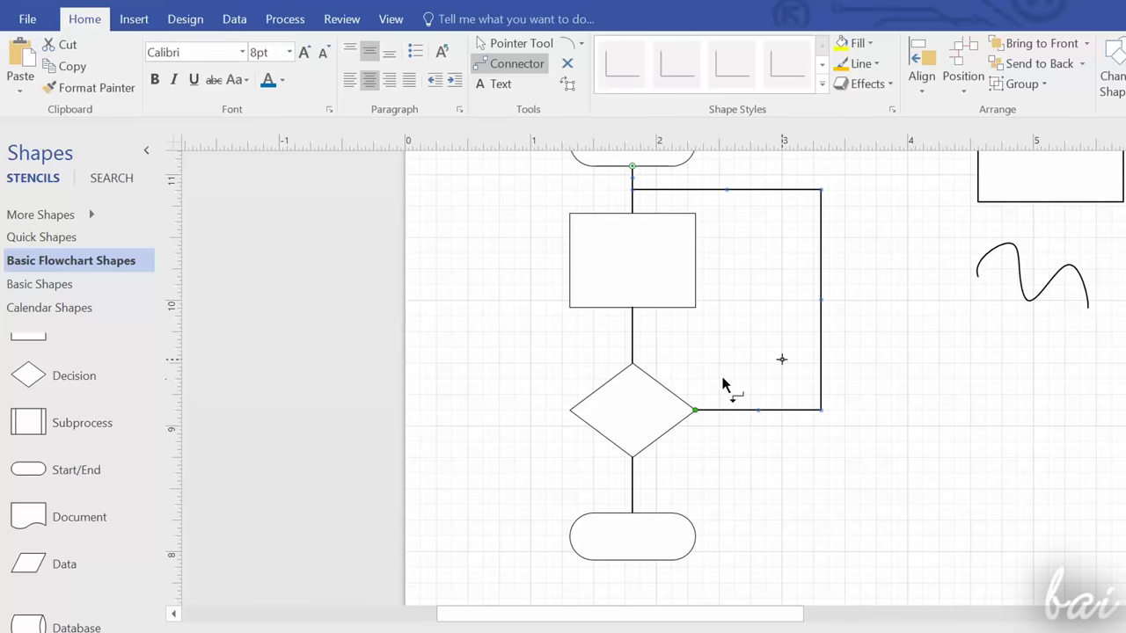
pyautogui.scroll(1, 655, 369)
pyautogui.scroll(2, 738, 294)
pyautogui.moveTo(728, 314); pyautogui.dragTo(728, 307)
pyautogui.scroll(-2, 748, 291)
pyautogui.keyDown('ctrl'); pyautogui.scroll(-1, 767, 300); pyautogui.keyUp('ctrl')
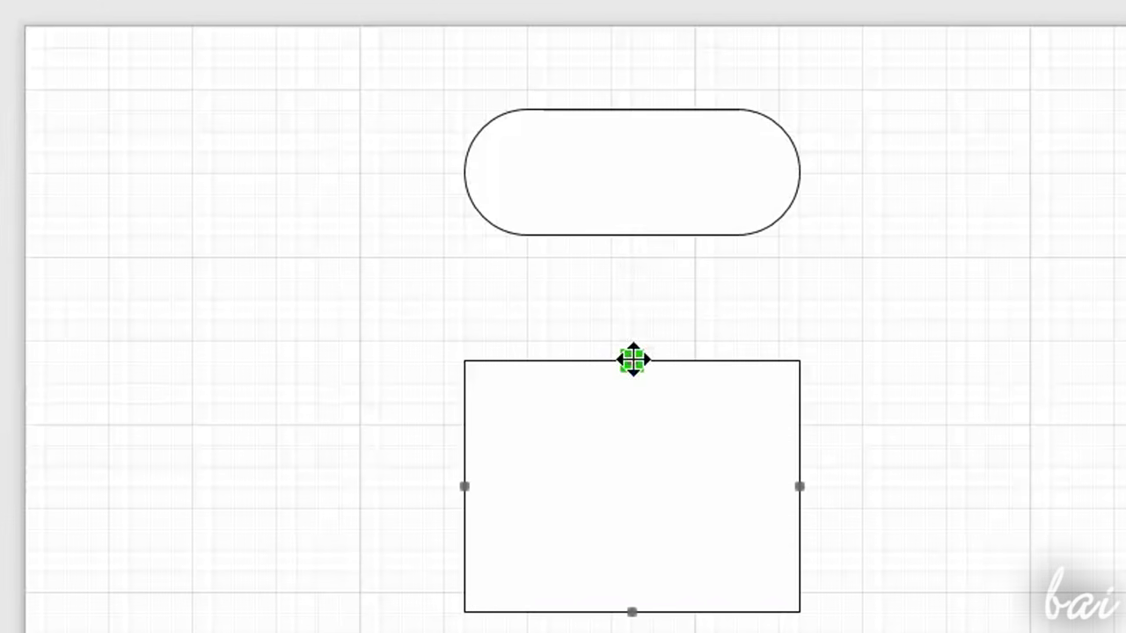
pyautogui.moveTo(634, 234); pyautogui.dragTo(650, 548)
pyautogui.scroll(-2, 893, 317)
pyautogui.scroll(-2, 947, 423)
pyautogui.scroll(-1, 947, 409)
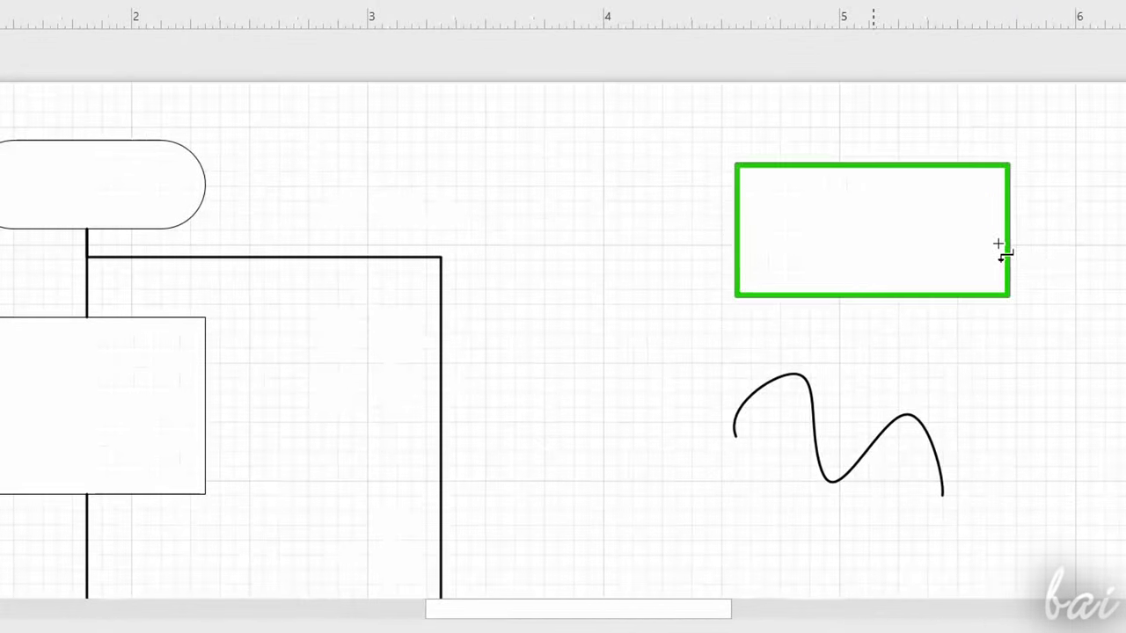
pyautogui.scroll(3, 1015, 250)
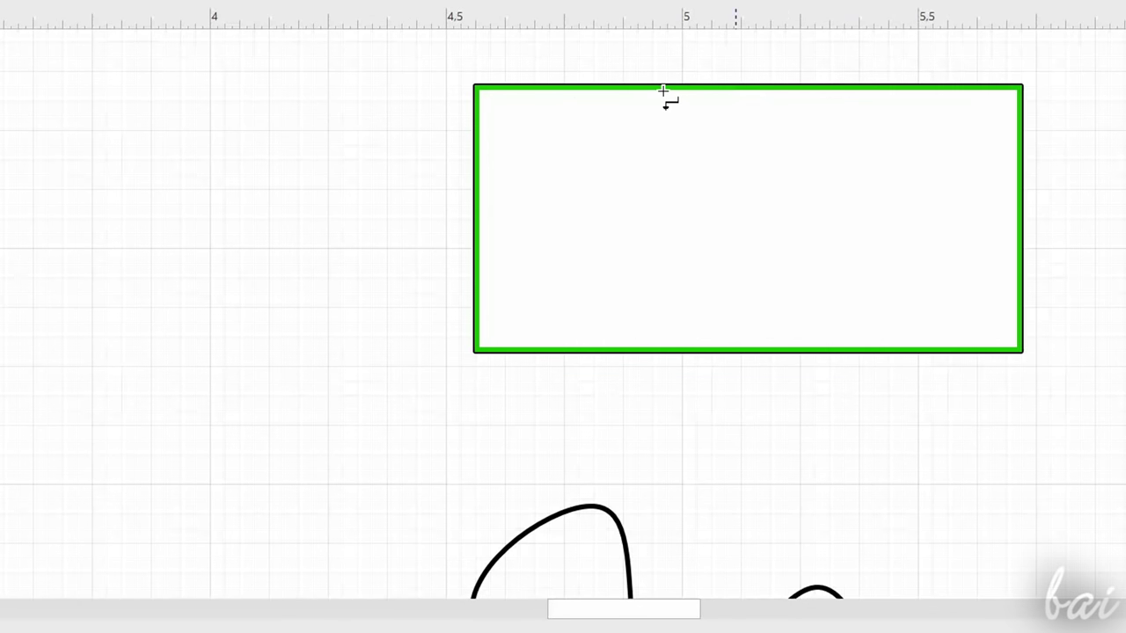
pyautogui.scroll(-3, 589, 126)
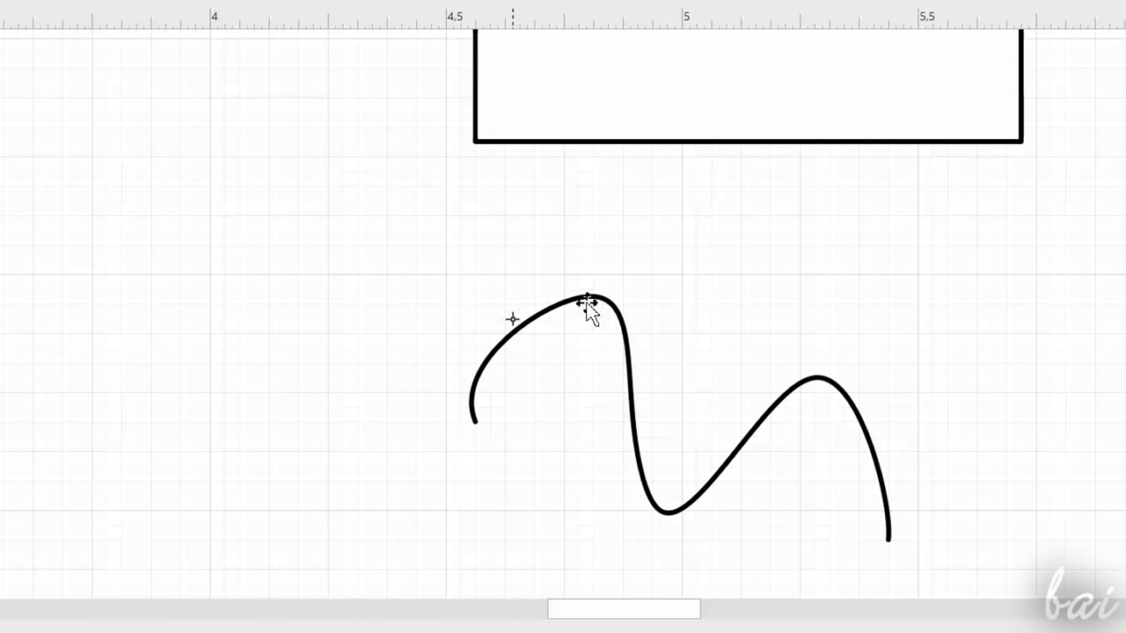
pyautogui.scroll(-5, 920, 473)
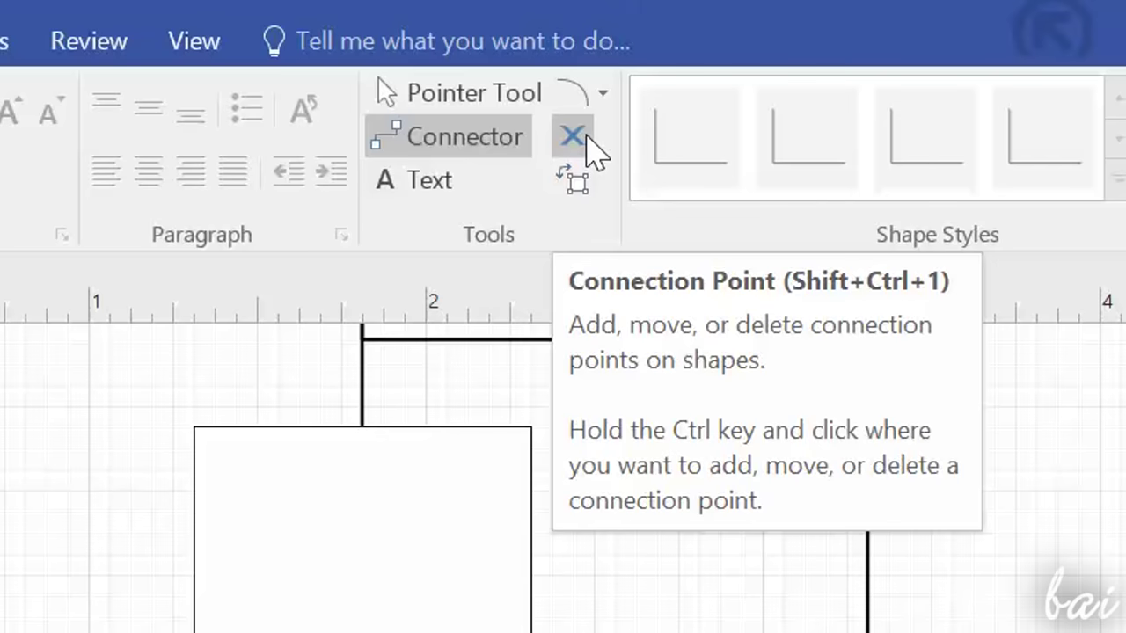
# Step: With the Connection Point tool, move the loop connector's end from the diamond's right corner to its lower-right edge
pyautogui.click(583, 139)
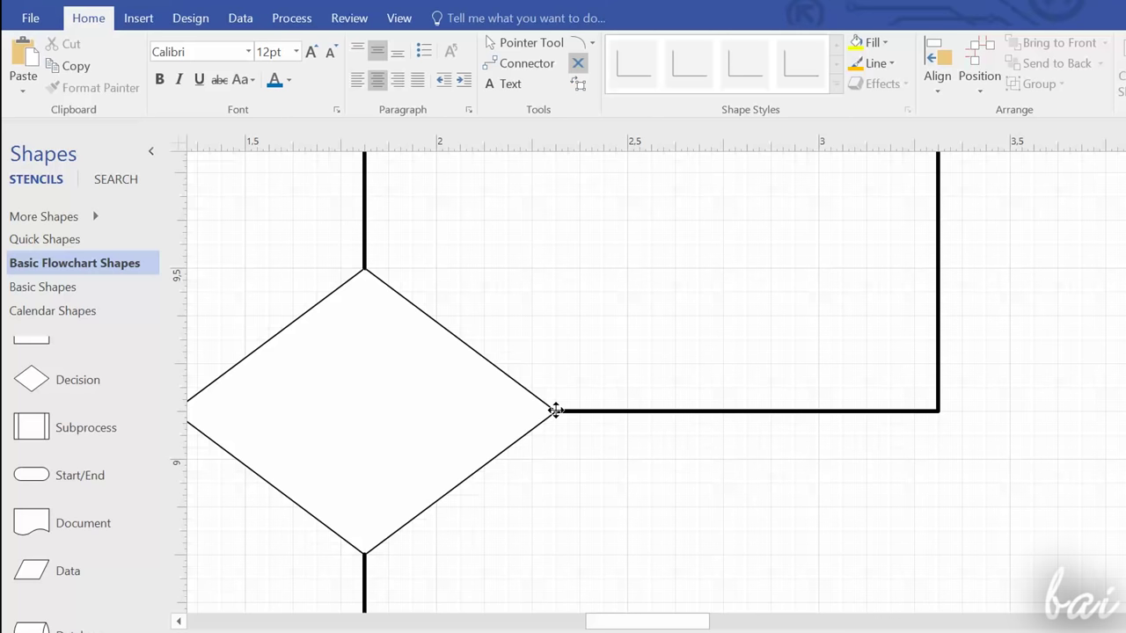
pyautogui.click(541, 401)
pyautogui.moveTo(514, 377); pyautogui.dragTo(514, 378)
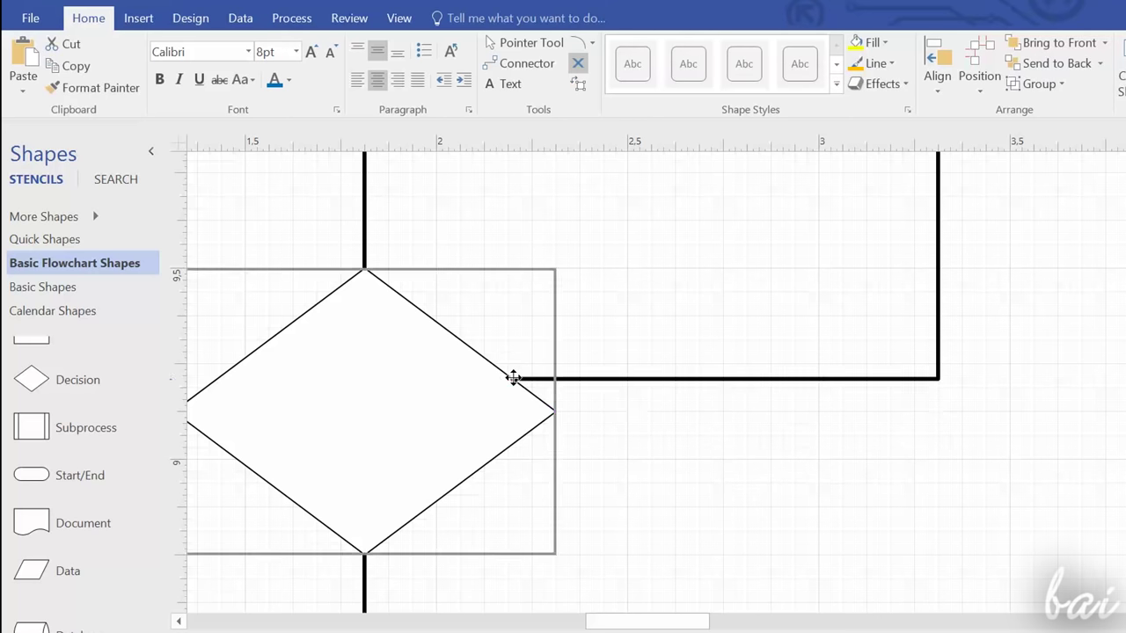
pyautogui.scroll(-2, 482, 488)
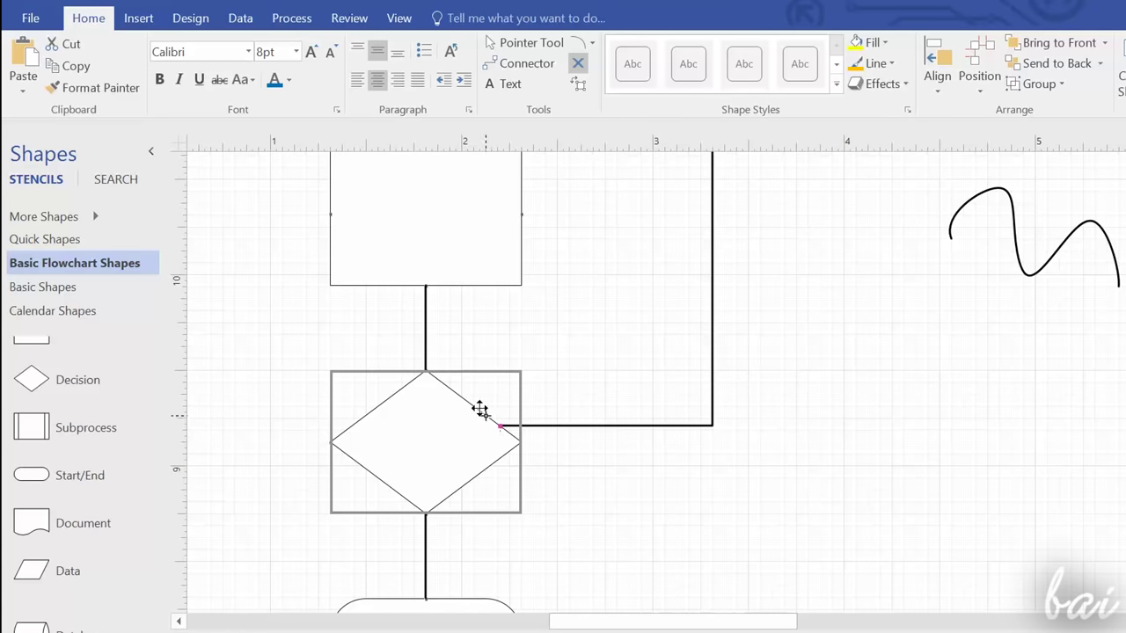
pyautogui.moveTo(461, 395); pyautogui.dragTo(461, 396)
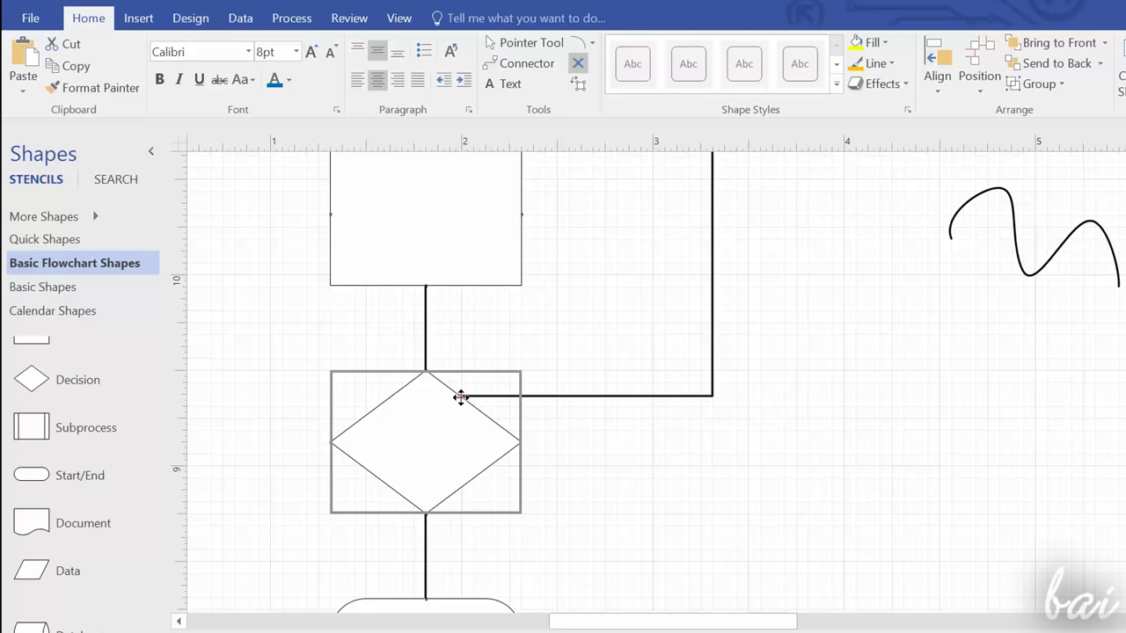
pyautogui.moveTo(521, 442); pyautogui.dragTo(520, 442)
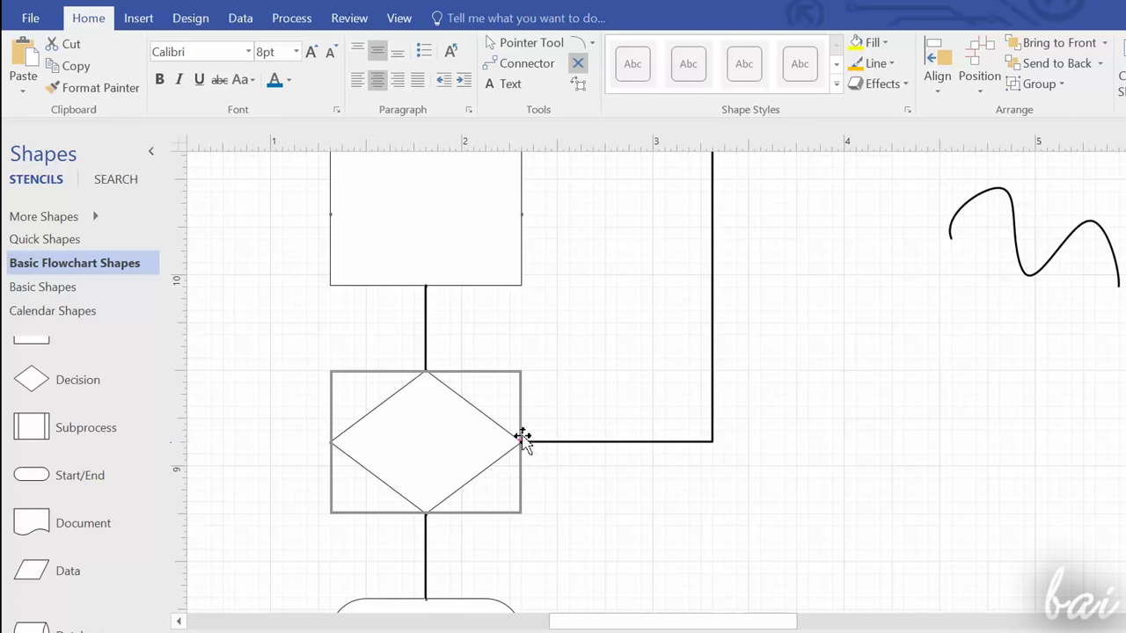
pyautogui.moveTo(456, 482); pyautogui.dragTo(450, 491)
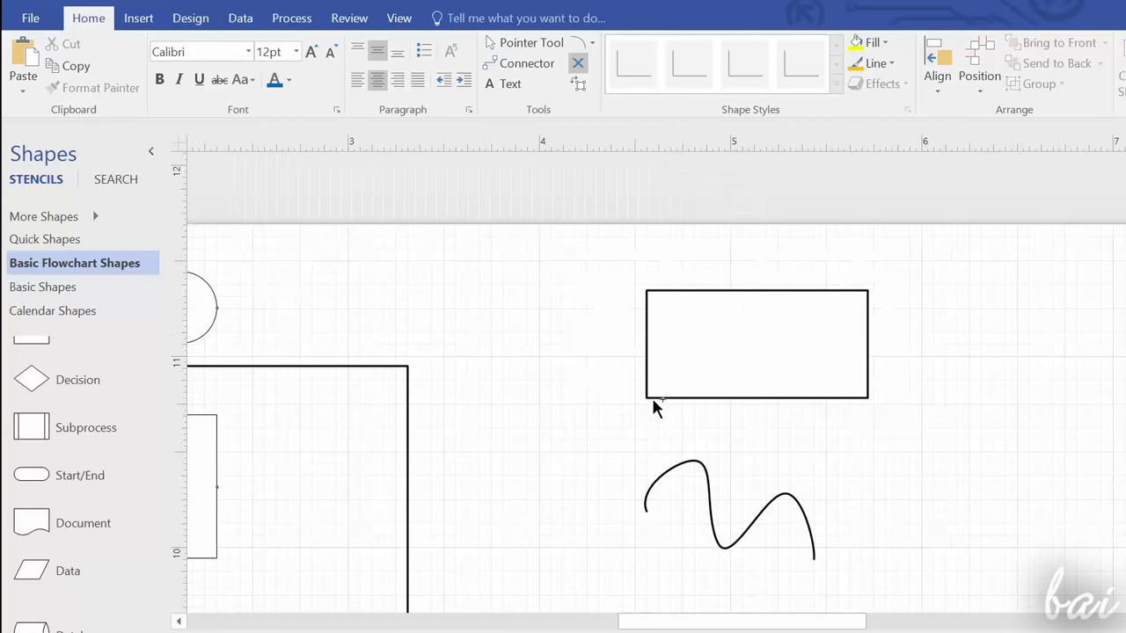
# Step: Select the hand-drawn rectangle and scroll to bring the wavy curve into view
pyautogui.keyDown('ctrl'); pyautogui.scroll(5, 644, 347); pyautogui.keyUp('ctrl')
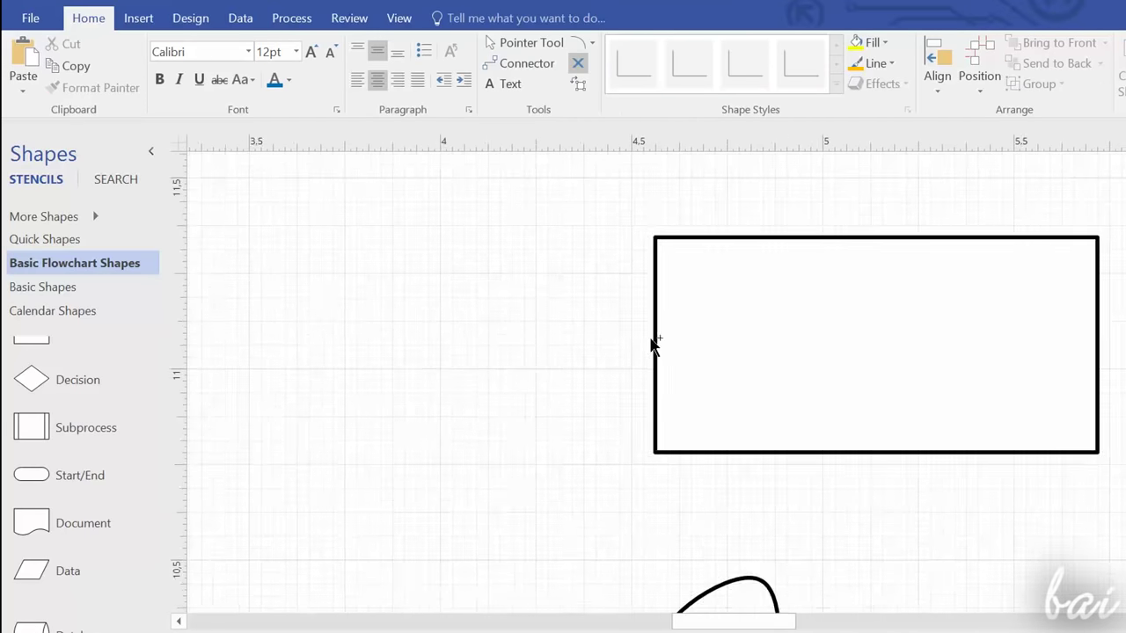
pyautogui.click(660, 311)
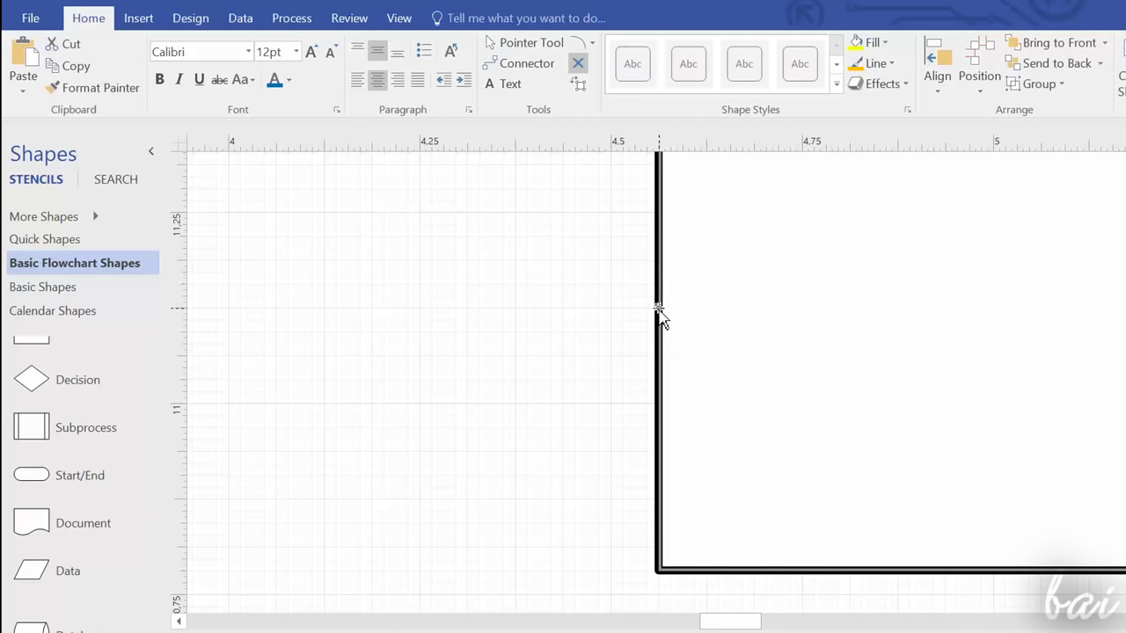
pyautogui.keyDown('ctrl'); pyautogui.scroll(-3, 624, 437); pyautogui.keyUp('ctrl')
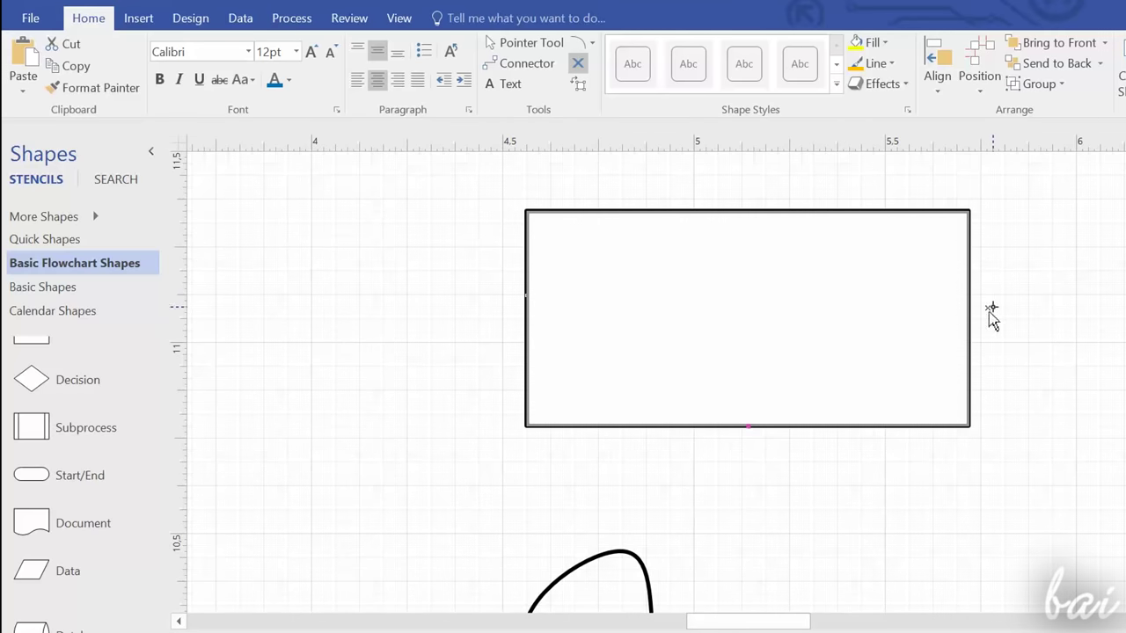
pyautogui.keyDown('ctrl'); pyautogui.scroll(-3, 1005, 319); pyautogui.keyUp('ctrl')
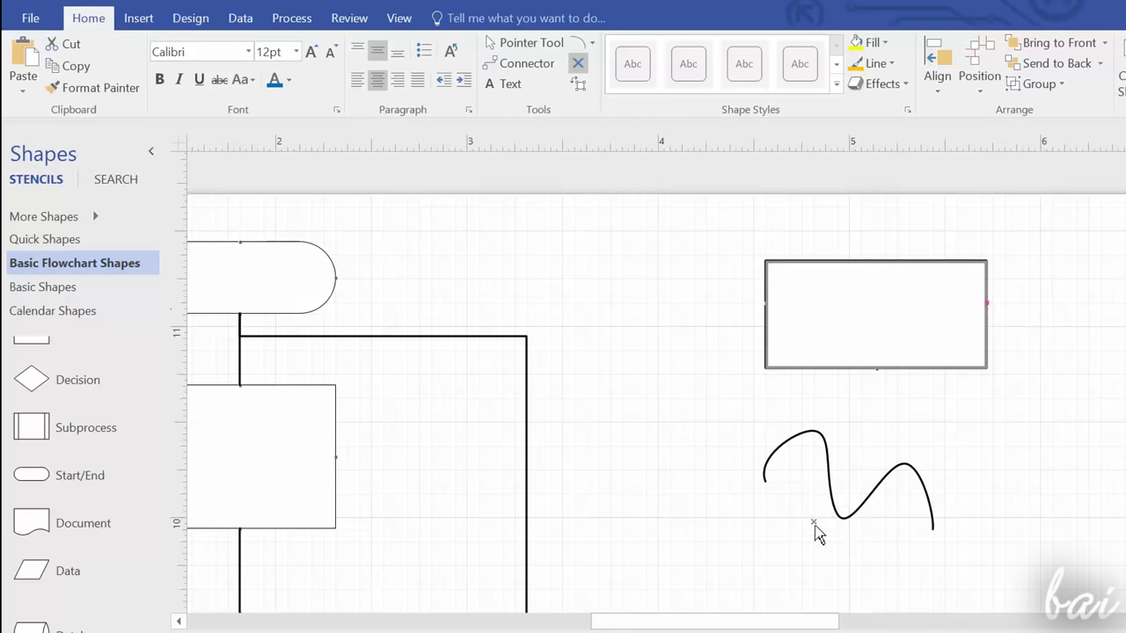
pyautogui.keyDown('ctrl'); pyautogui.scroll(5, 749, 460); pyautogui.keyUp('ctrl')
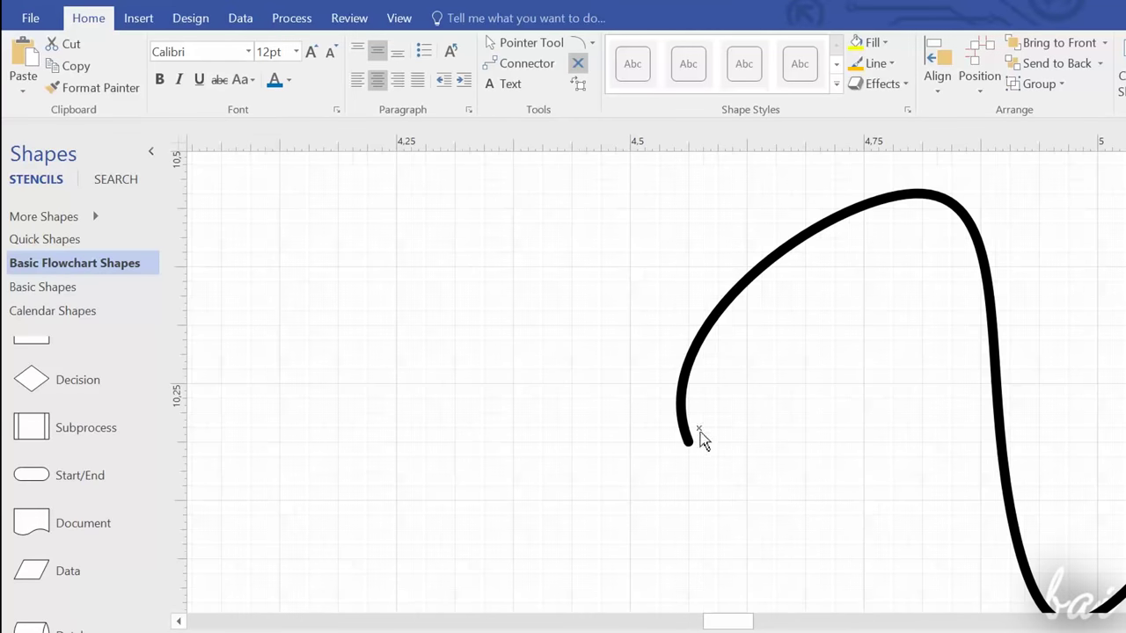
pyautogui.keyDown('ctrl'); pyautogui.scroll(-3, 695, 464); pyautogui.keyUp('ctrl')
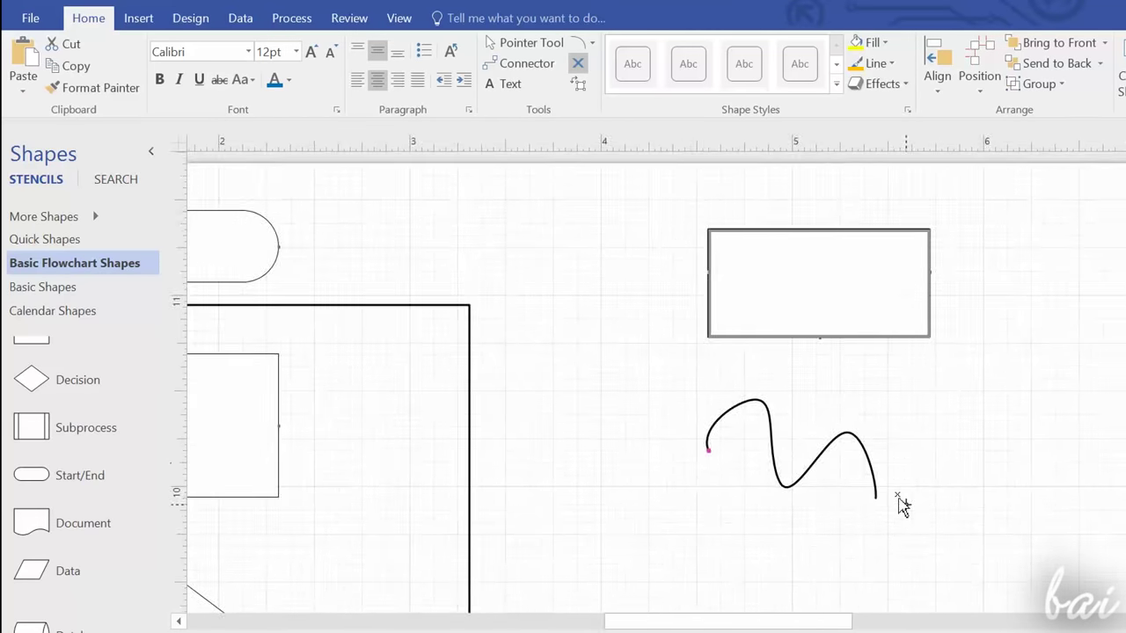
pyautogui.keyDown('ctrl'); pyautogui.scroll(4, 900, 502); pyautogui.keyUp('ctrl')
pyautogui.keyDown('ctrl'); pyautogui.scroll(-3, 831, 510); pyautogui.keyUp('ctrl')
# Step: Draw a right-angle connector from the curve's right end to the rectangle's right side
pyautogui.hotkey('ctrl', '3')
pyautogui.keyDown('ctrl'); pyautogui.scroll(3, 859, 520); pyautogui.keyUp('ctrl')
pyautogui.moveTo(907, 285); pyautogui.dragTo(851, 510)
pyautogui.hotkey('ctrl', 'shift', '1')
pyautogui.keyDown('ctrl'); pyautogui.scroll(3, 1058, 365); pyautogui.keyUp('ctrl')
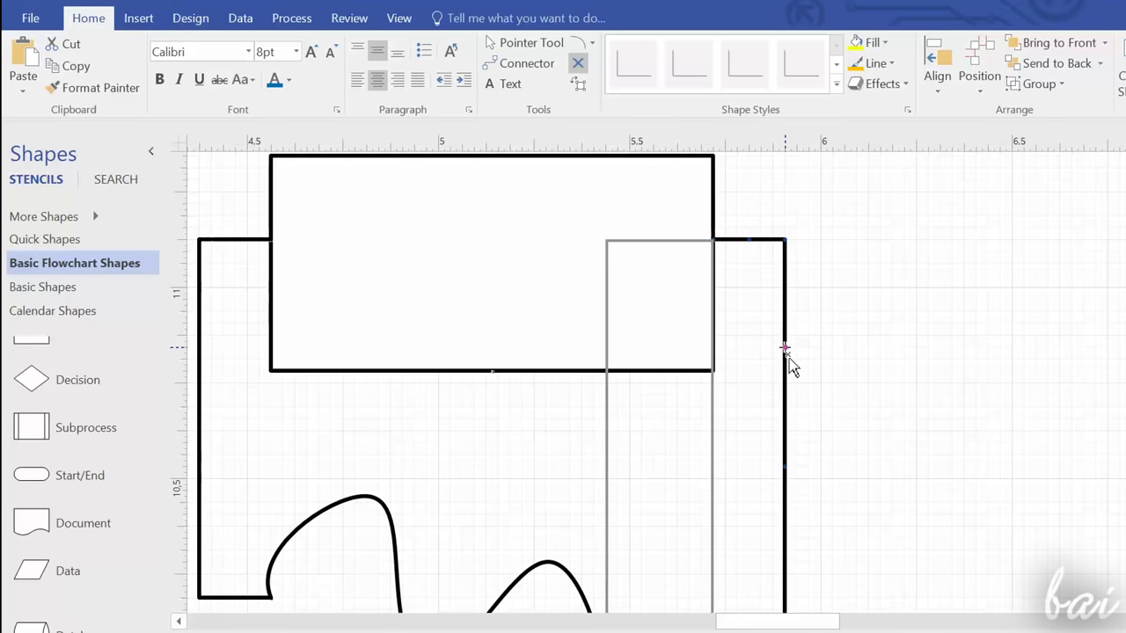
pyautogui.keyDown('ctrl'); pyautogui.scroll(2, 789, 380); pyautogui.keyUp('ctrl')
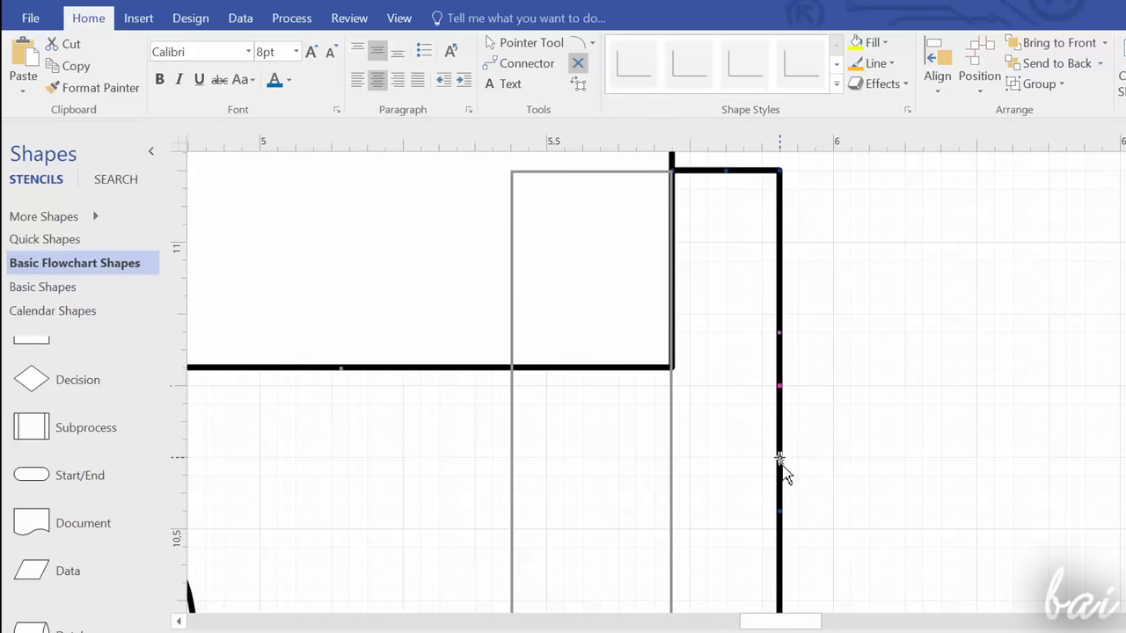
pyautogui.keyDown('ctrl'); pyautogui.scroll(-5, 781, 466); pyautogui.keyUp('ctrl')
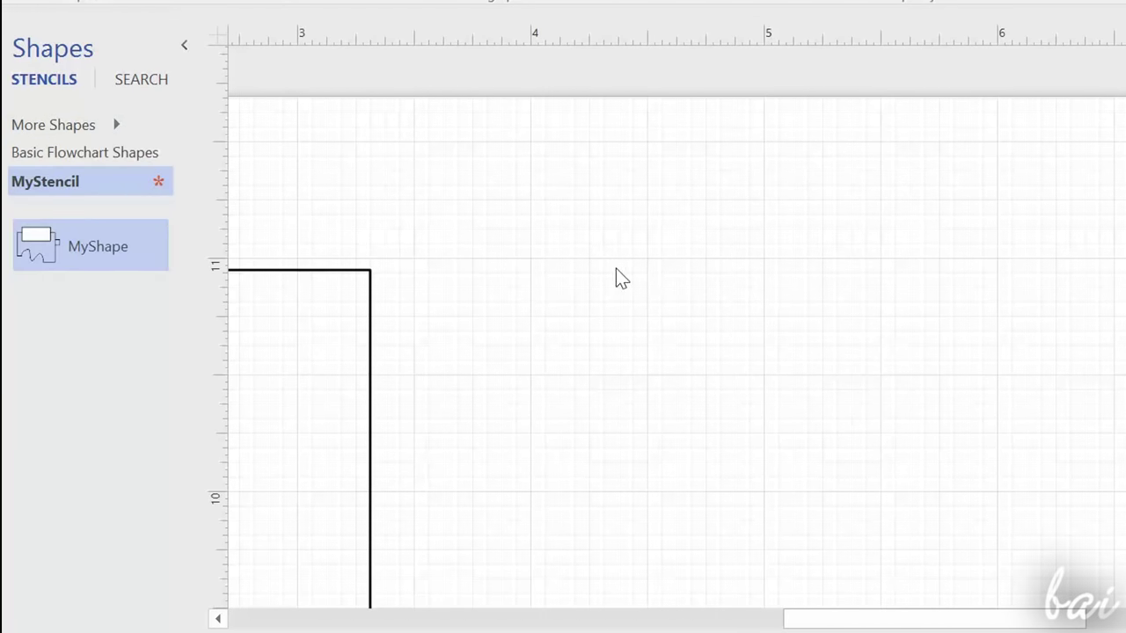
# Step: Create a new US-units stencil and drag the rectangle-and-curve drawing into it as a master
pyautogui.keyDown('ctrl'); pyautogui.scroll(-2, 629, 281); pyautogui.keyUp('ctrl')
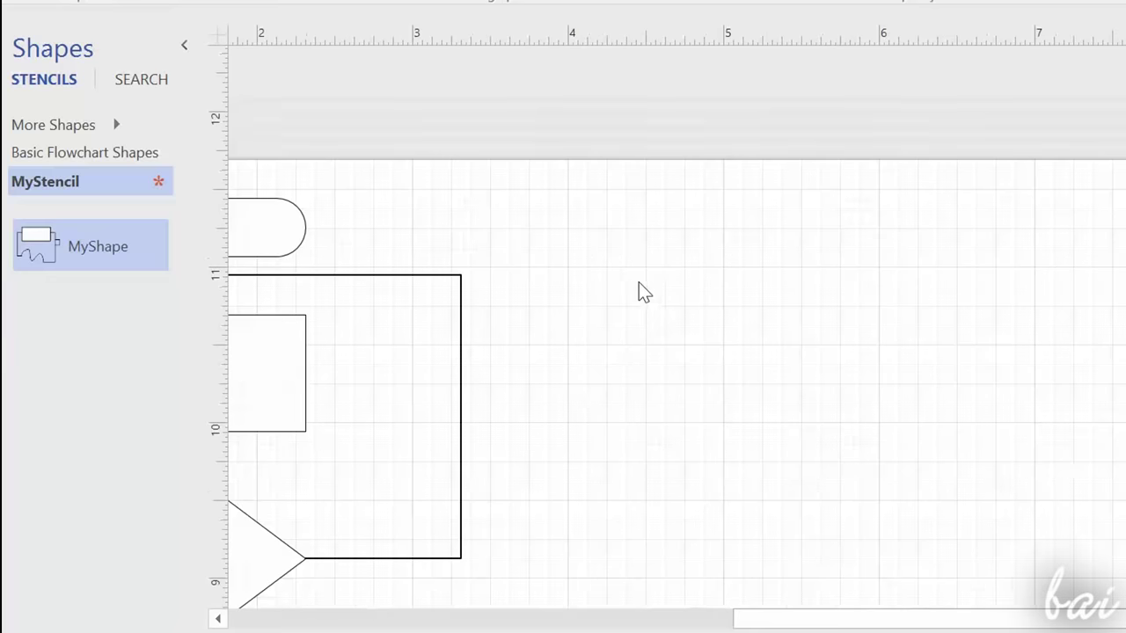
pyautogui.moveTo(70, 246); pyautogui.dragTo(829, 329)
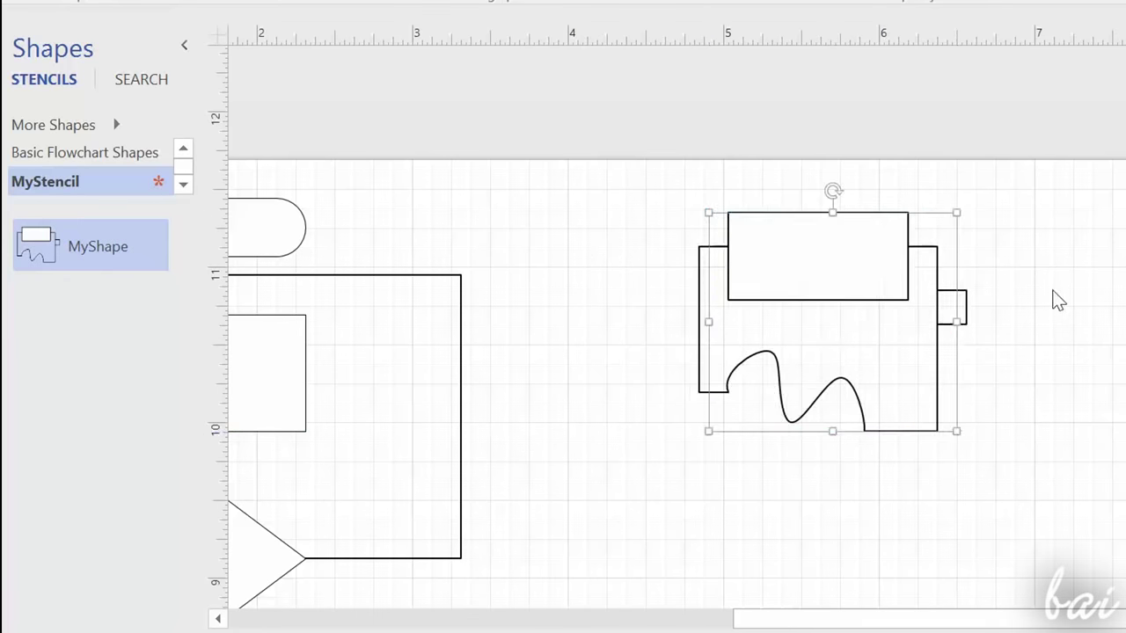
pyautogui.keyDown('ctrl'); pyautogui.scroll(2, 895, 346); pyautogui.keyUp('ctrl')
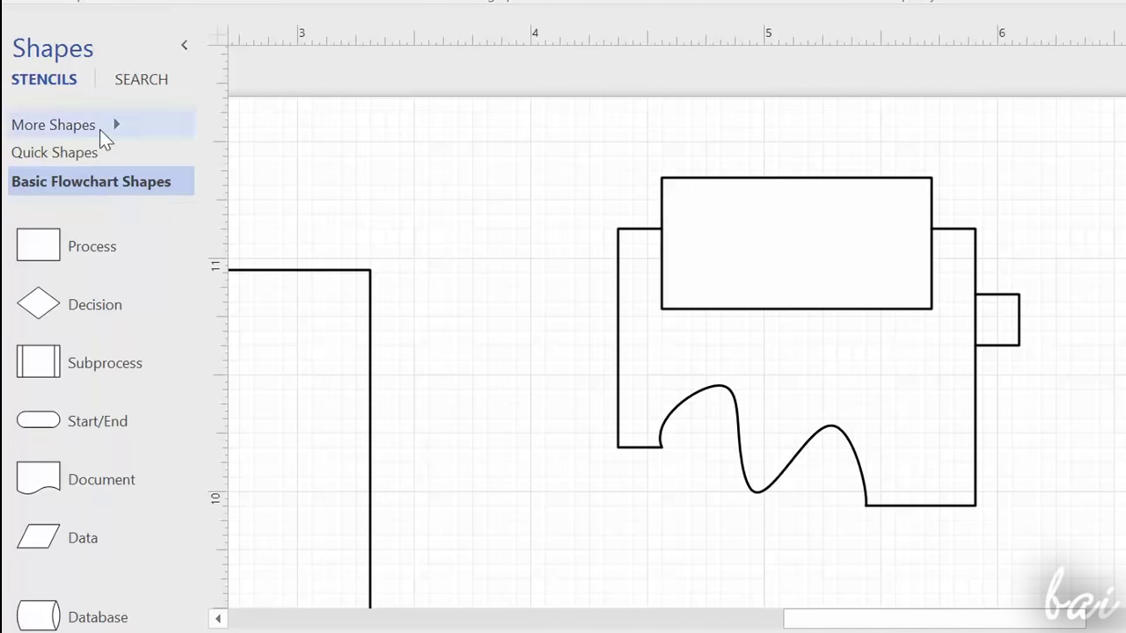
pyautogui.click(112, 123)
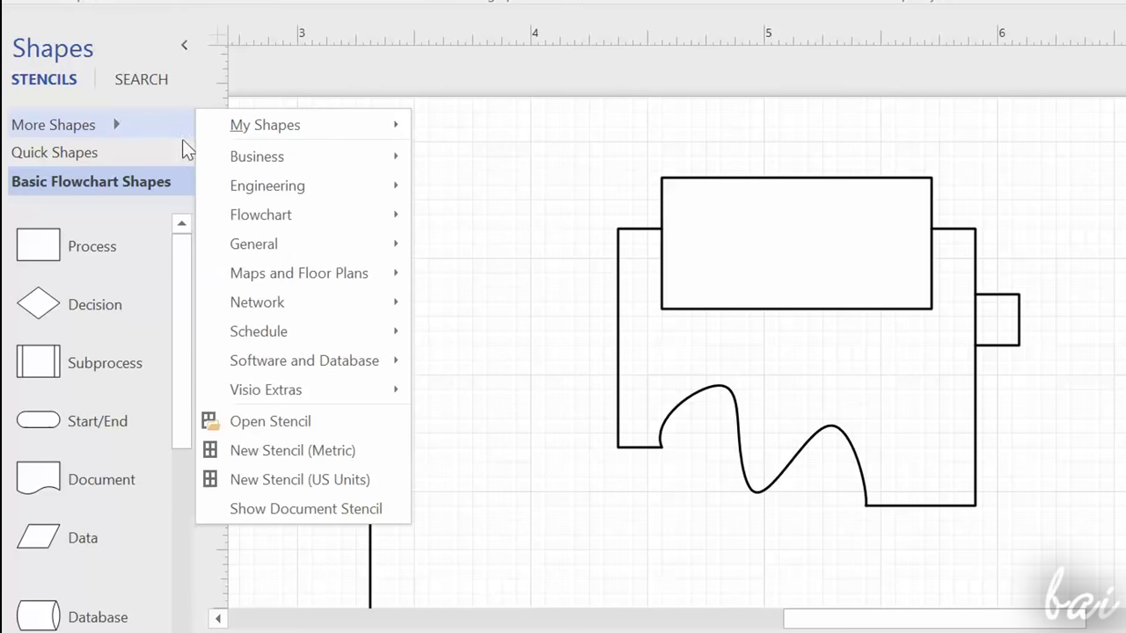
pyautogui.click(318, 486)
pyautogui.moveTo(569, 133); pyautogui.dragTo(1067, 535)
pyautogui.moveTo(799, 264)
pyautogui.mouseDown()
pyautogui.moveTo(550, 284)
pyautogui.moveTo(111, 257)
pyautogui.mouseUp()
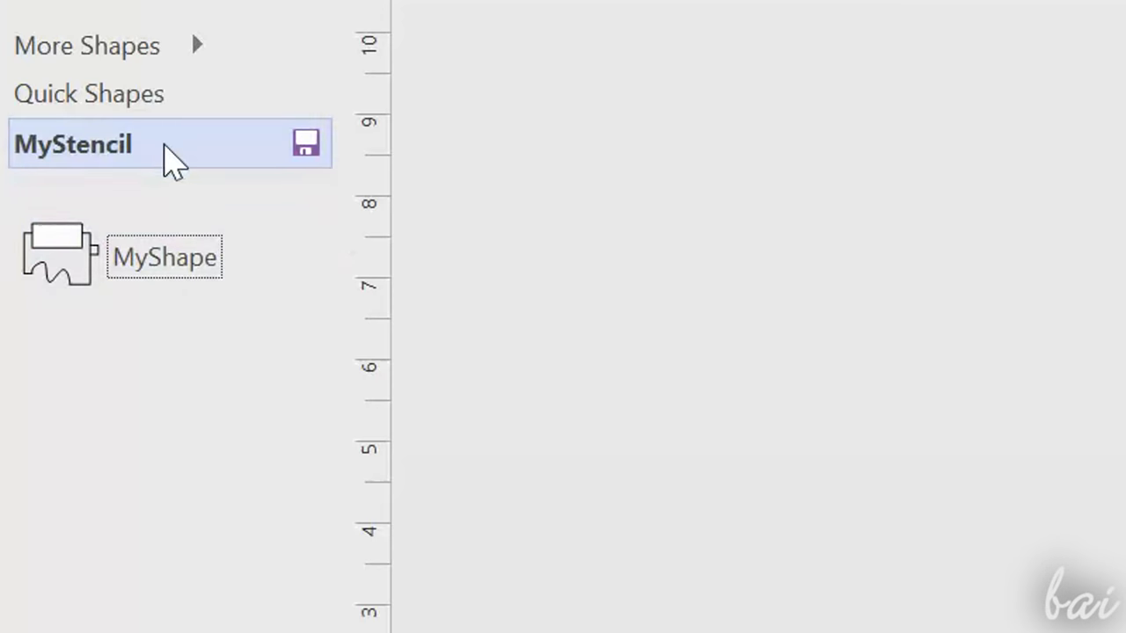
# Step: Set MyStencil to Edit Stencil and place the MyShape master on the page
pyautogui.rightClick(167, 151)
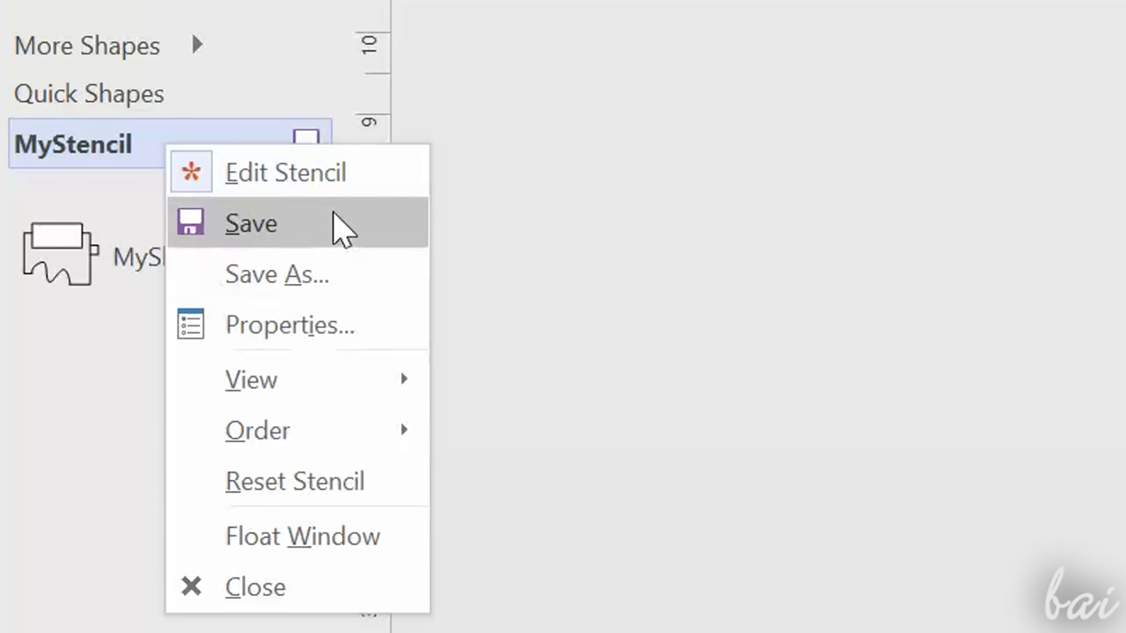
pyautogui.click(184, 170)
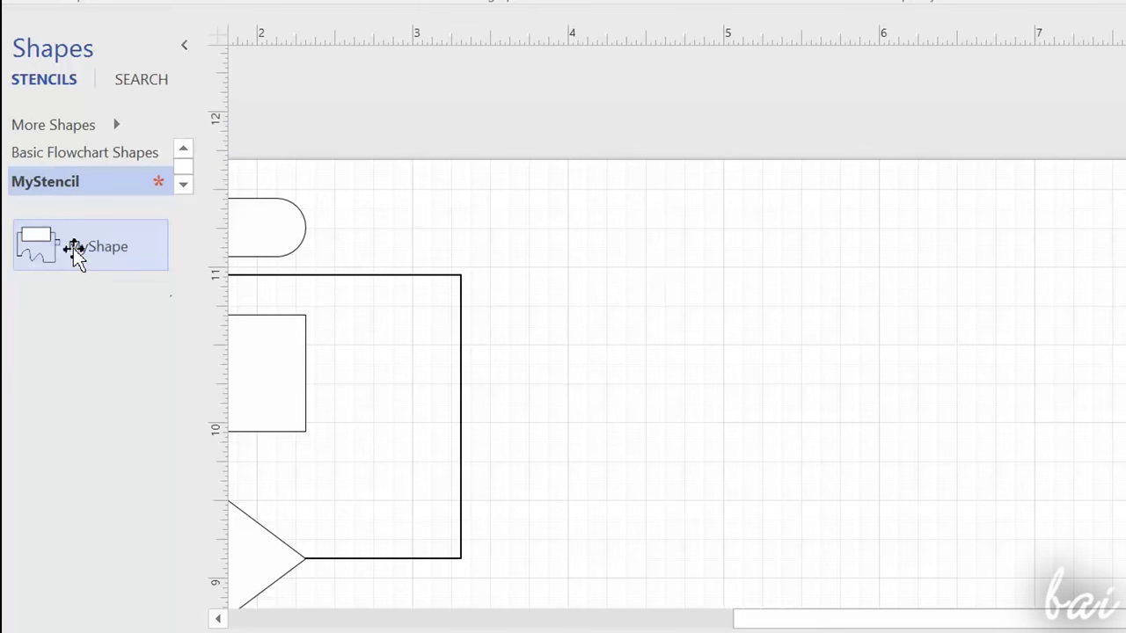
pyautogui.moveTo(86, 250)
pyautogui.mouseDown()
pyautogui.moveTo(604, 297)
pyautogui.moveTo(832, 331)
pyautogui.mouseUp()
pyautogui.scroll(2, 1029, 289)
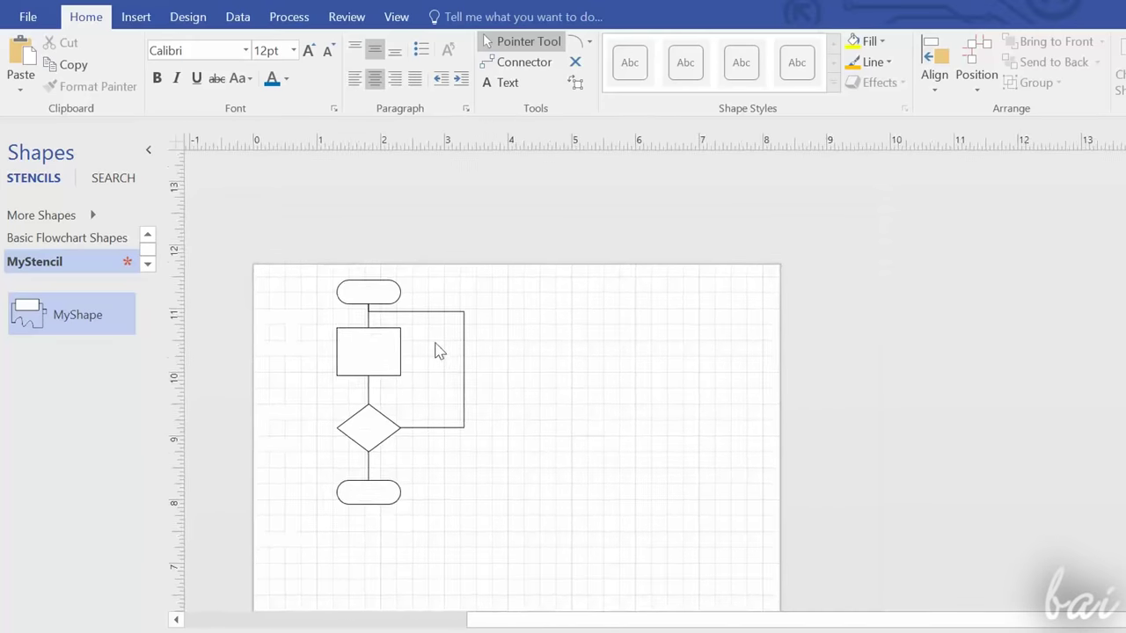
pyautogui.scroll(2, 439, 351)
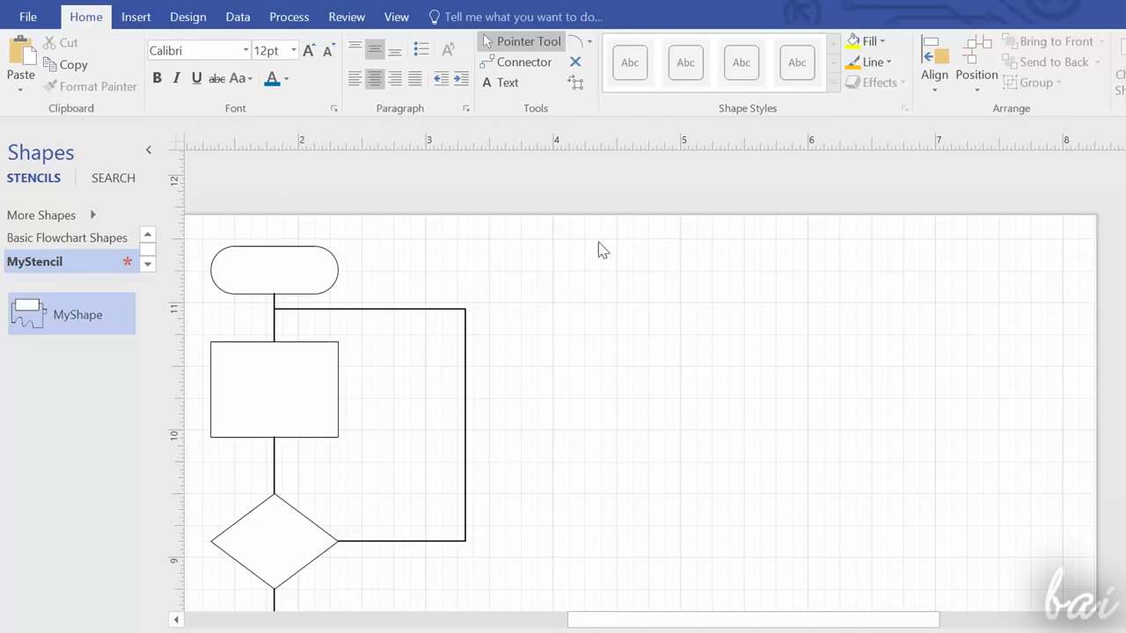
# Step: Draw a text box right of the flowchart reading 'This is an example of Flowchart!'
pyautogui.click(500, 86)
pyautogui.moveTo(568, 295); pyautogui.dragTo(879, 478)
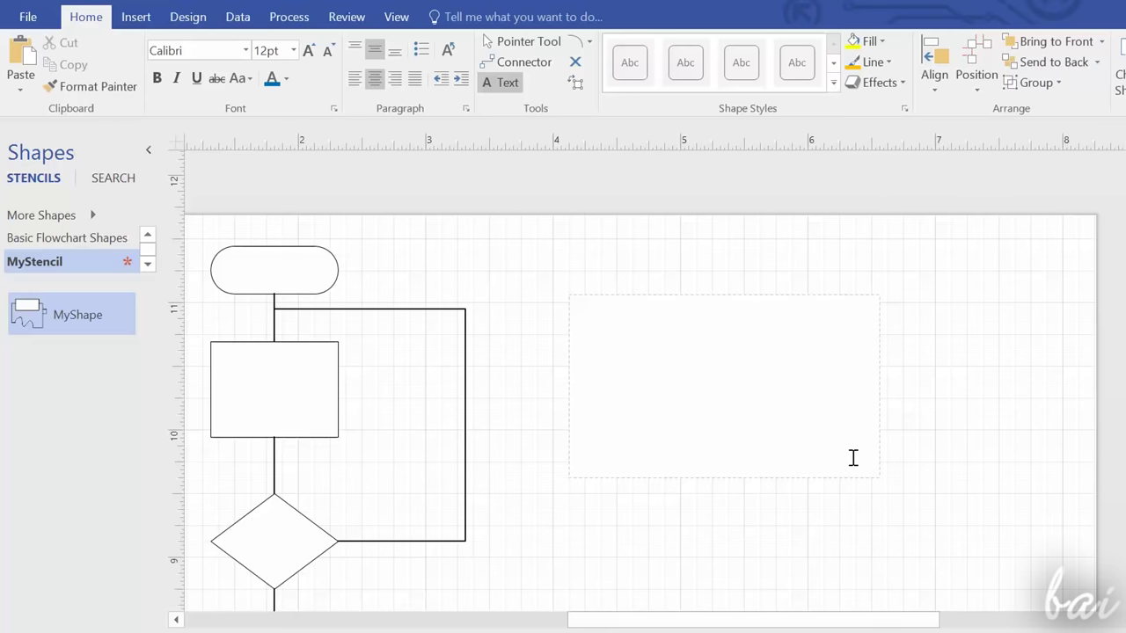
pyautogui.write('This is an examp')
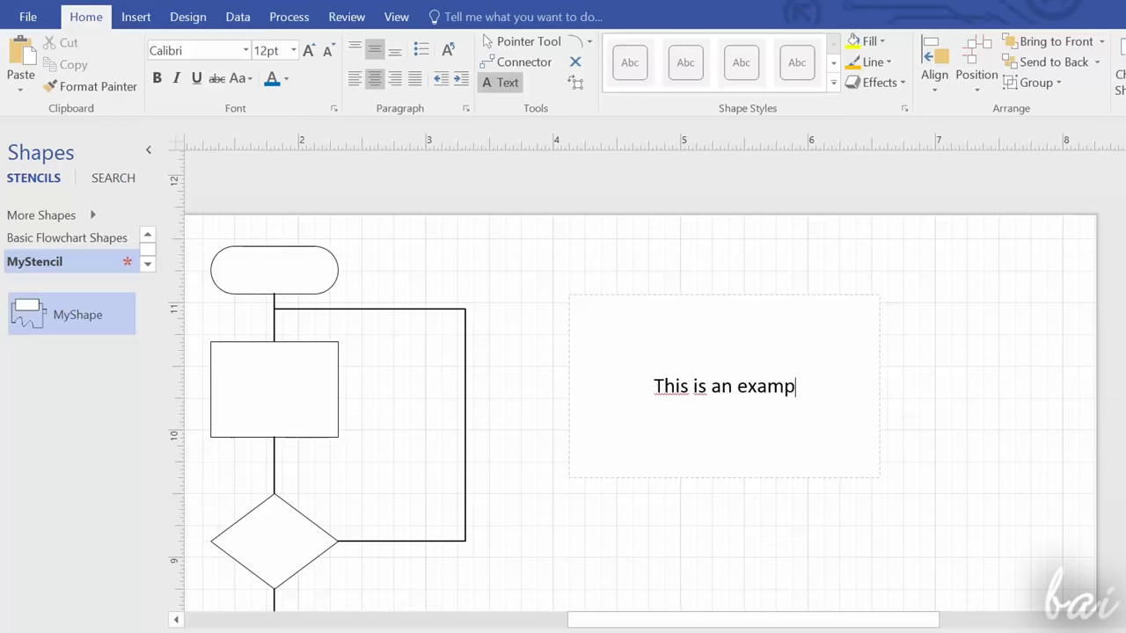
pyautogui.write('le of Flowchart!')
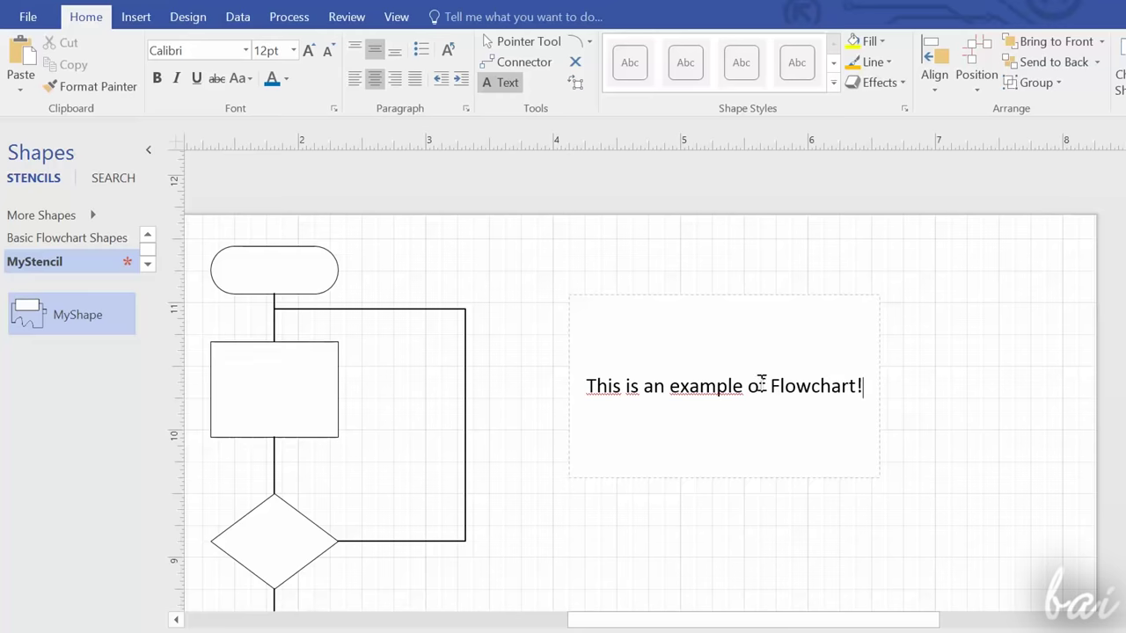
pyautogui.press('Return')
pyautogui.write('This is an ')
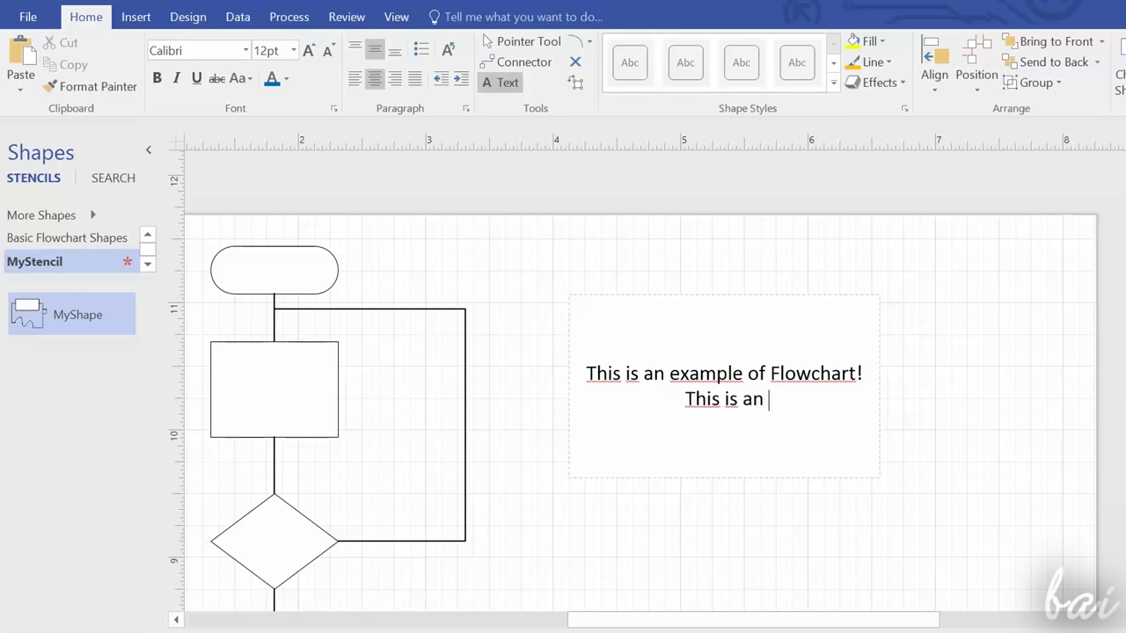
pyautogui.write('example of Flowchart!')
pyautogui.hotkey('ctrl', 'z')
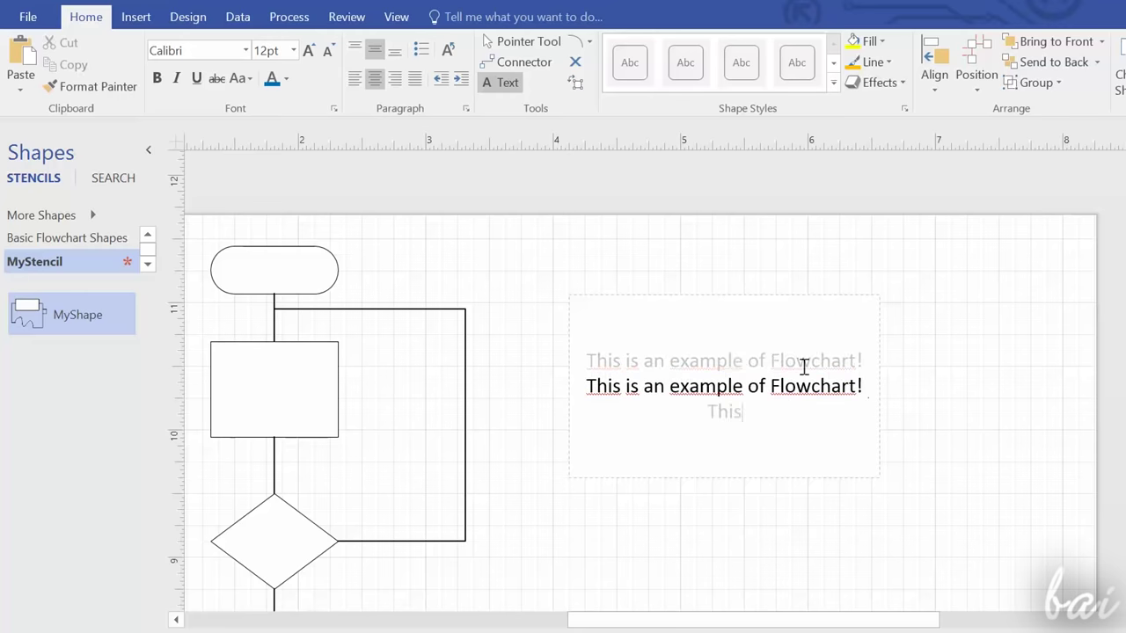
# Step: Keep the sentence at 12 pt, centre-align it, and nudge the text box into place
pyautogui.moveTo(867, 387); pyautogui.dragTo(598, 388)
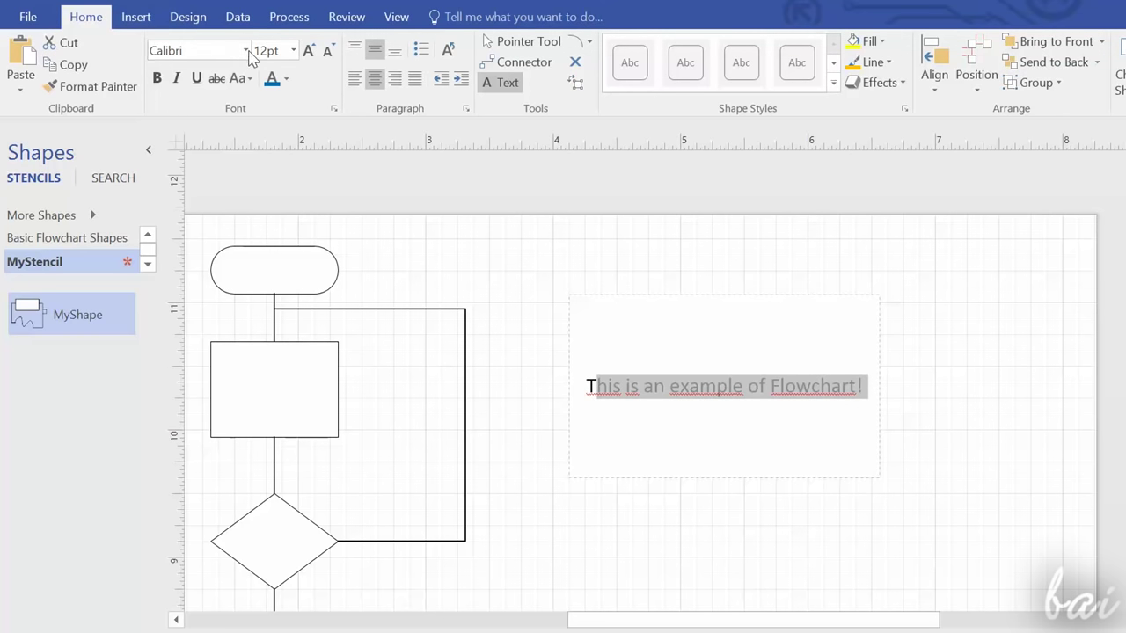
pyautogui.click(246, 51)
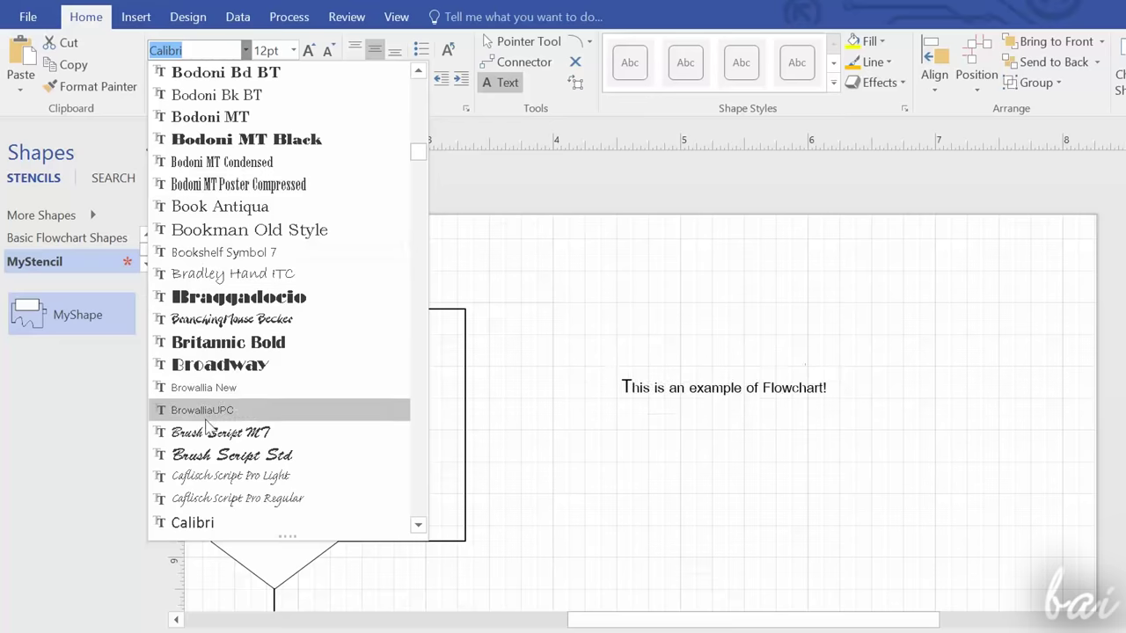
pyautogui.click(293, 50)
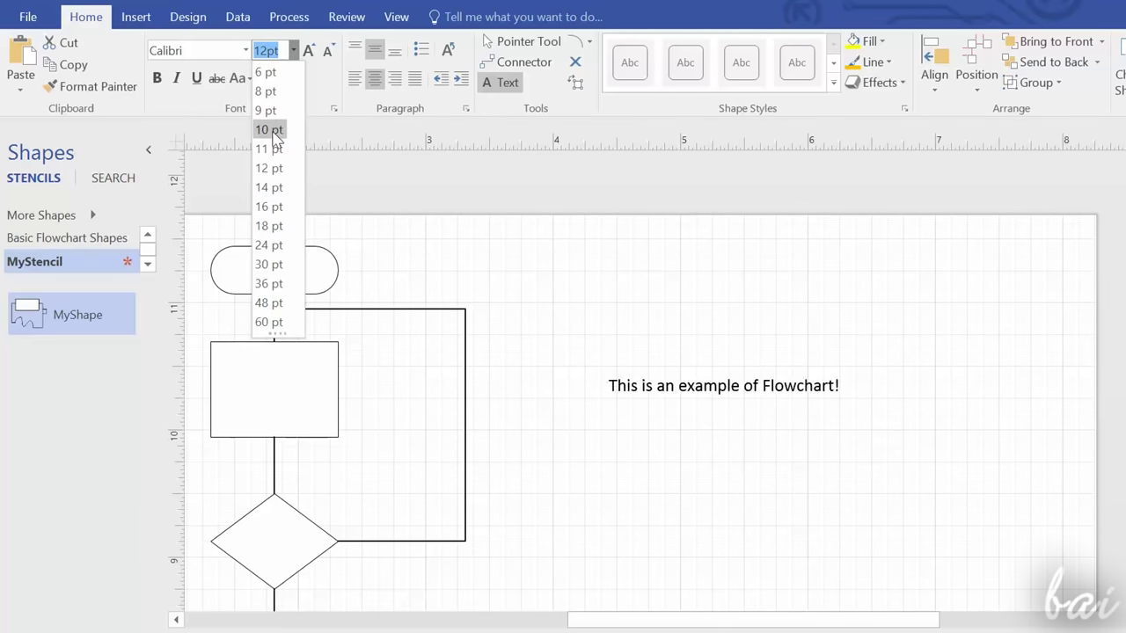
pyautogui.click(248, 92)
pyautogui.click(286, 78)
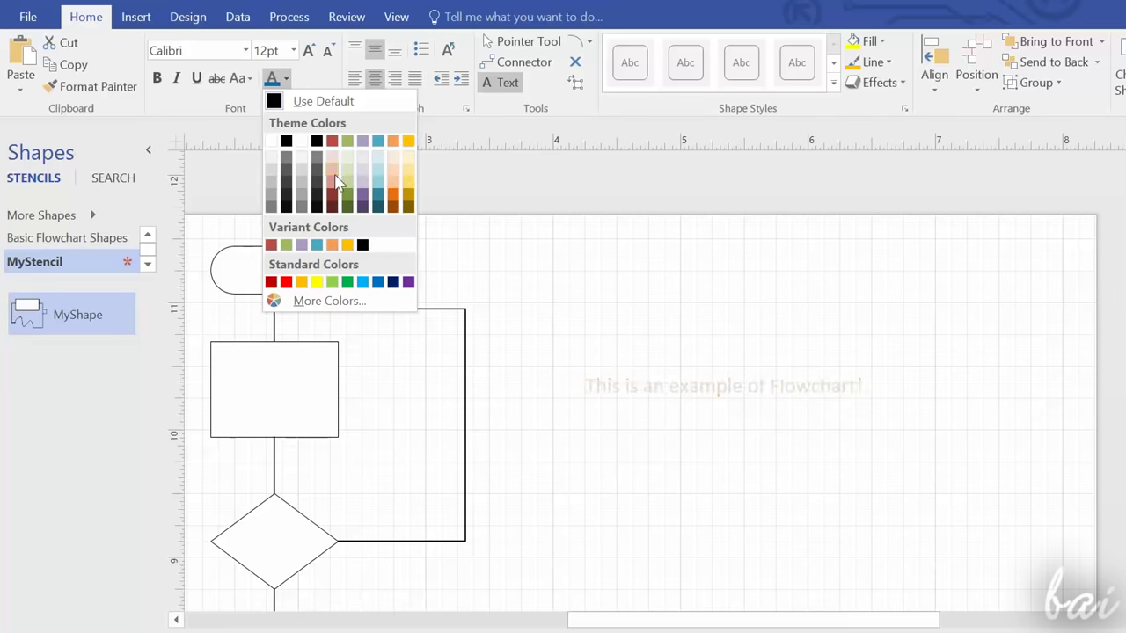
pyautogui.click(355, 80)
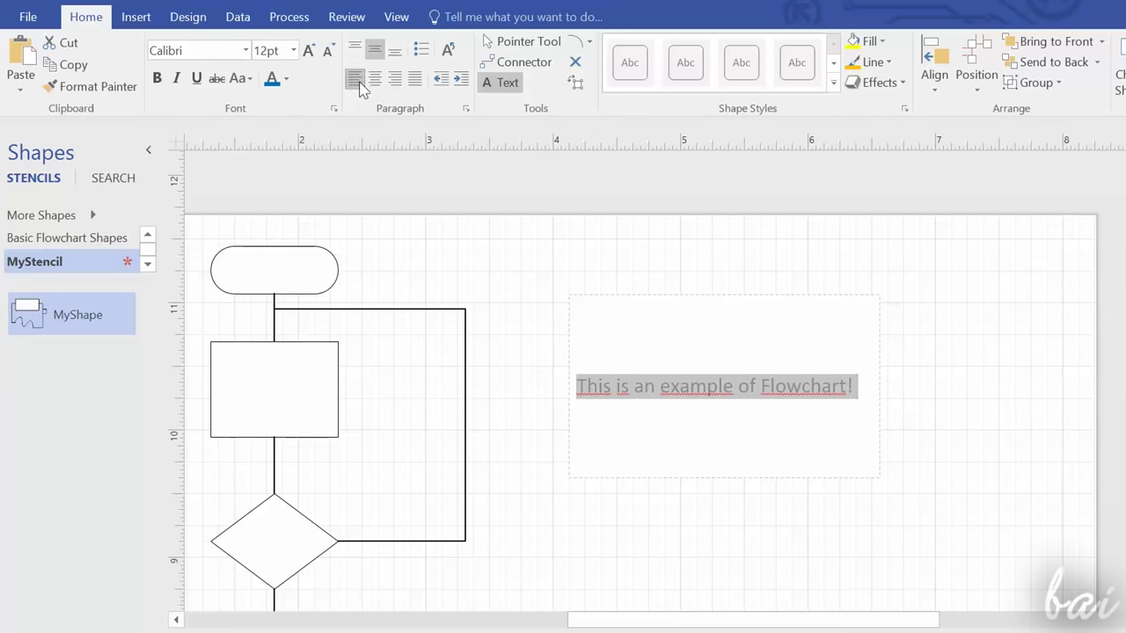
pyautogui.click(375, 79)
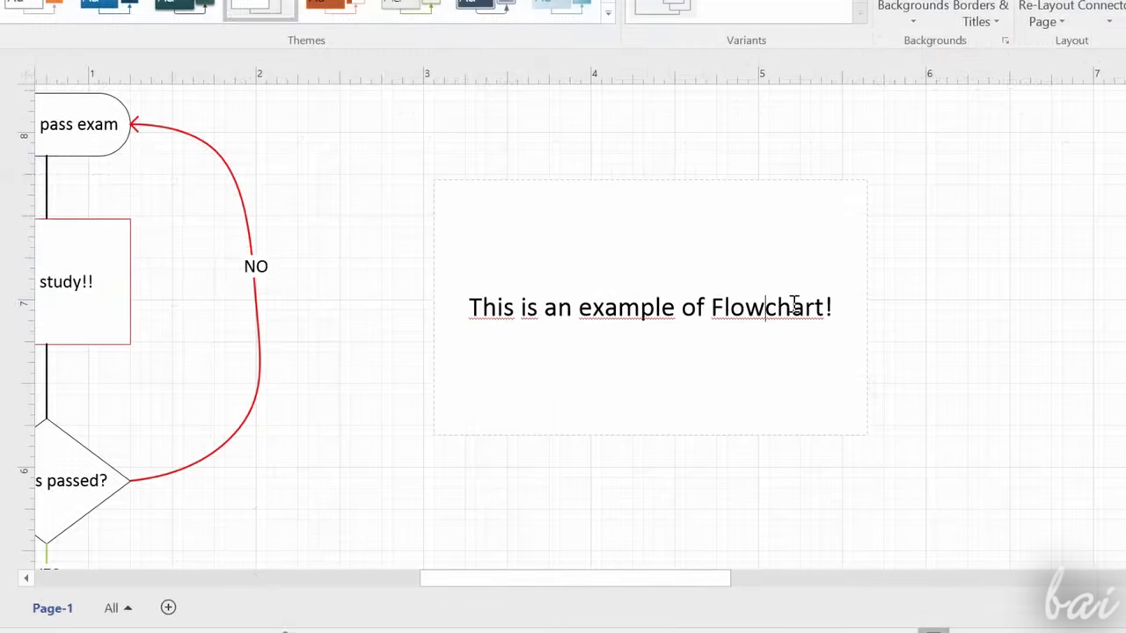
pyautogui.click(952, 378)
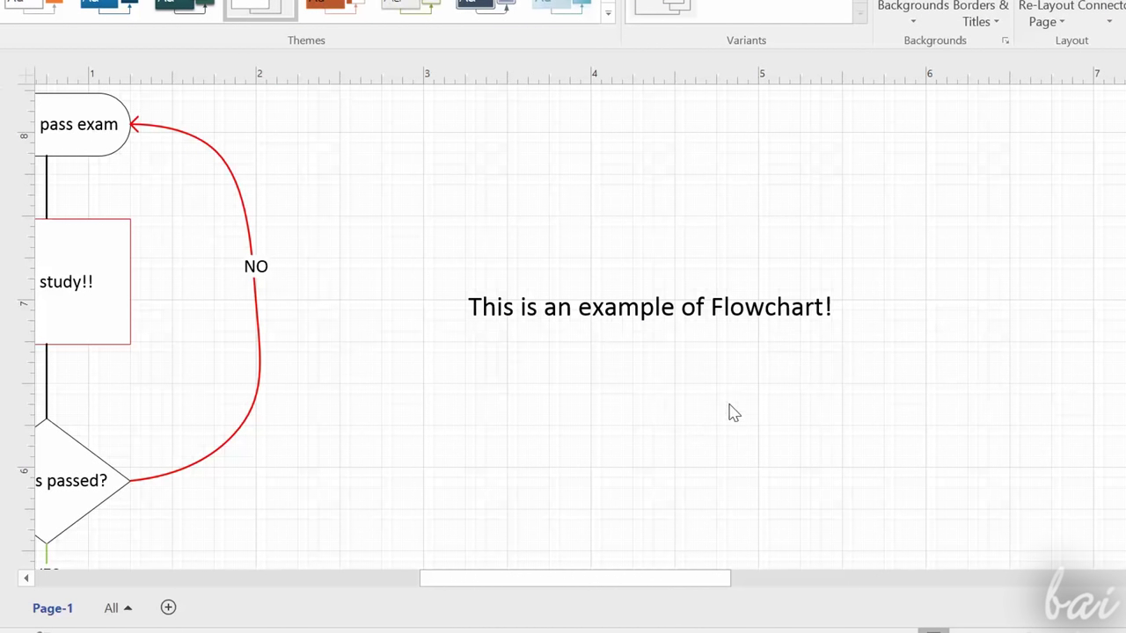
pyautogui.moveTo(722, 314); pyautogui.dragTo(715, 292)
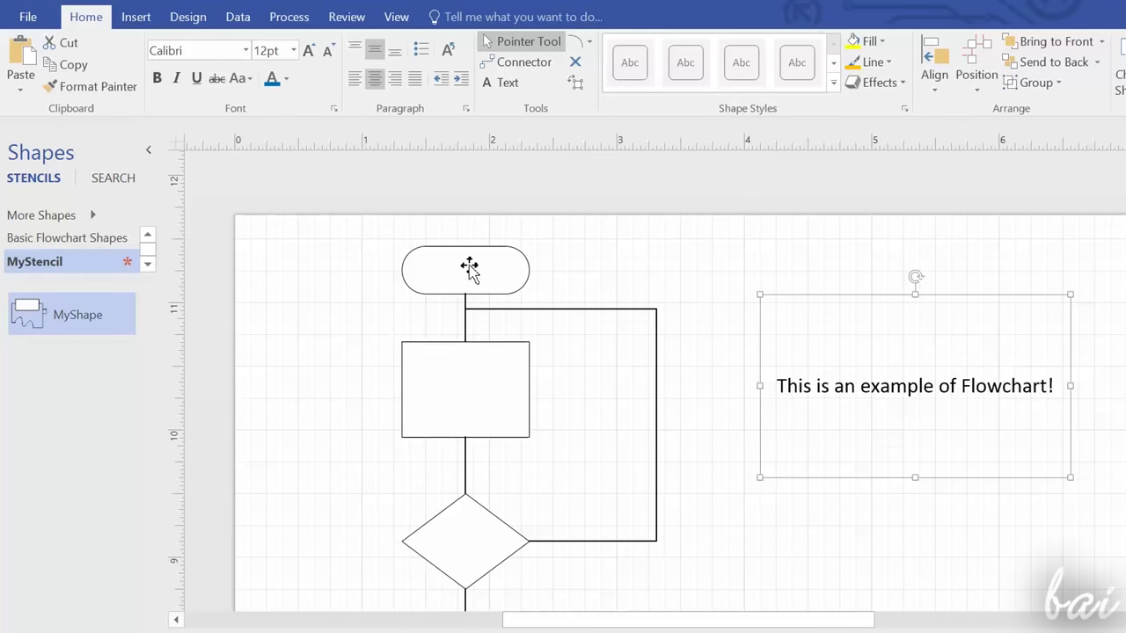
# Step: Label the top terminator 'Need to pass exam' and the process box 'Let's study'
pyautogui.doubleClick(470, 268)
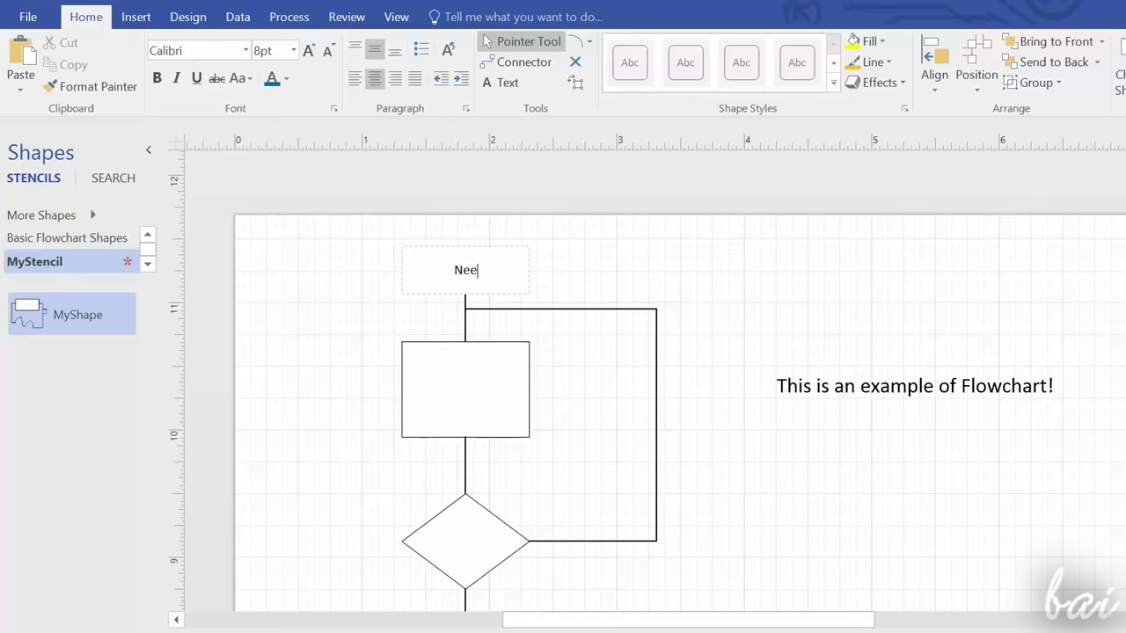
pyautogui.write('Need to pass exam')
pyautogui.click(471, 370)
pyautogui.write("Let's study")
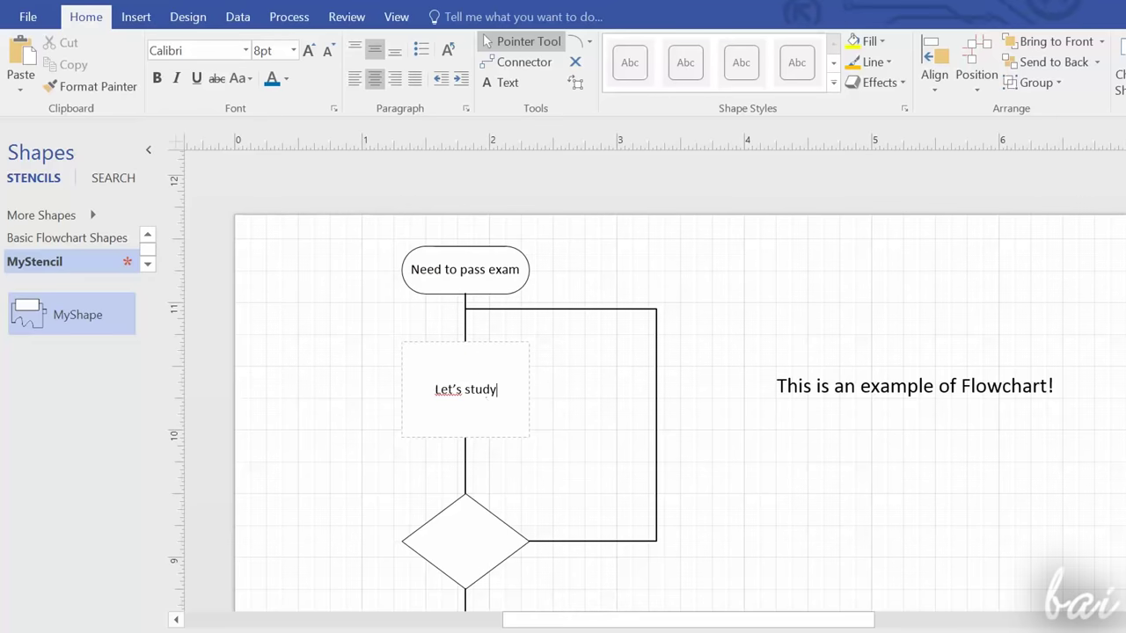
# Step: Label the diamond 'Exam is', a connector 'YES', and move Finish under the YES branch
pyautogui.scroll(-2, 475, 422)
pyautogui.click(477, 448)
pyautogui.write('Exam is')
pyautogui.click(567, 456)
pyautogui.write('YES')
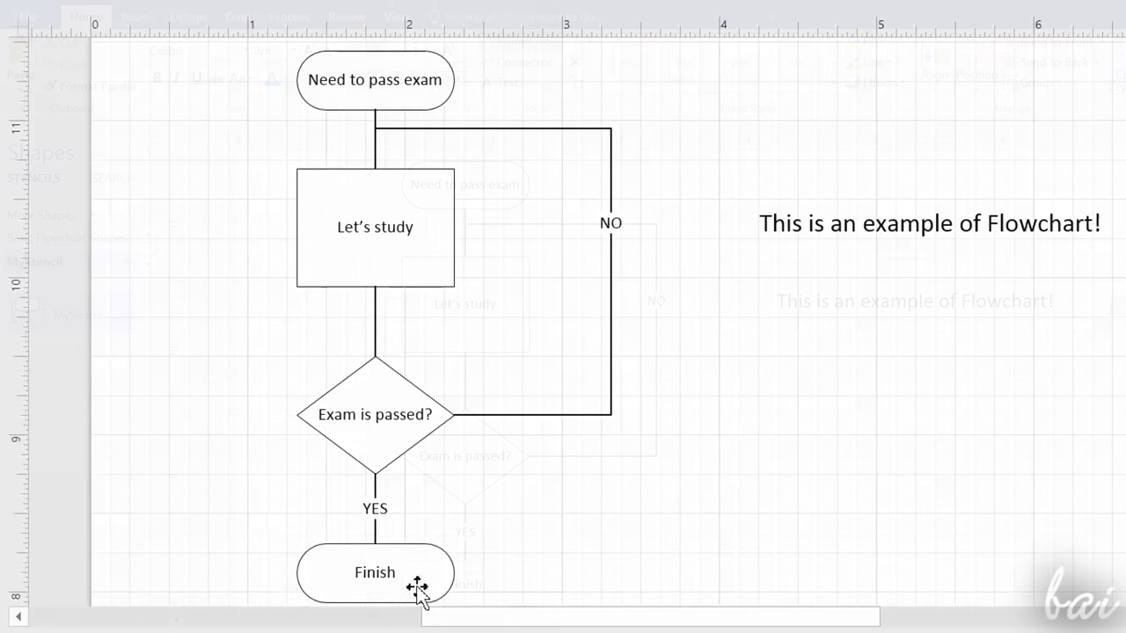
pyautogui.moveTo(505, 598); pyautogui.dragTo(560, 585)
pyautogui.moveTo(490, 572); pyautogui.dragTo(231, 316)
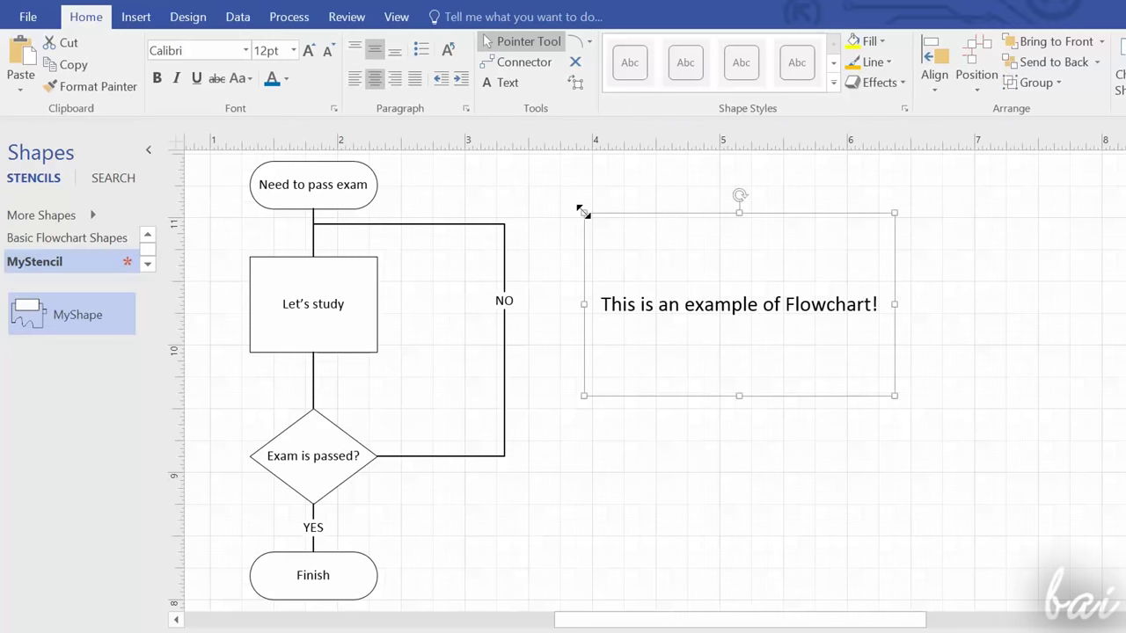
# Step: Resize and reposition the title text box so the sentence wraps onto two lines
pyautogui.moveTo(583, 211); pyautogui.dragTo(613, 253)
pyautogui.moveTo(612, 252); pyautogui.dragTo(583, 231)
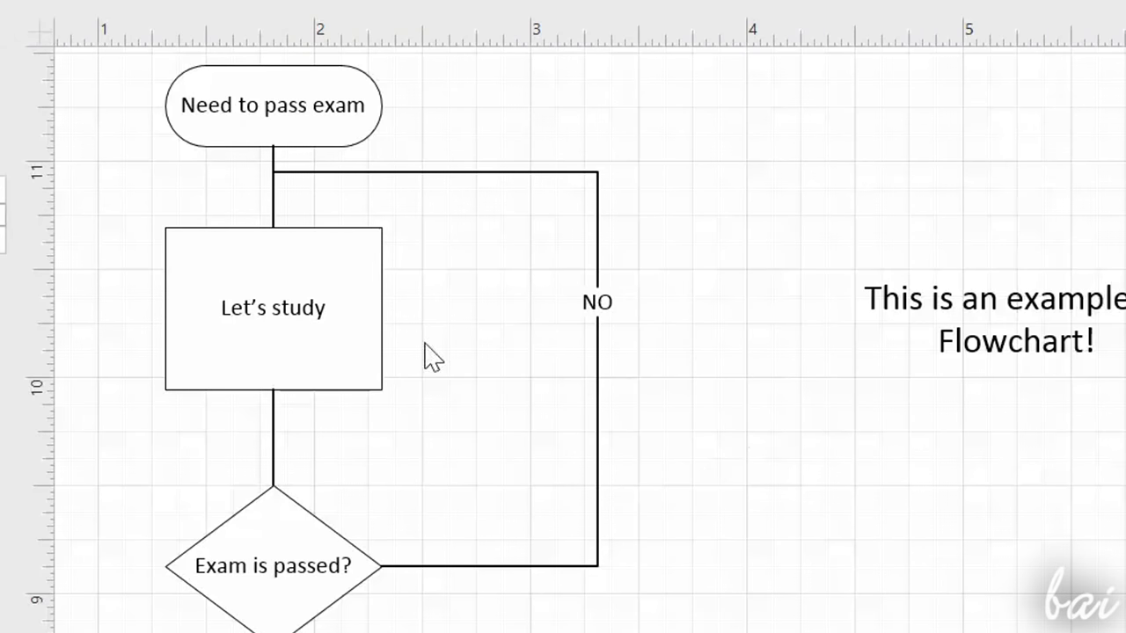
pyautogui.click(306, 357)
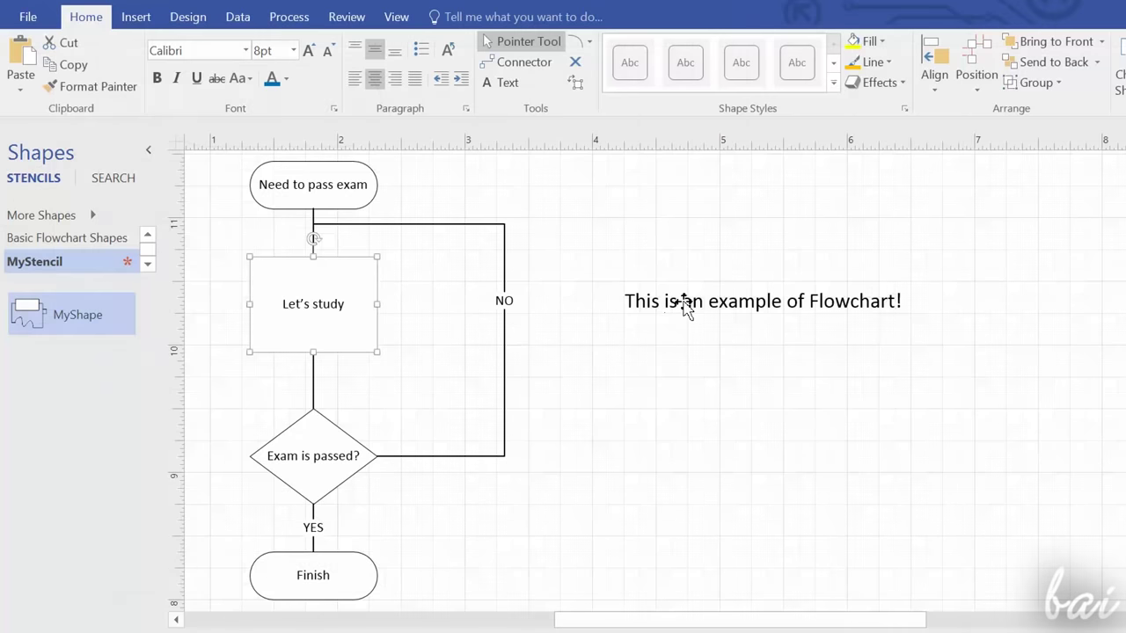
pyautogui.moveTo(902, 313); pyautogui.dragTo(845, 208)
pyautogui.moveTo(672, 281); pyautogui.dragTo(683, 315)
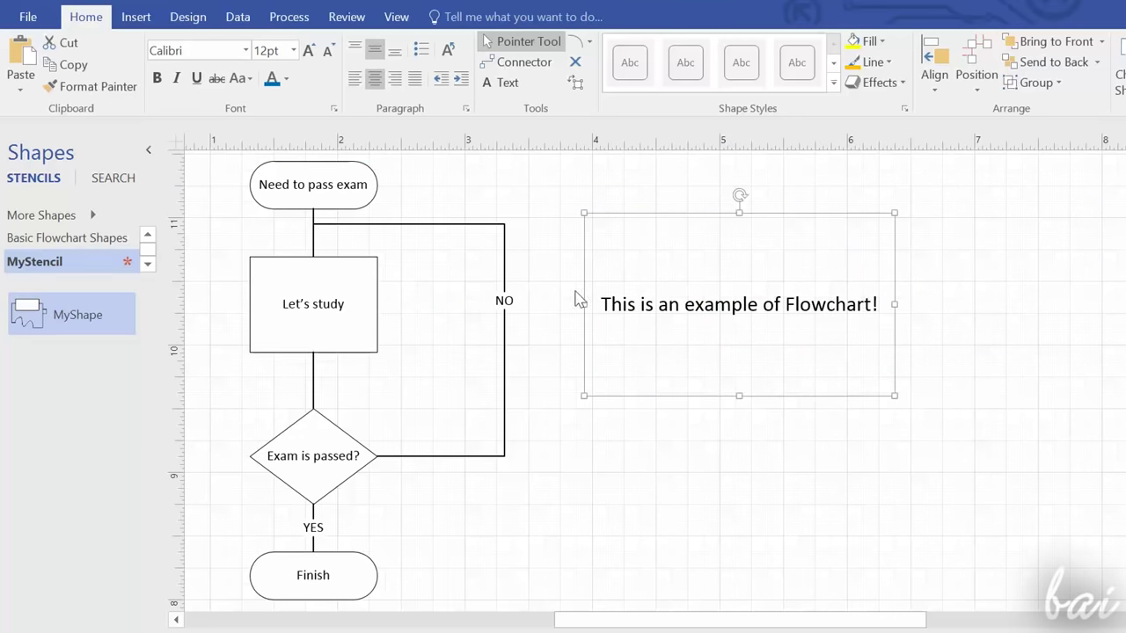
pyautogui.moveTo(589, 217)
pyautogui.mouseDown()
pyautogui.moveTo(713, 284)
pyautogui.moveTo(589, 237)
pyautogui.mouseUp()
pyautogui.moveTo(749, 206); pyautogui.dragTo(638, 254)
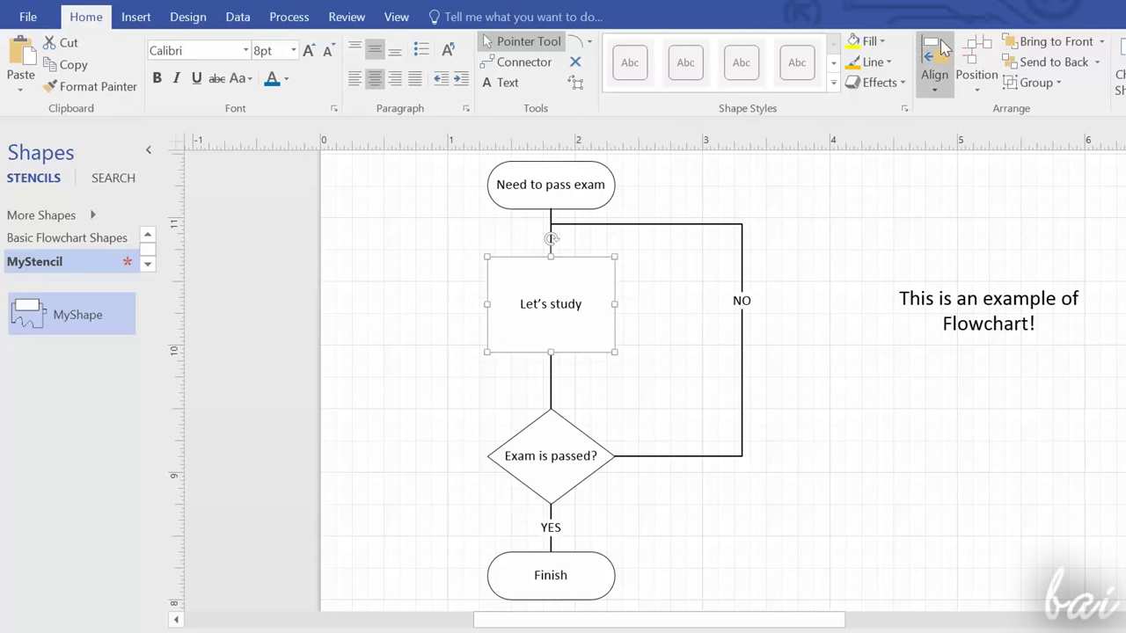
# Step: Give the Let's study box a fill and a red outline
pyautogui.click(873, 43)
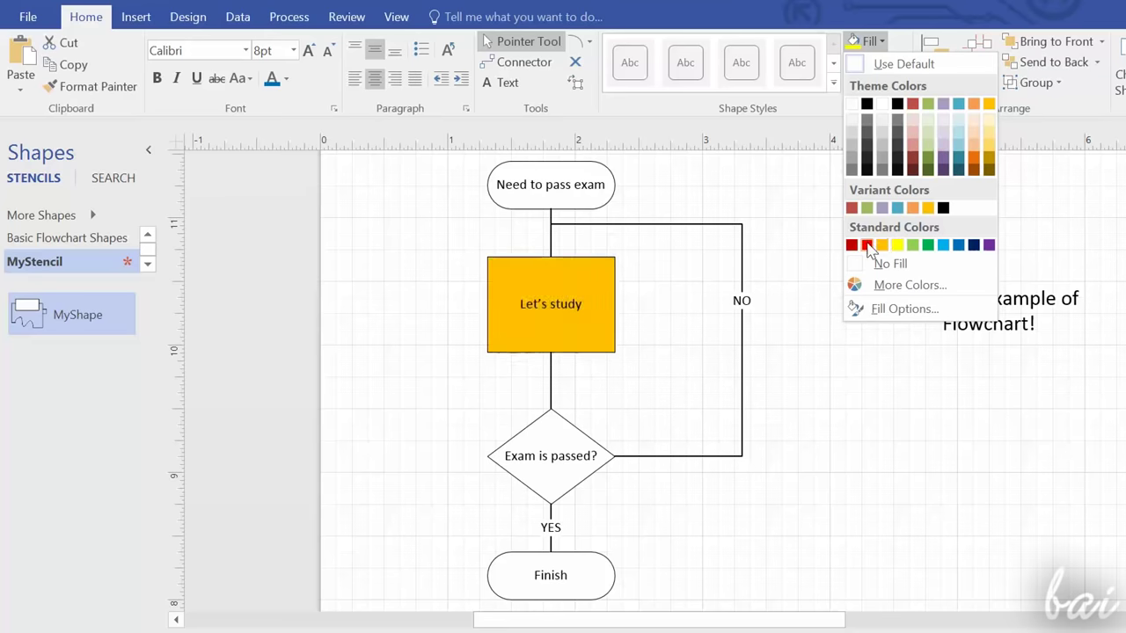
pyautogui.click(912, 208)
pyautogui.click(873, 61)
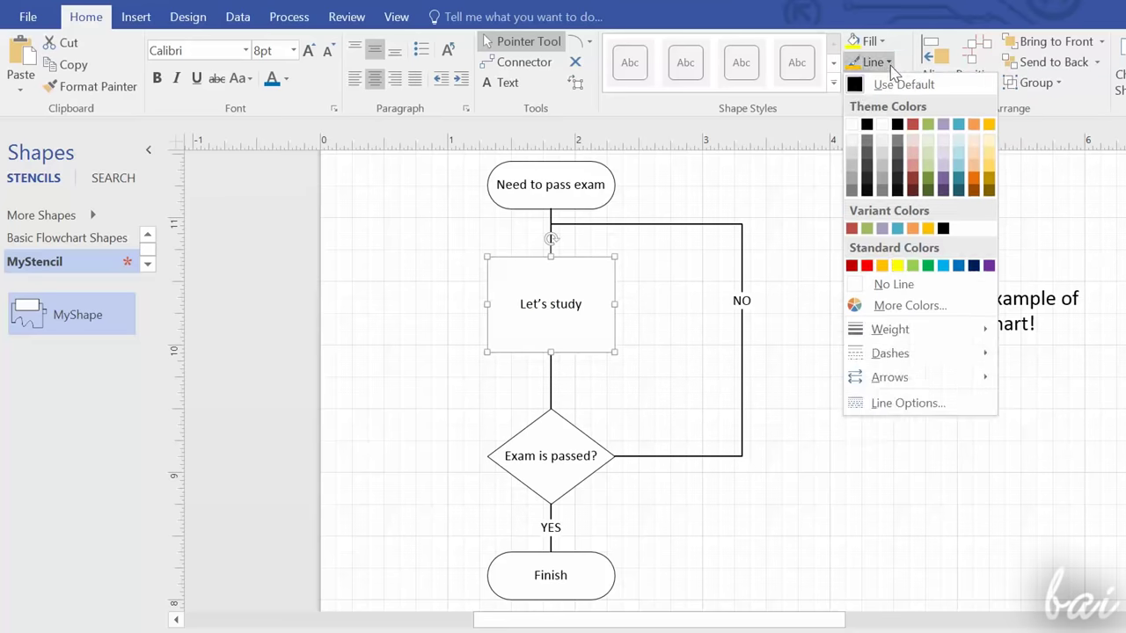
pyautogui.click(866, 265)
pyautogui.moveTo(890, 329)
pyautogui.moveTo(965, 357)
pyautogui.click(1082, 497)
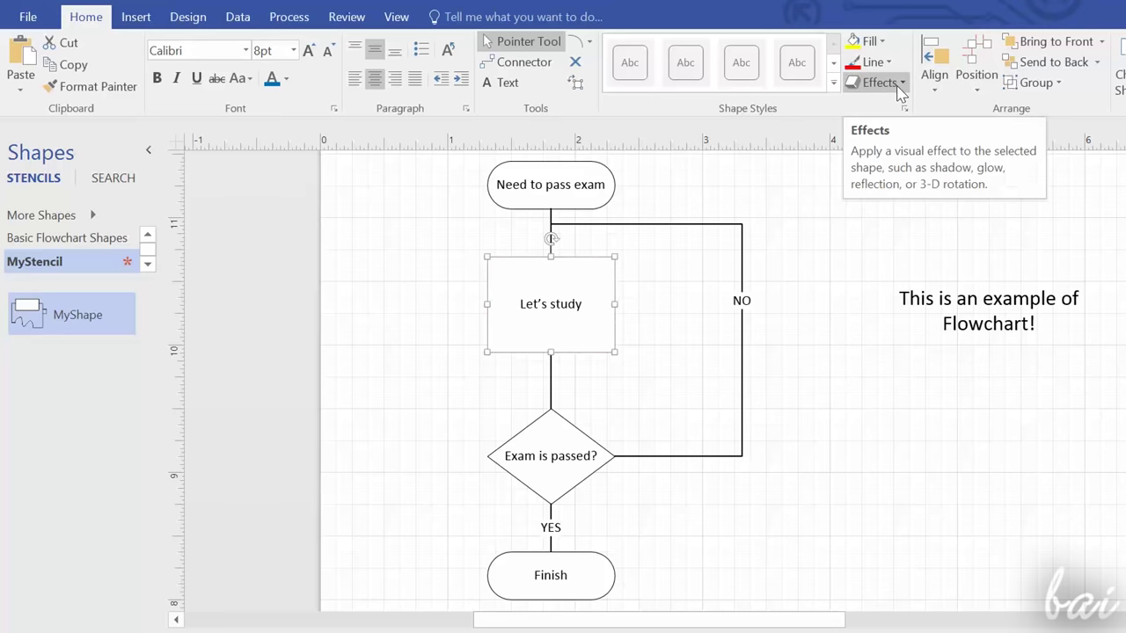
# Step: Apply the first outer drop-shadow preset to the Let's study box
pyautogui.click(900, 86)
pyautogui.moveTo(907, 127)
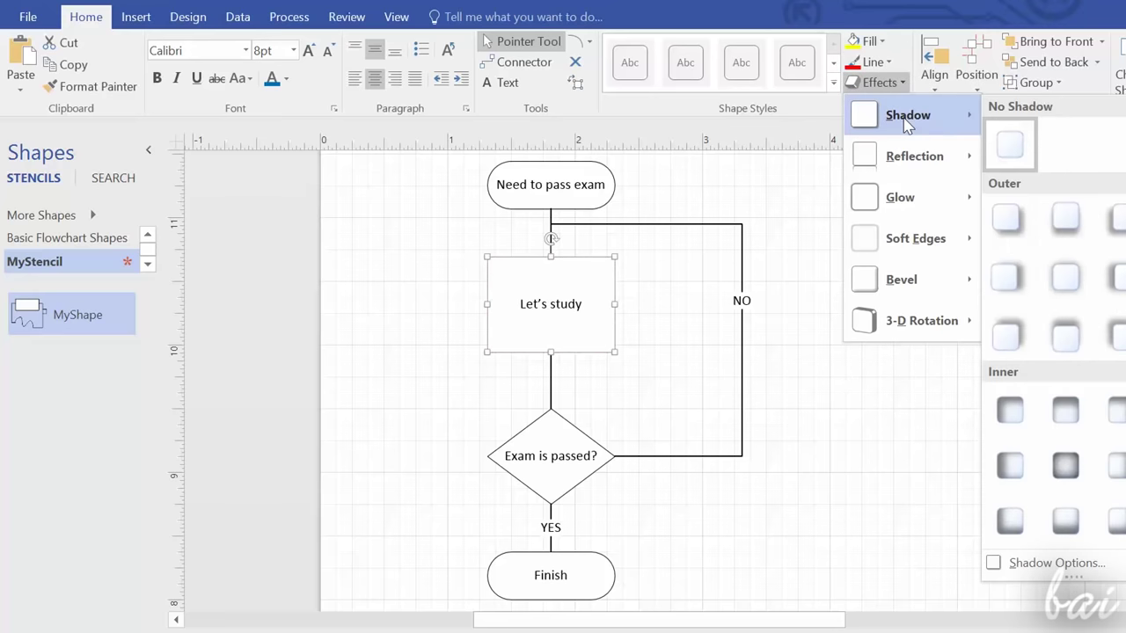
pyautogui.click(999, 240)
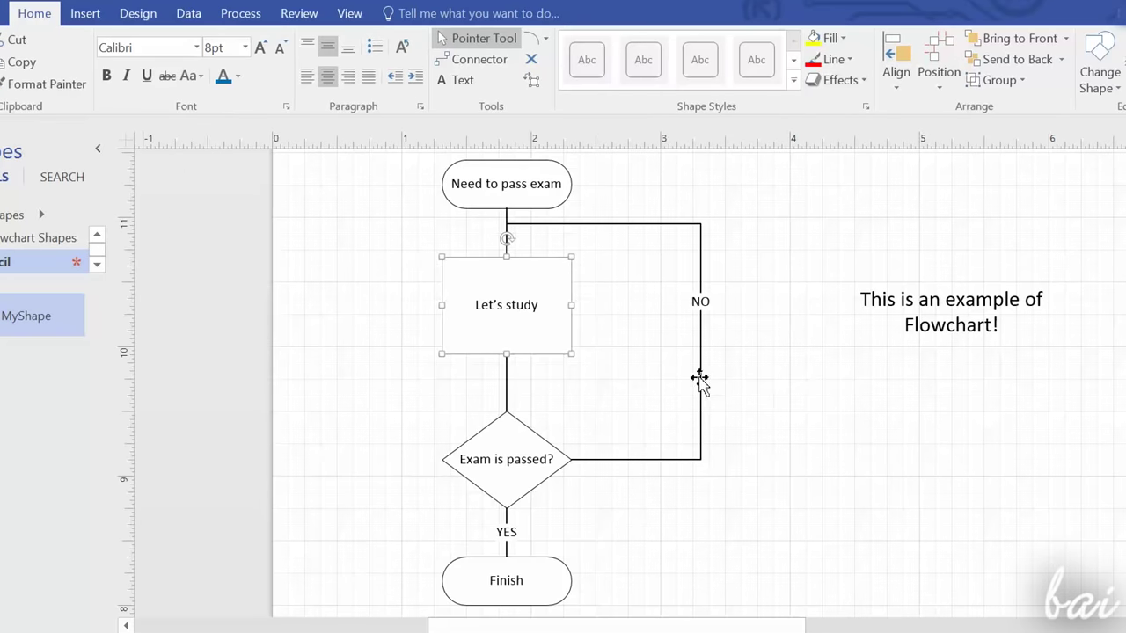
# Step: Style the NO connector's line and give it an outer shadow
pyautogui.click(741, 380)
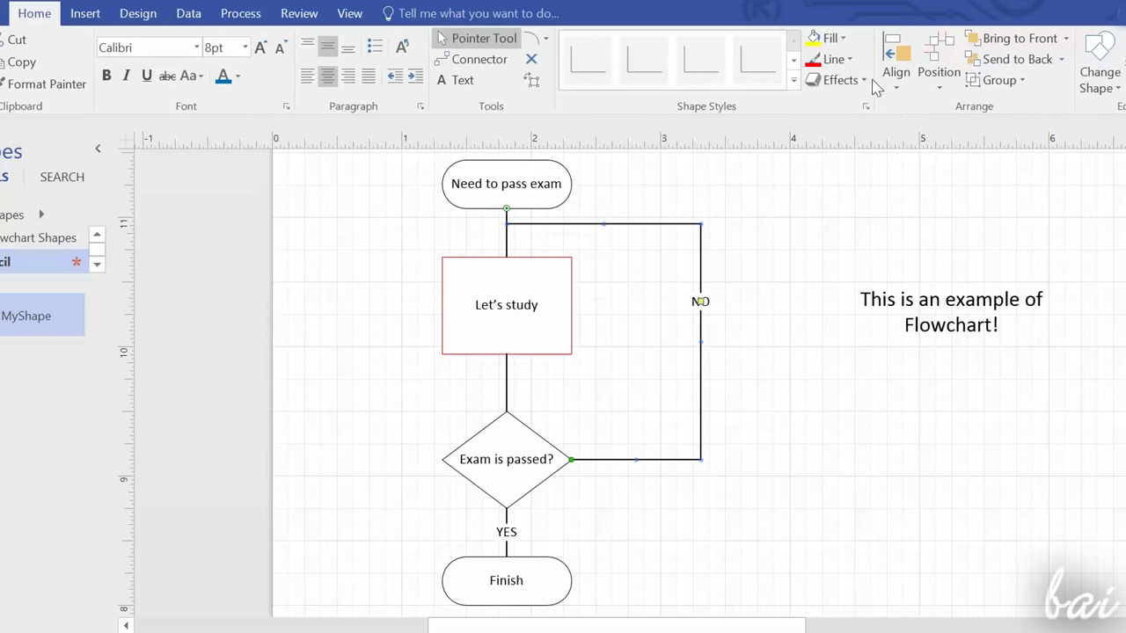
pyautogui.click(853, 61)
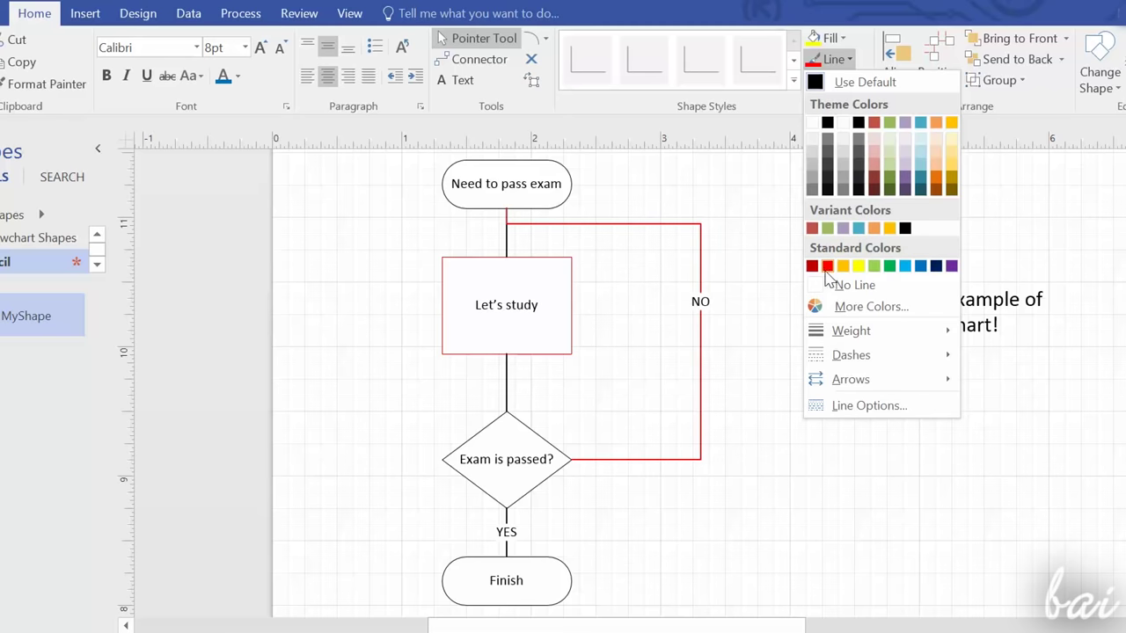
pyautogui.moveTo(866, 380)
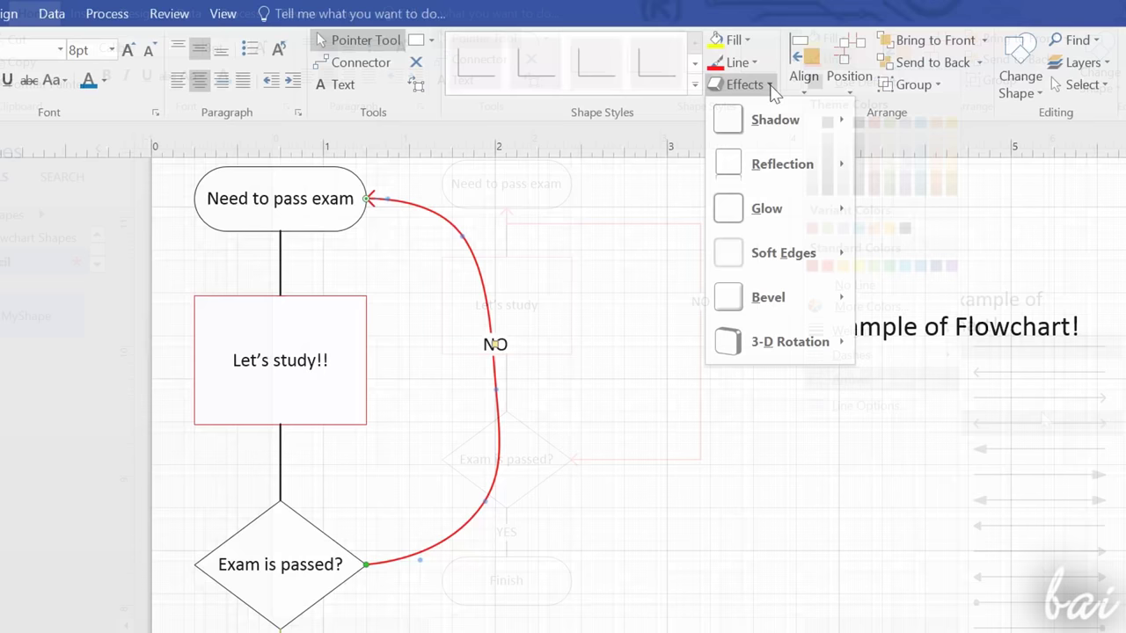
pyautogui.moveTo(806, 124)
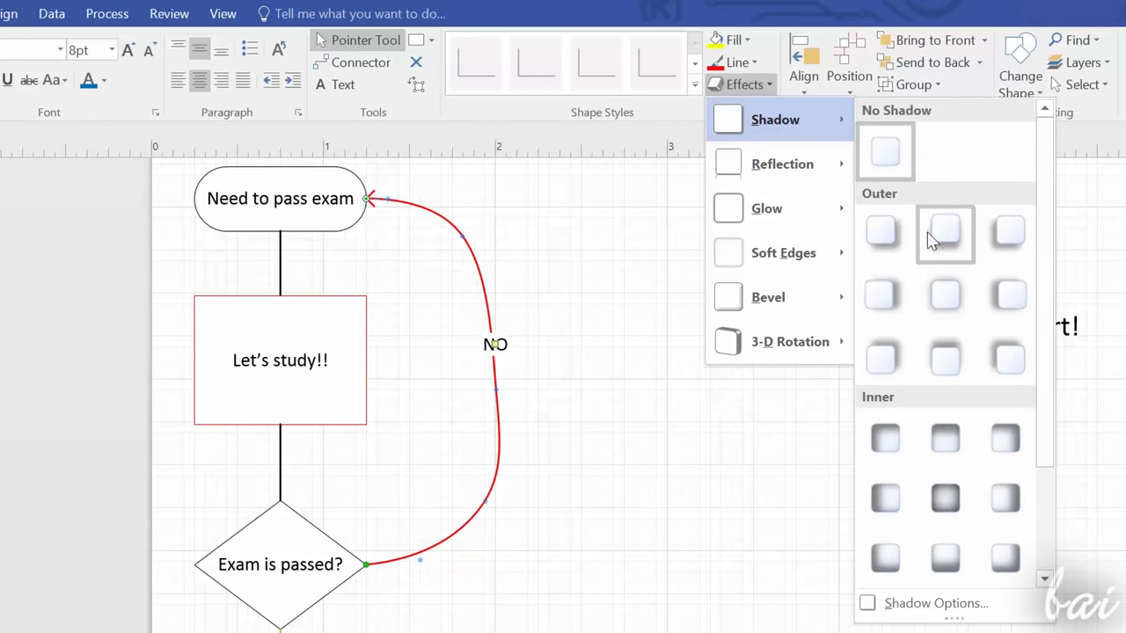
pyautogui.click(897, 235)
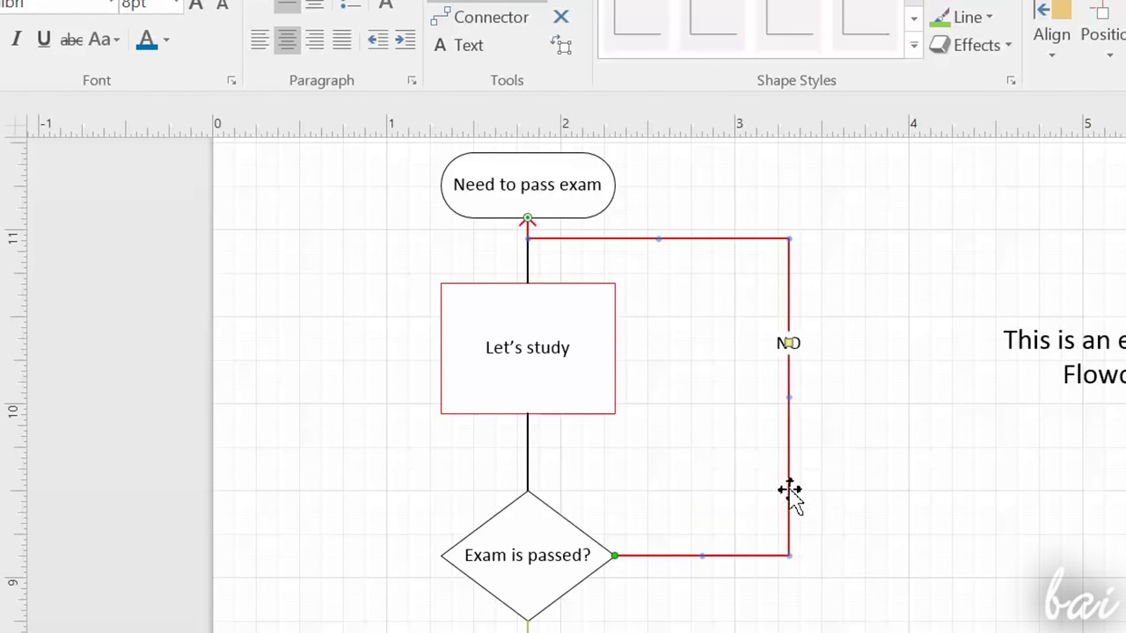
# Step: Turn the NO connector into a curved connector and reshape its loop upward
pyautogui.rightClick(789, 475)
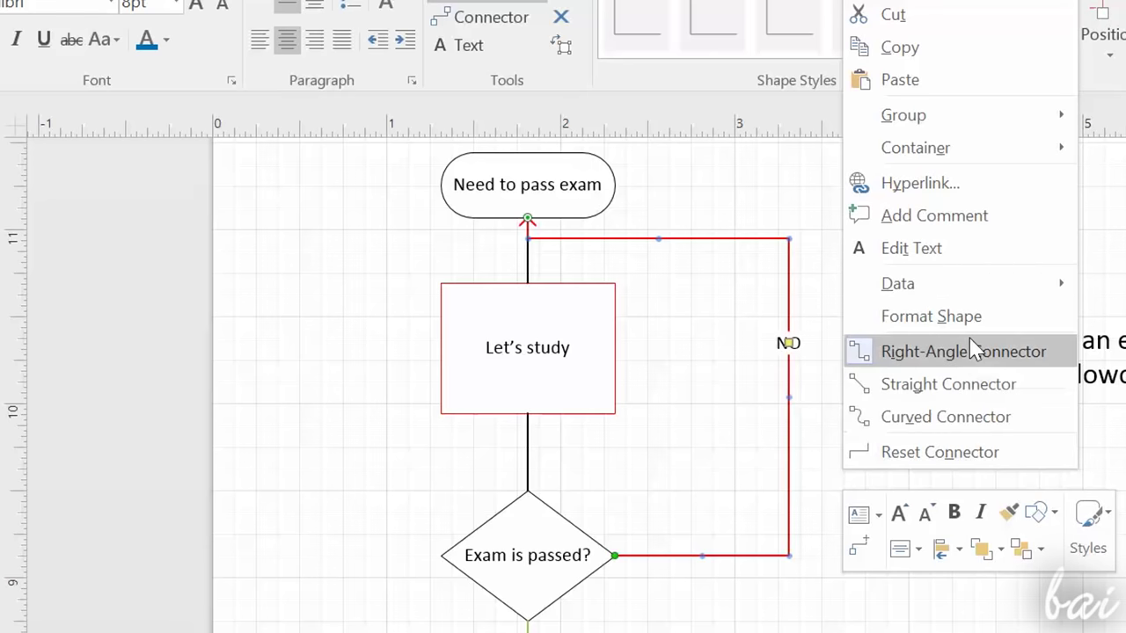
pyautogui.click(1017, 391)
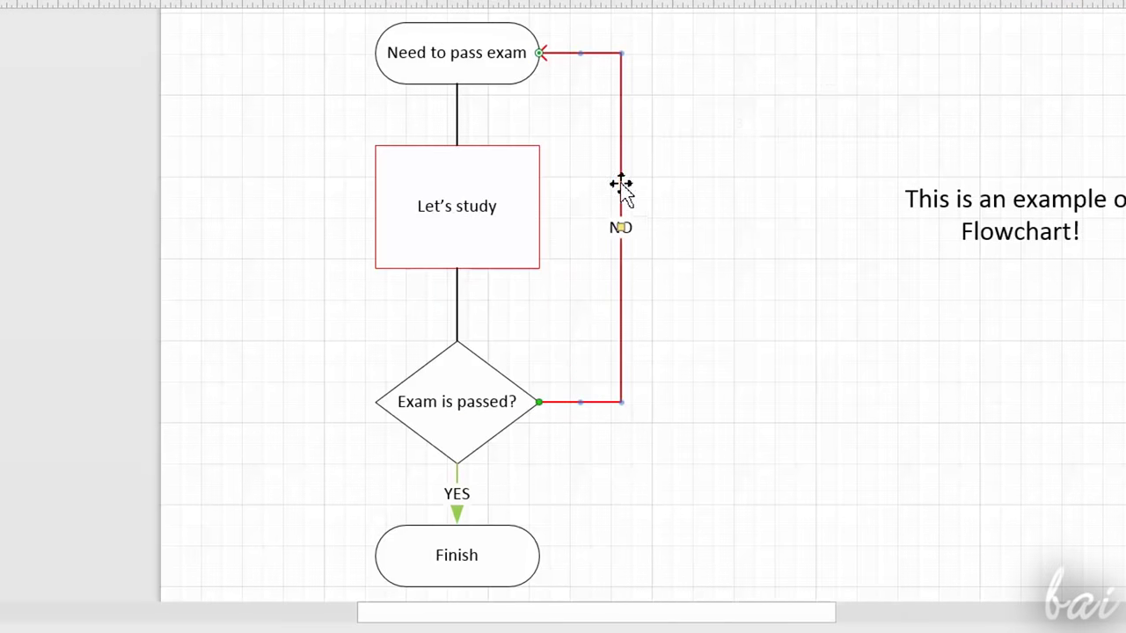
pyautogui.rightClick(623, 186)
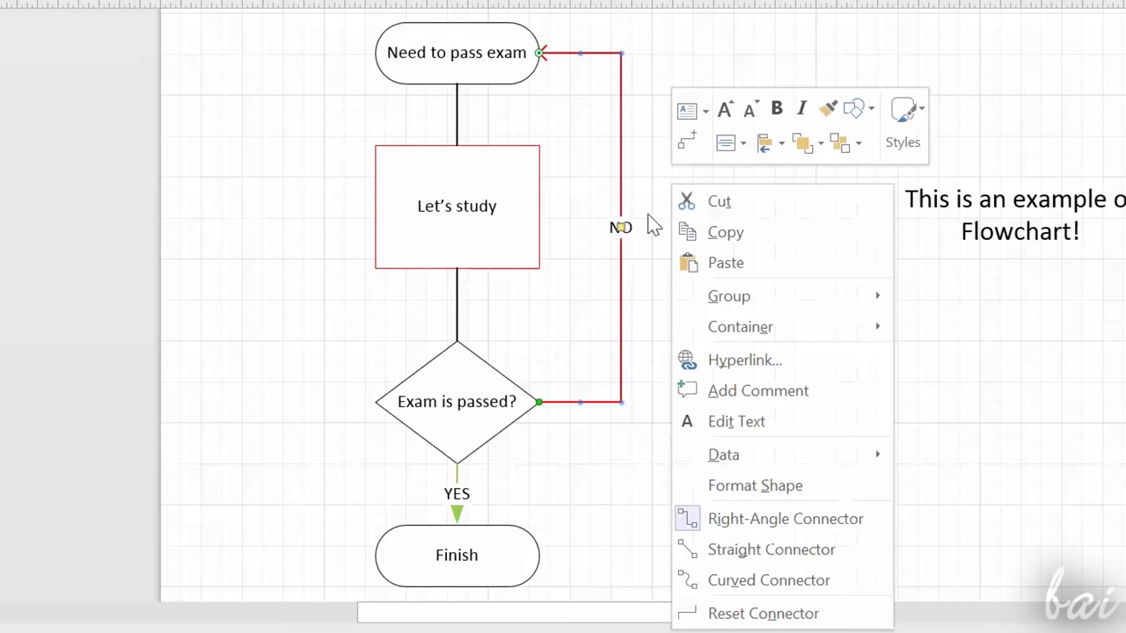
pyautogui.click(790, 584)
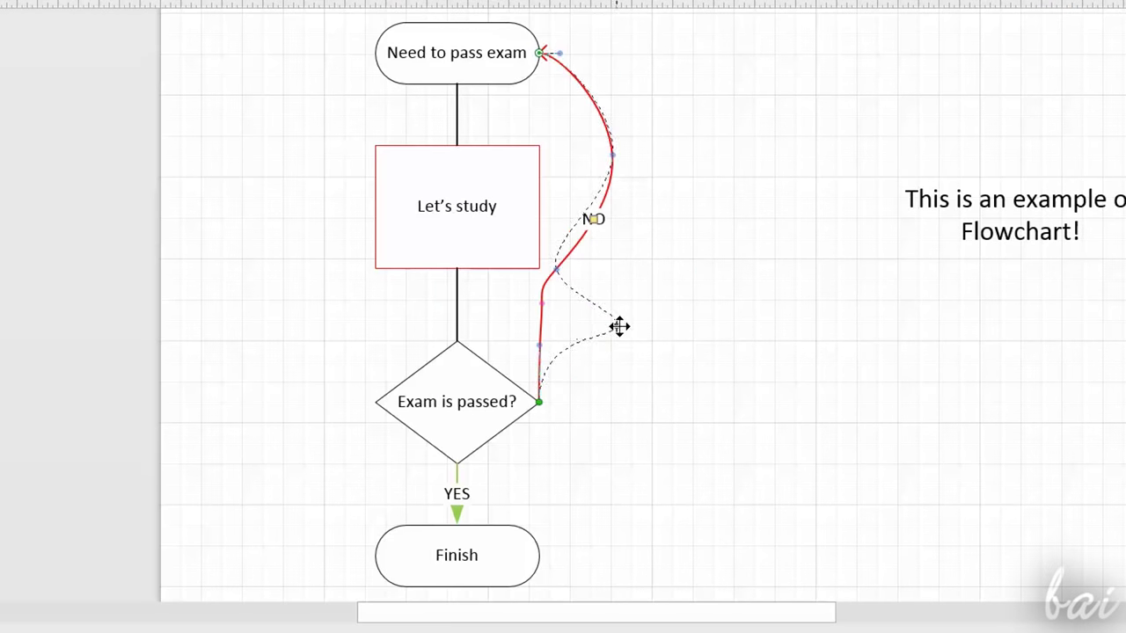
pyautogui.moveTo(620, 326); pyautogui.dragTo(638, 241)
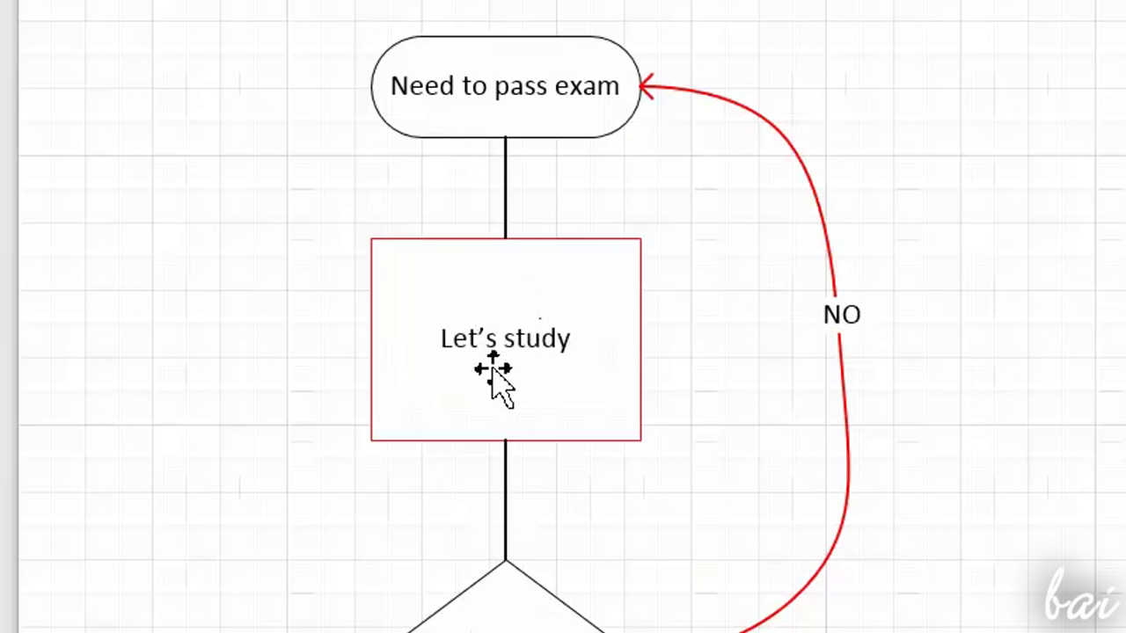
# Step: Append '!!' to the Let's study label
pyautogui.click(492, 368)
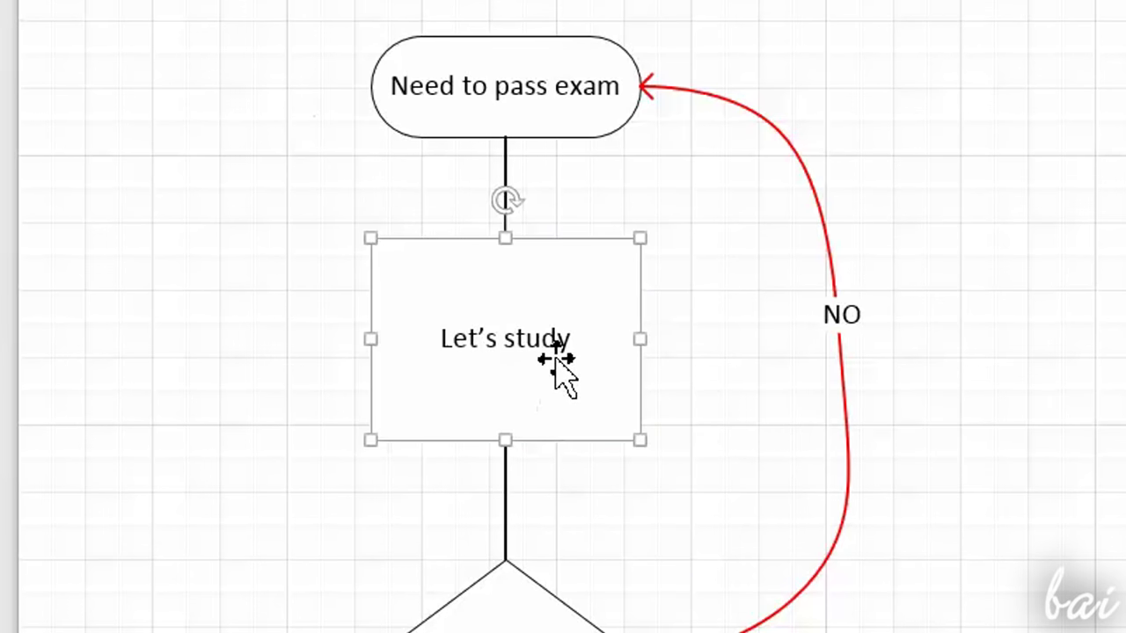
pyautogui.doubleClick(558, 363)
pyautogui.click(597, 344)
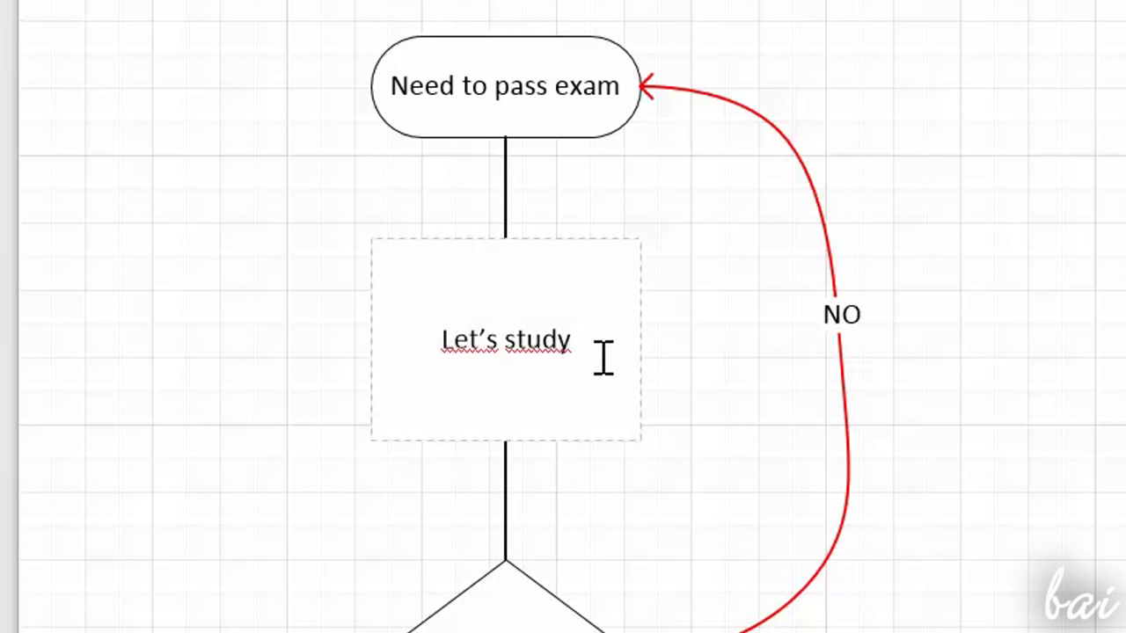
pyautogui.write('!!')
pyautogui.press('Escape')
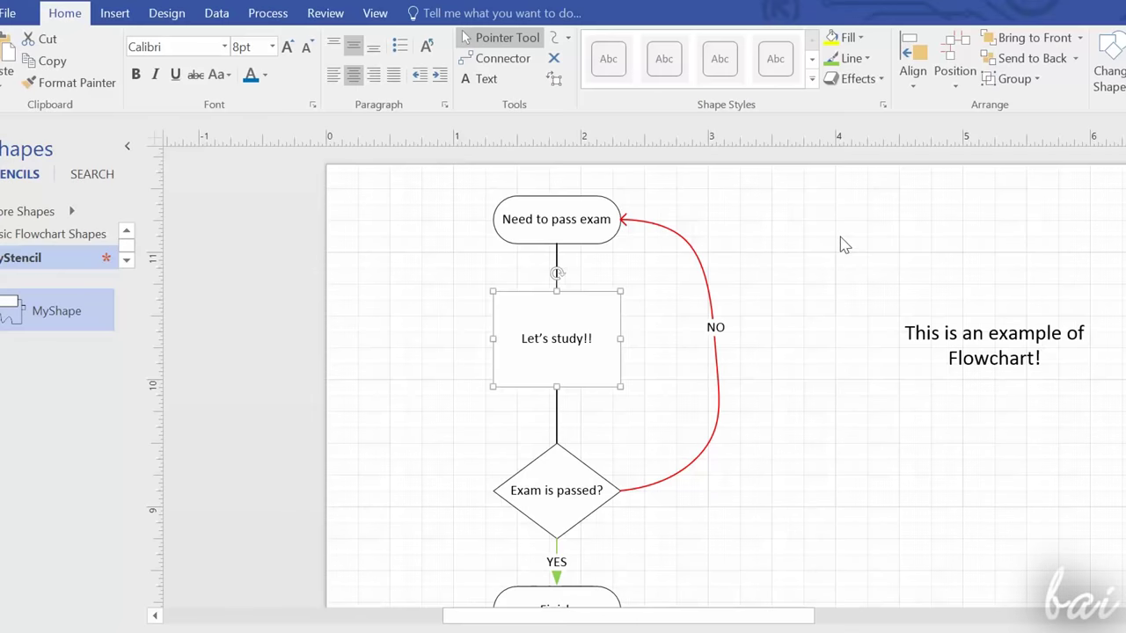
# Step: Shift the Let's study!! text block to the left with the Text Block tool
pyautogui.click(556, 79)
pyautogui.click(576, 348)
pyautogui.moveTo(573, 352); pyautogui.dragTo(429, 284)
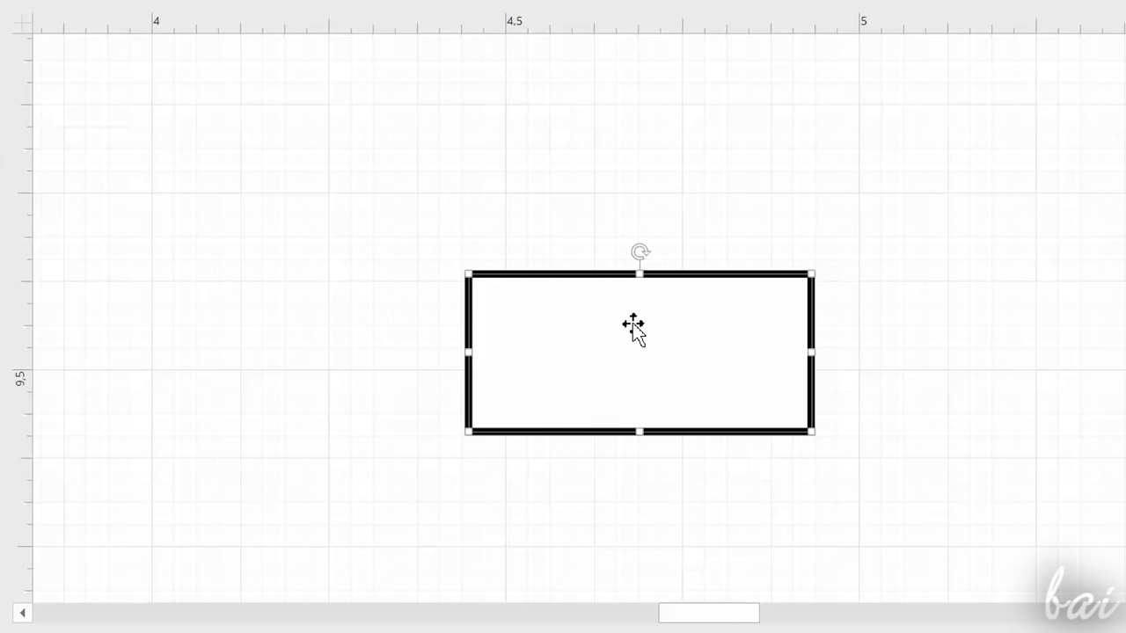
# Step: Undo the Let's study!! box move, then draw and resize a new rectangle
pyautogui.rightClick(641, 333)
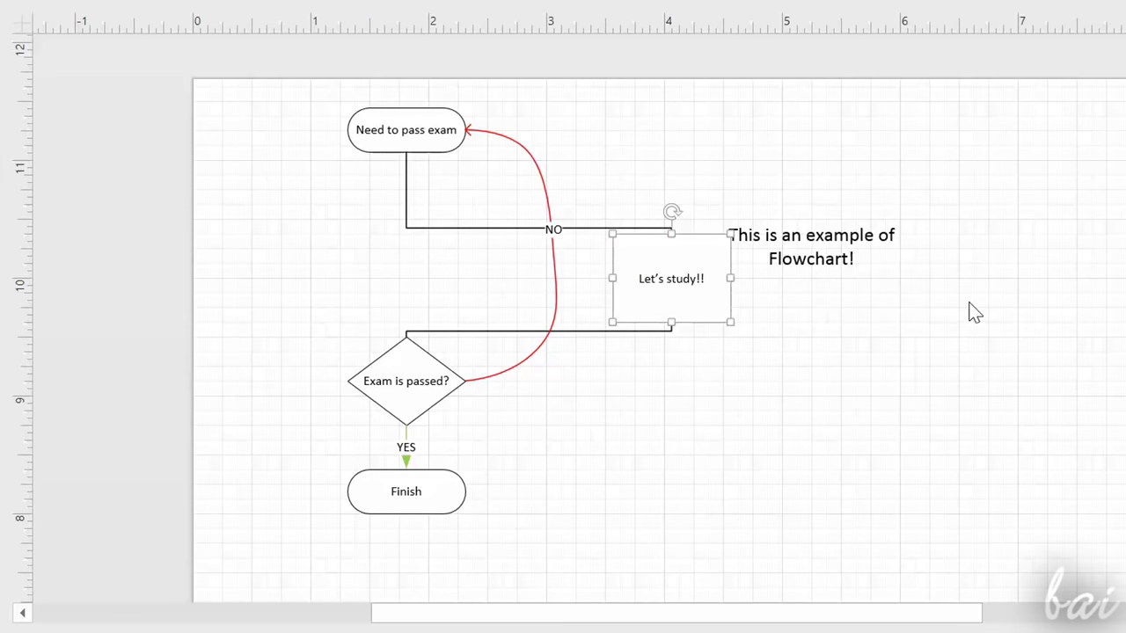
pyautogui.hotkey('ctrl', 'z')
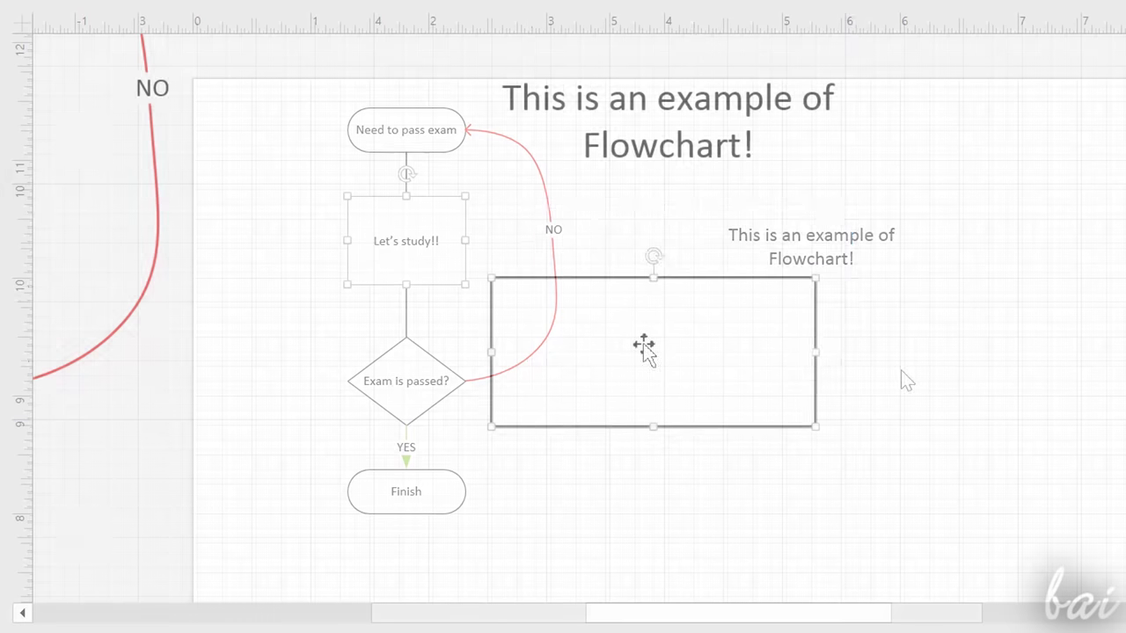
pyautogui.moveTo(646, 344); pyautogui.dragTo(617, 318)
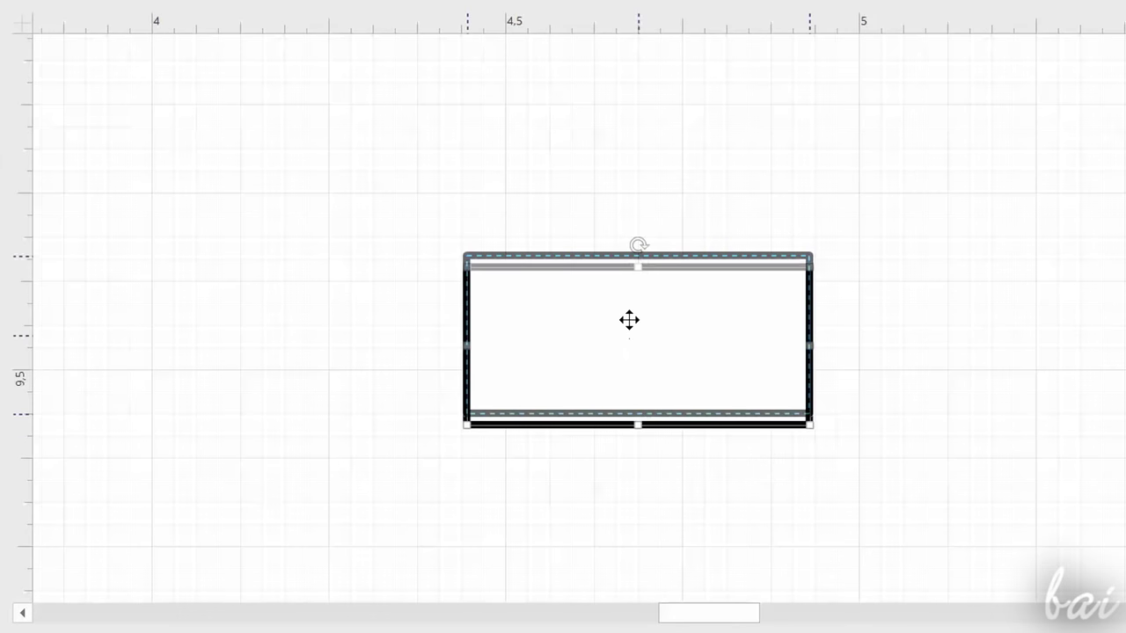
pyautogui.moveTo(628, 319); pyautogui.dragTo(630, 443)
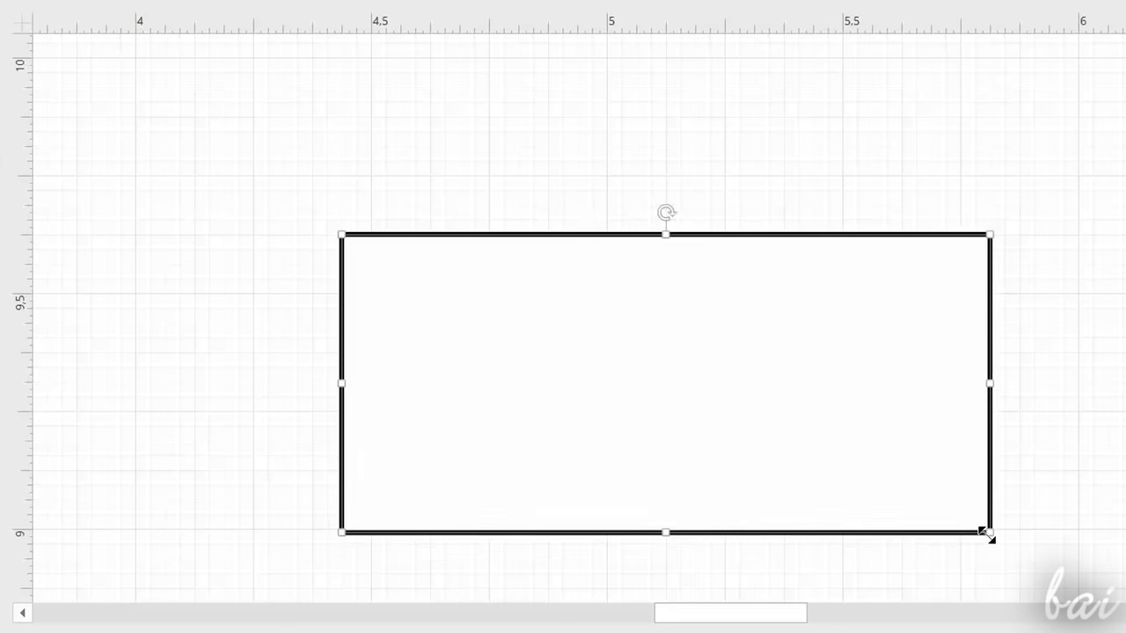
pyautogui.moveTo(987, 533); pyautogui.dragTo(571, 339)
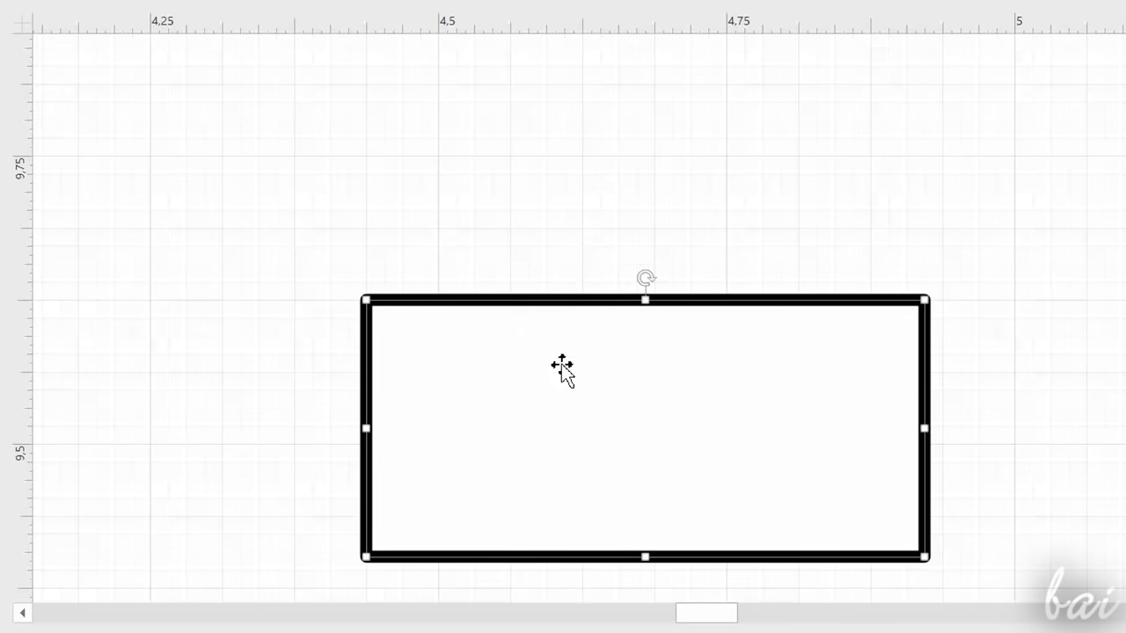
# Step: Move the rectangle up and left, then open the Snap & Glue settings
pyautogui.scroll(-1, 576, 356)
pyautogui.moveTo(588, 344); pyautogui.dragTo(739, 211)
pyautogui.moveTo(738, 211); pyautogui.dragTo(676, 205)
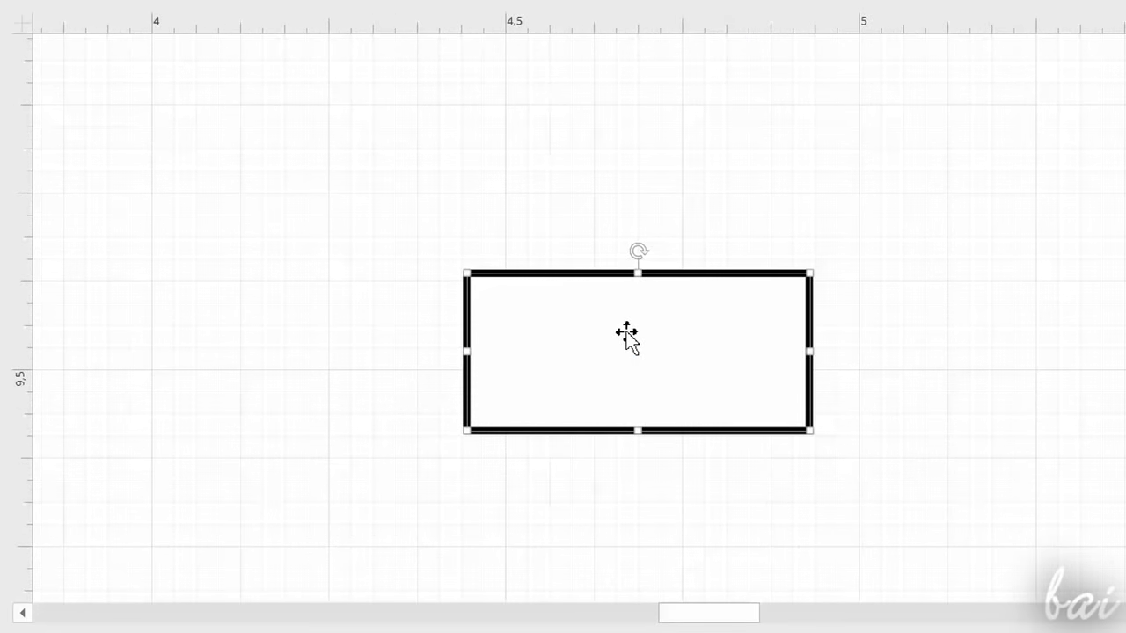
pyautogui.moveTo(626, 334); pyautogui.dragTo(641, 187)
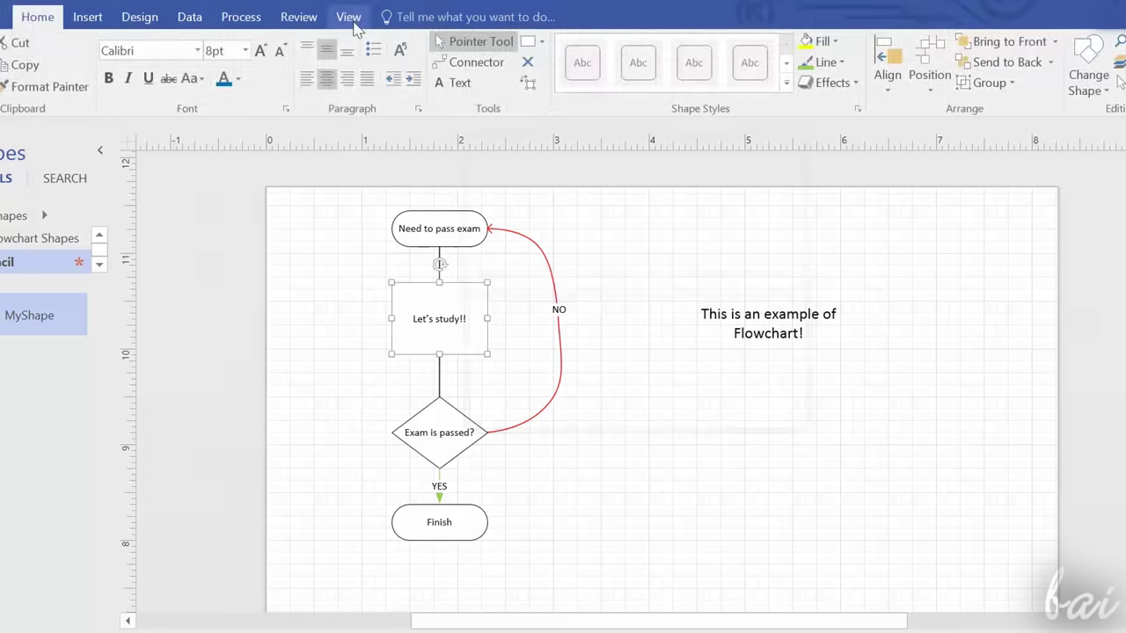
pyautogui.click(350, 17)
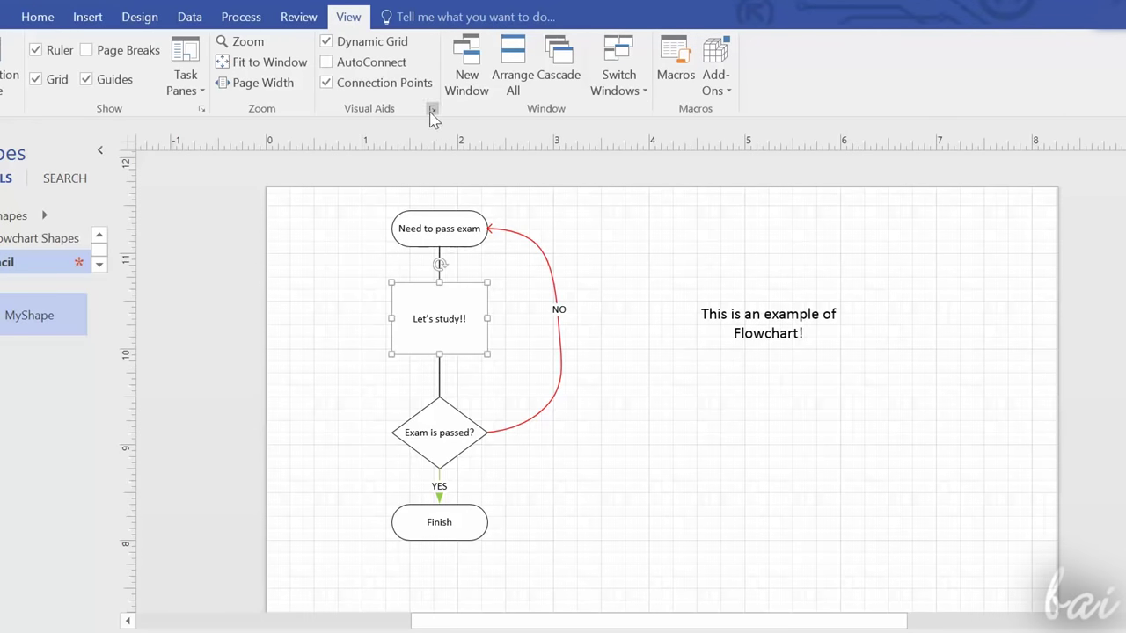
pyautogui.click(434, 115)
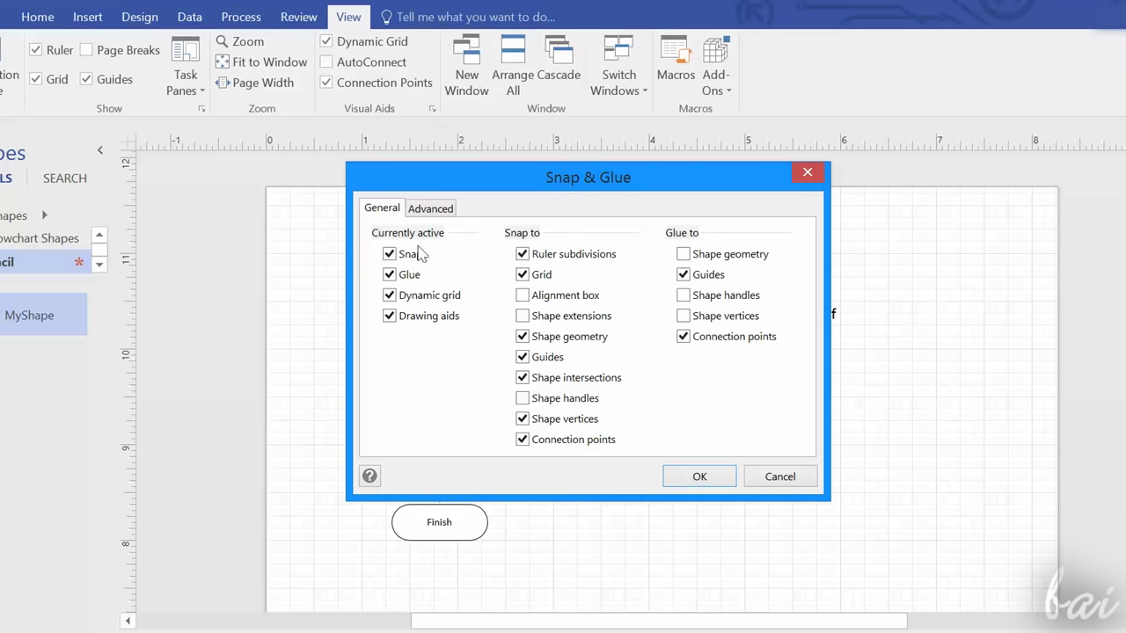
# Step: Insert the lightning photo foto_cieli_011.jpg below the flowchart and shrink it
pyautogui.click(699, 475)
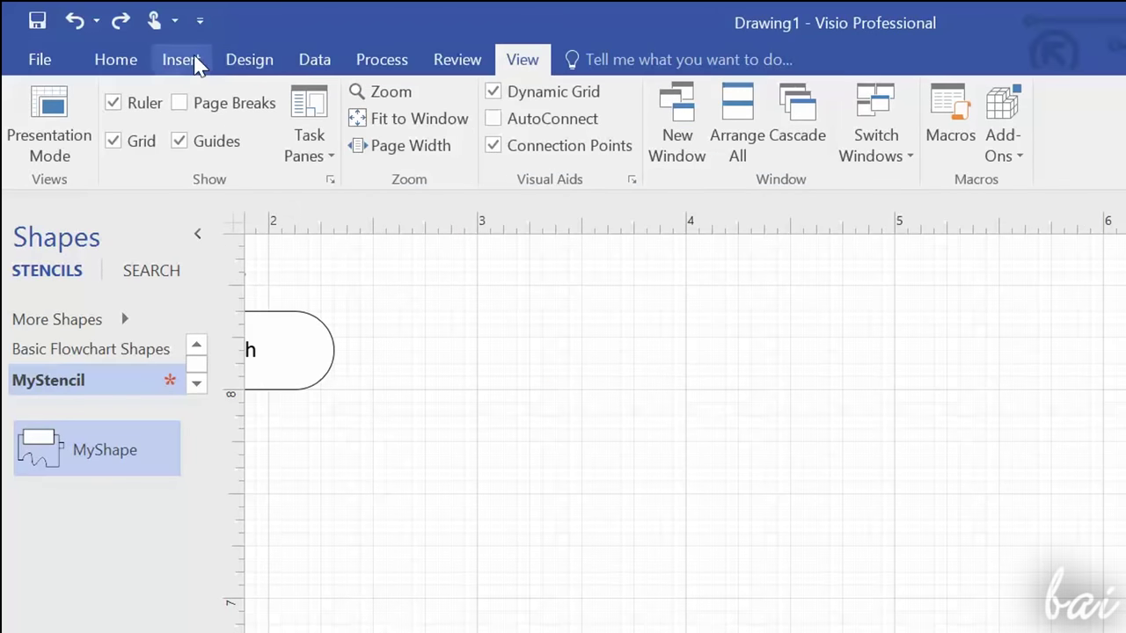
pyautogui.click(181, 60)
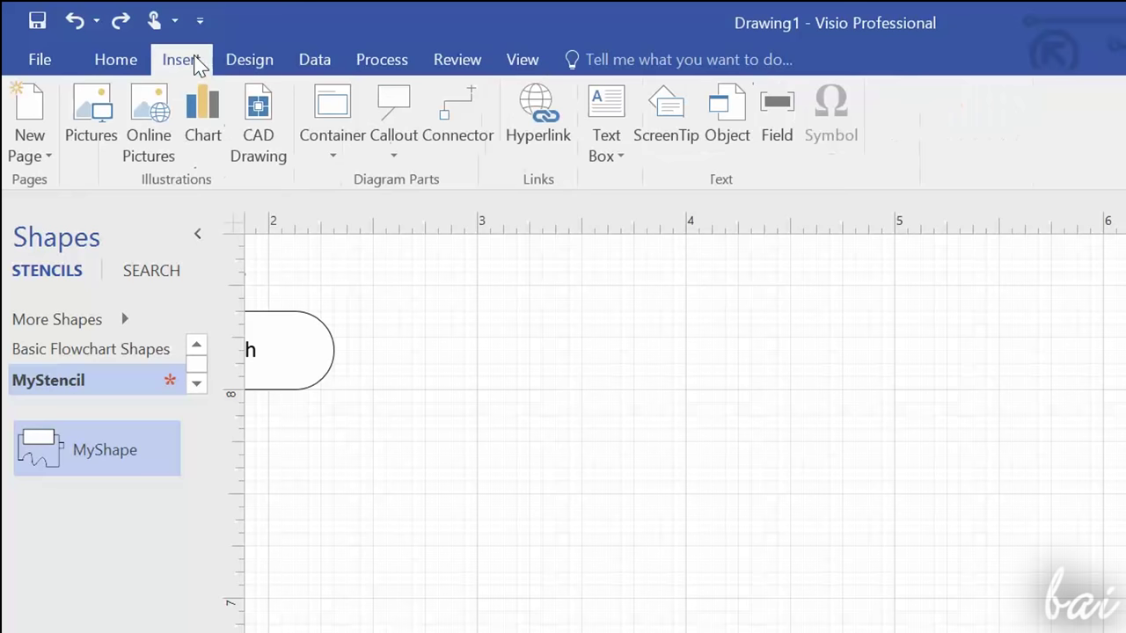
pyautogui.click(115, 121)
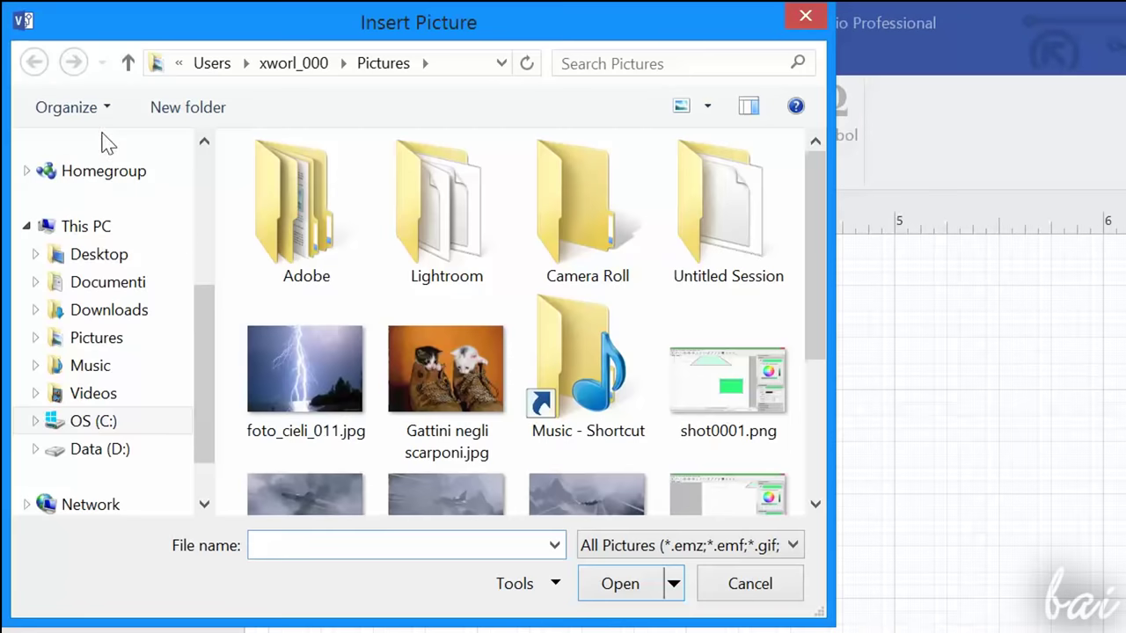
pyautogui.click(308, 387)
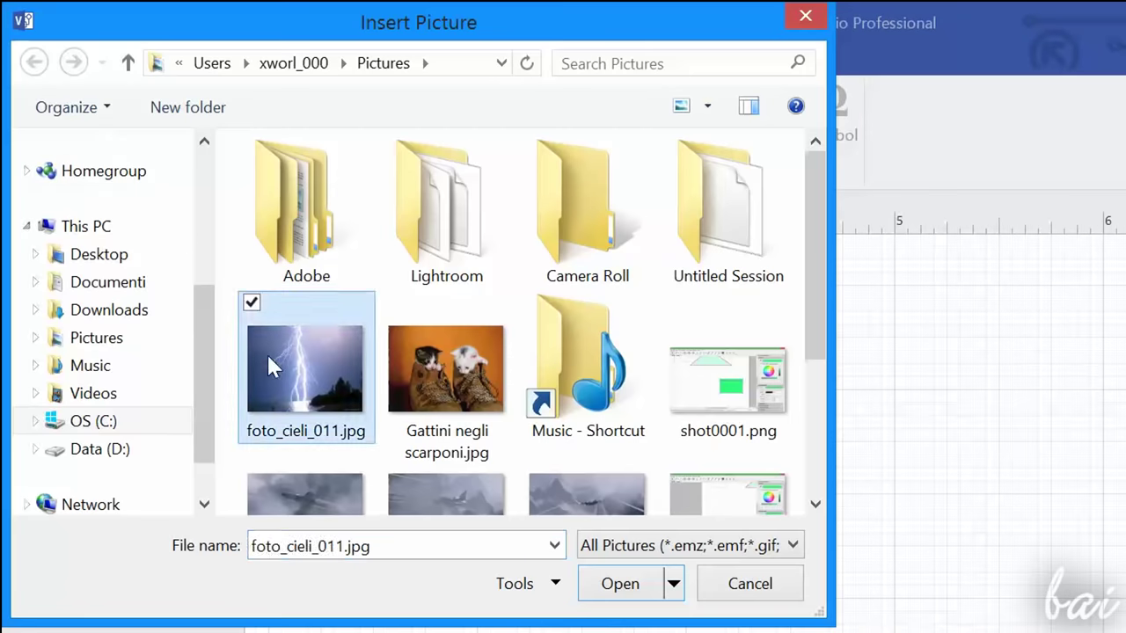
pyautogui.click(620, 583)
pyautogui.scroll(-5, 476, 372)
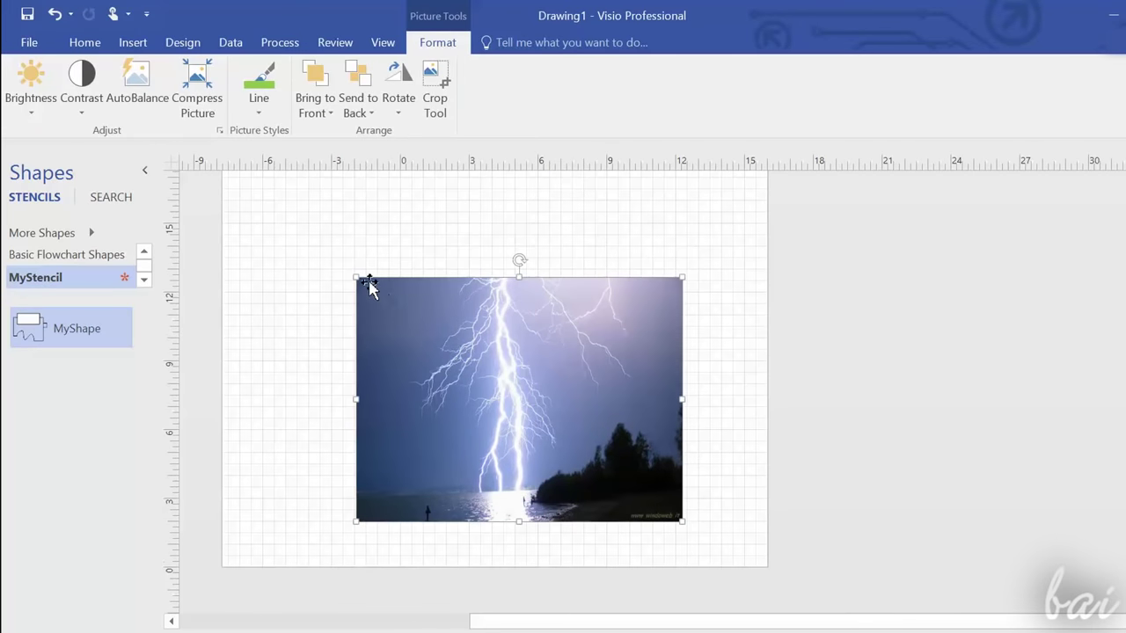
pyautogui.moveTo(368, 279); pyautogui.dragTo(562, 436)
pyautogui.scroll(3, 563, 437)
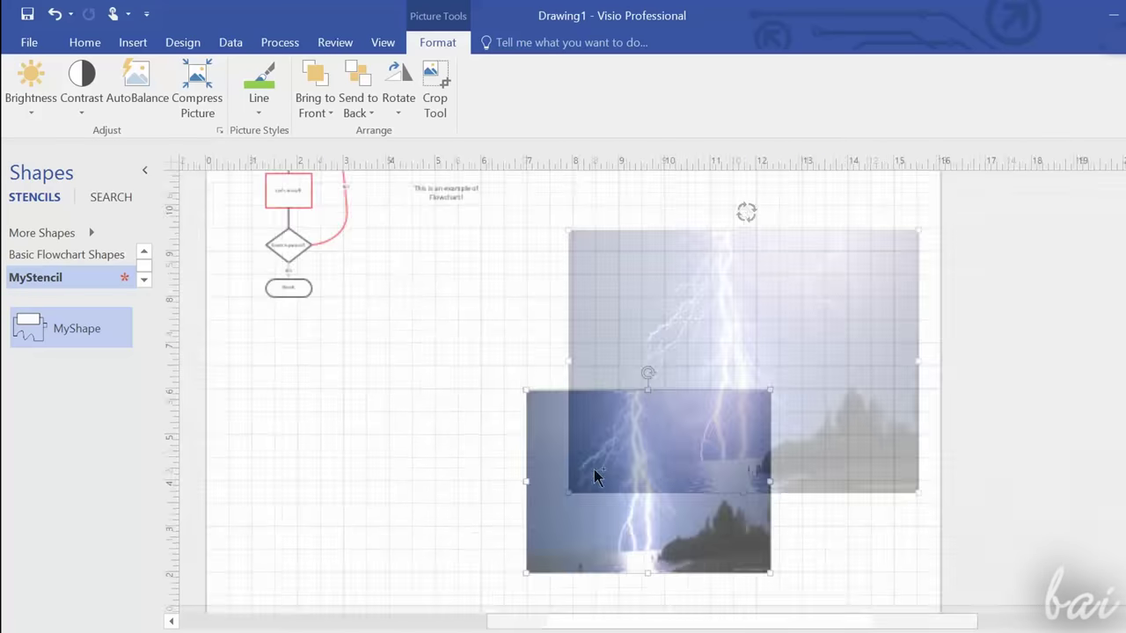
# Step: Preview brightness and contrast levels, then give the photo a red 4½ pt outline
pyautogui.click(24, 109)
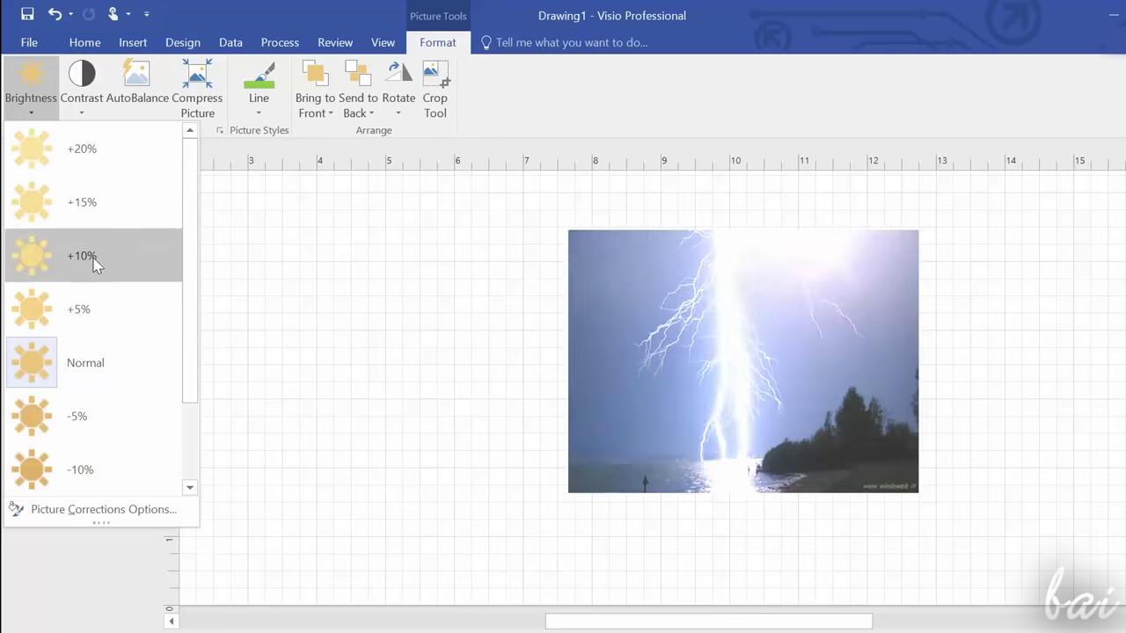
pyautogui.click(81, 101)
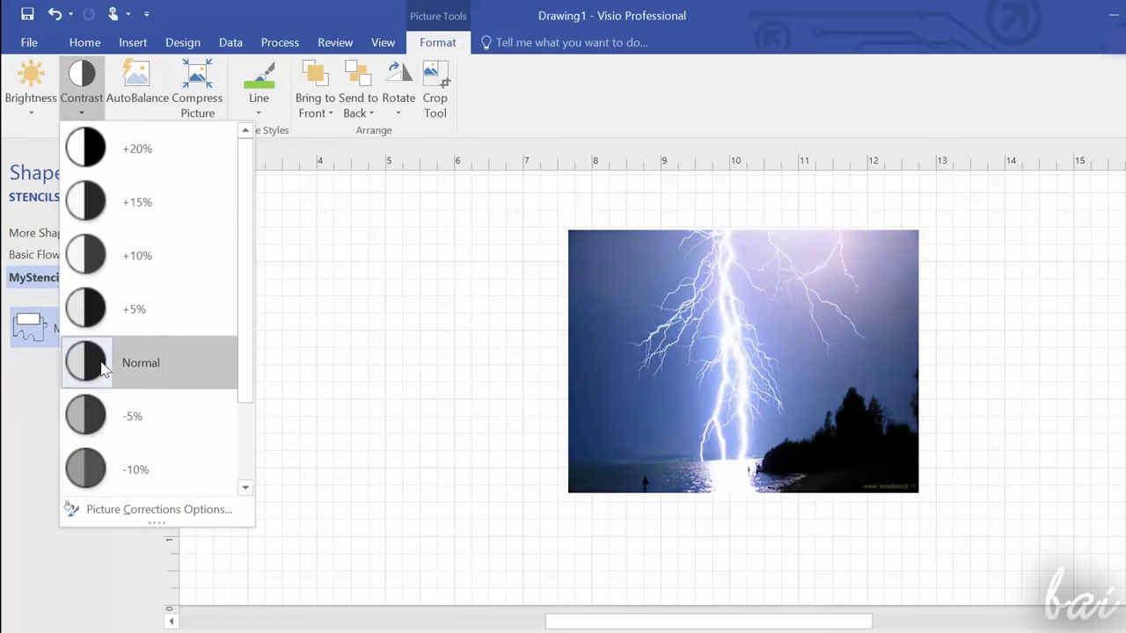
pyautogui.click(259, 88)
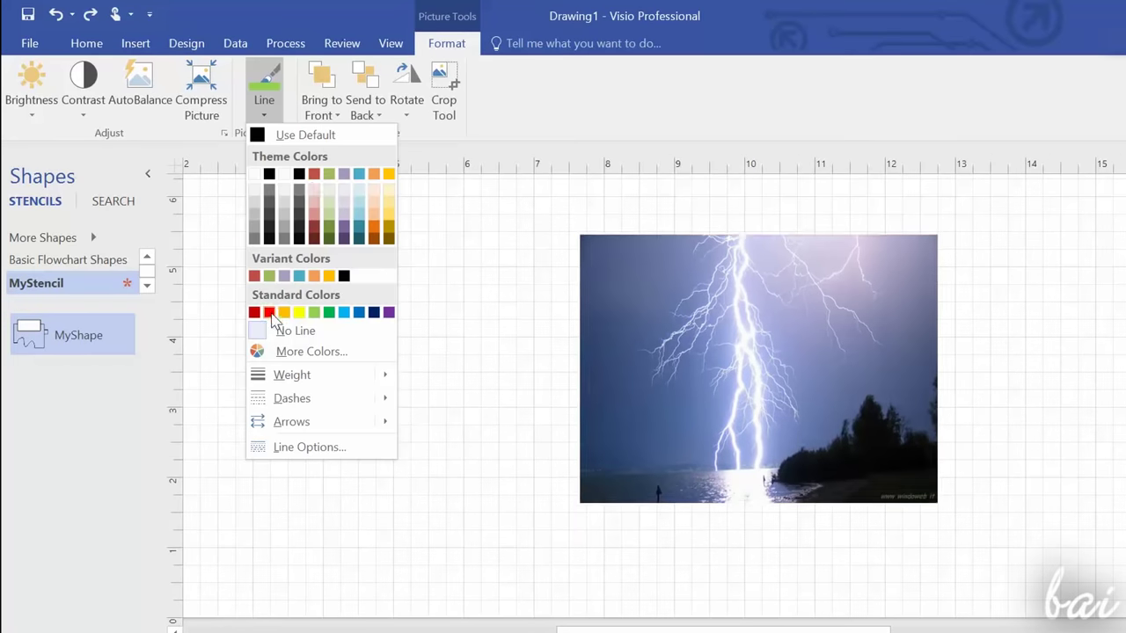
pyautogui.moveTo(308, 376)
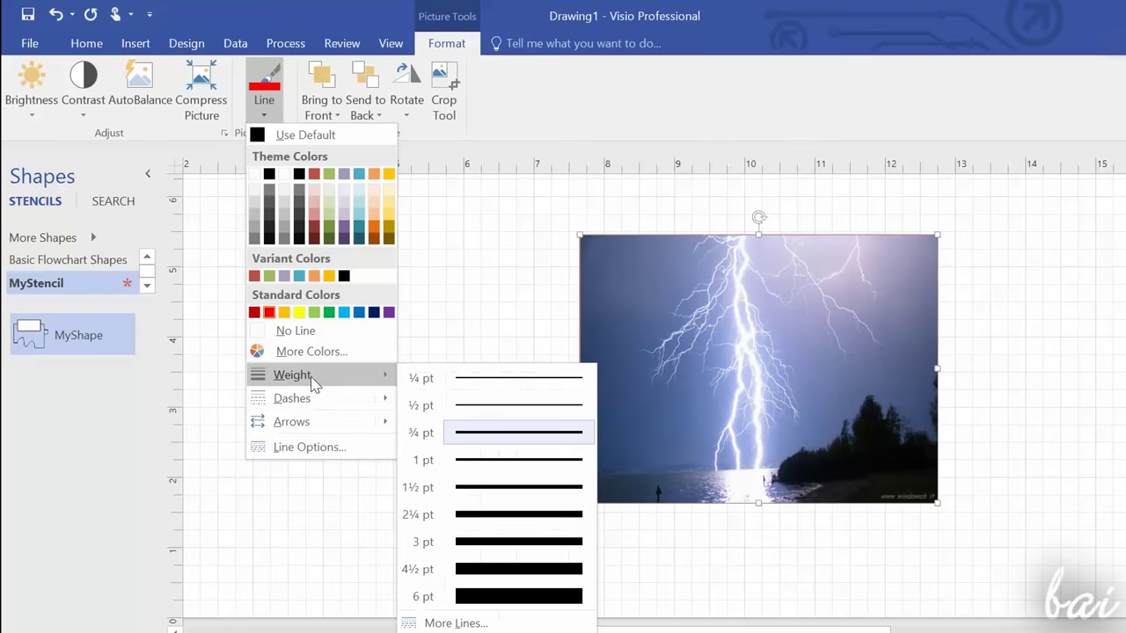
pyautogui.click(484, 569)
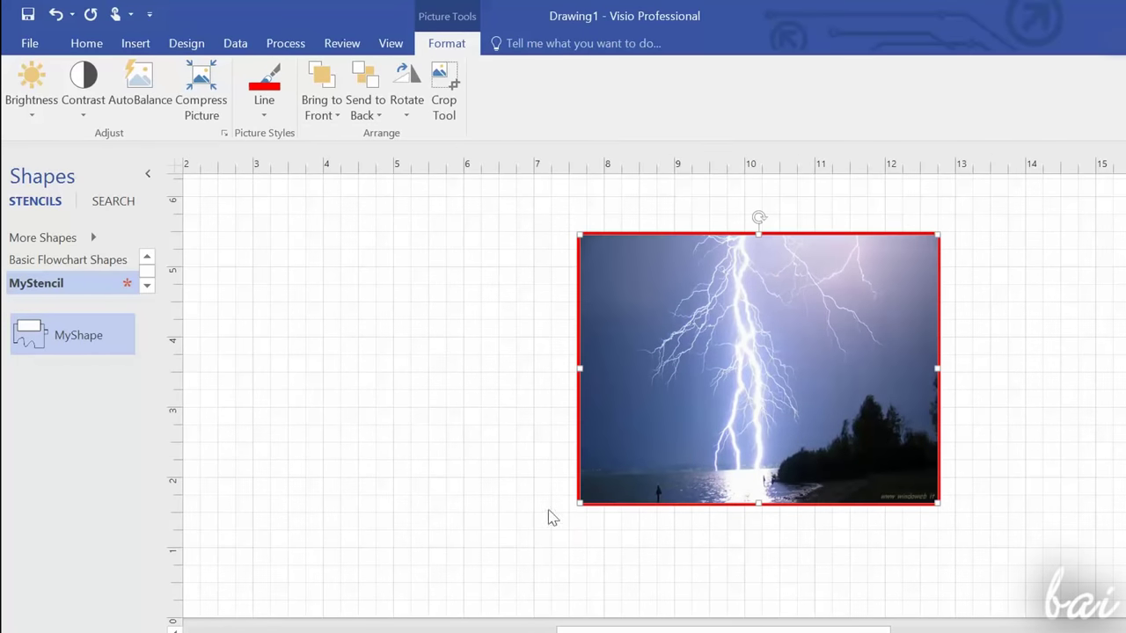
# Step: Crop the photo in from its top-left and bottom-right corners
pyautogui.click(443, 96)
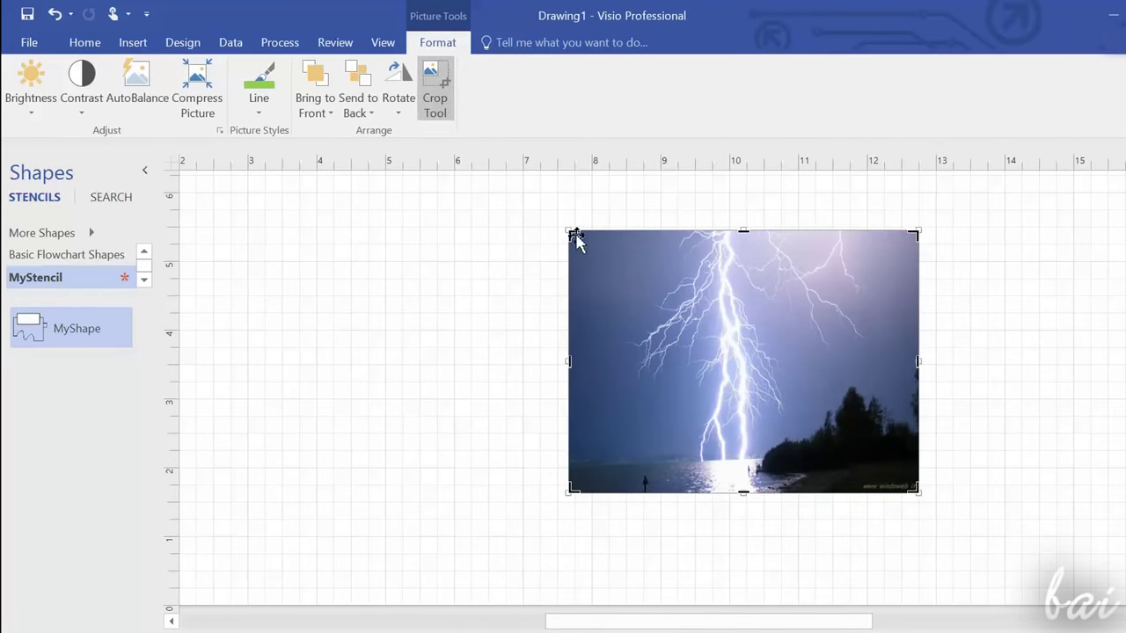
pyautogui.moveTo(581, 252); pyautogui.dragTo(708, 368)
pyautogui.moveTo(914, 489); pyautogui.dragTo(871, 532)
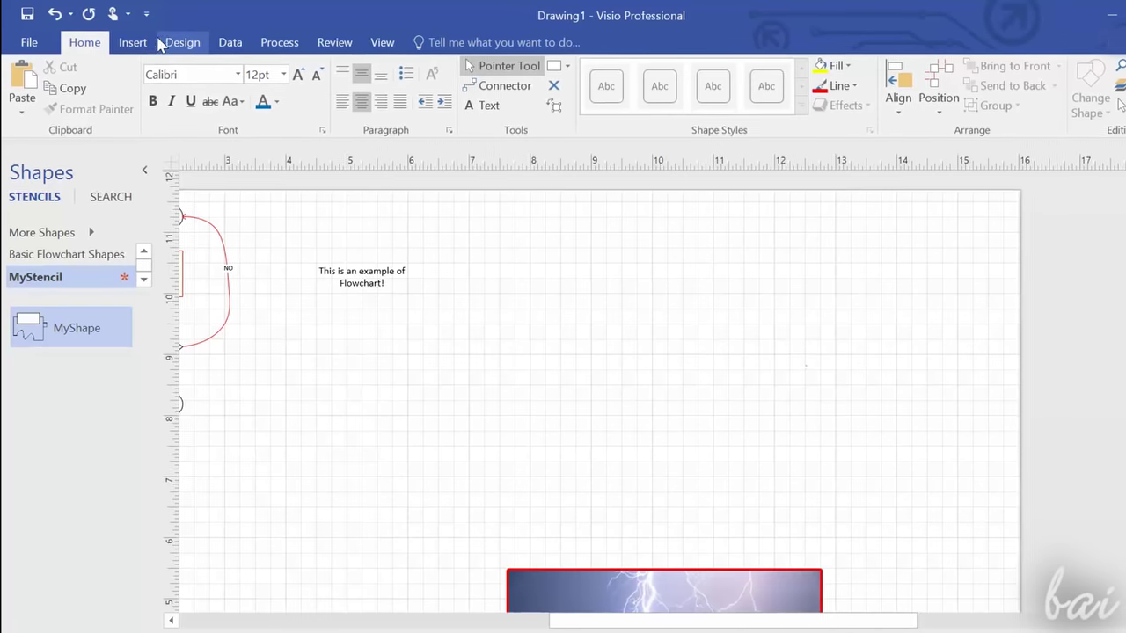
# Step: Insert a column chart of Vitto, Benzina and Hotel and show its addable chart elements
pyautogui.click(140, 42)
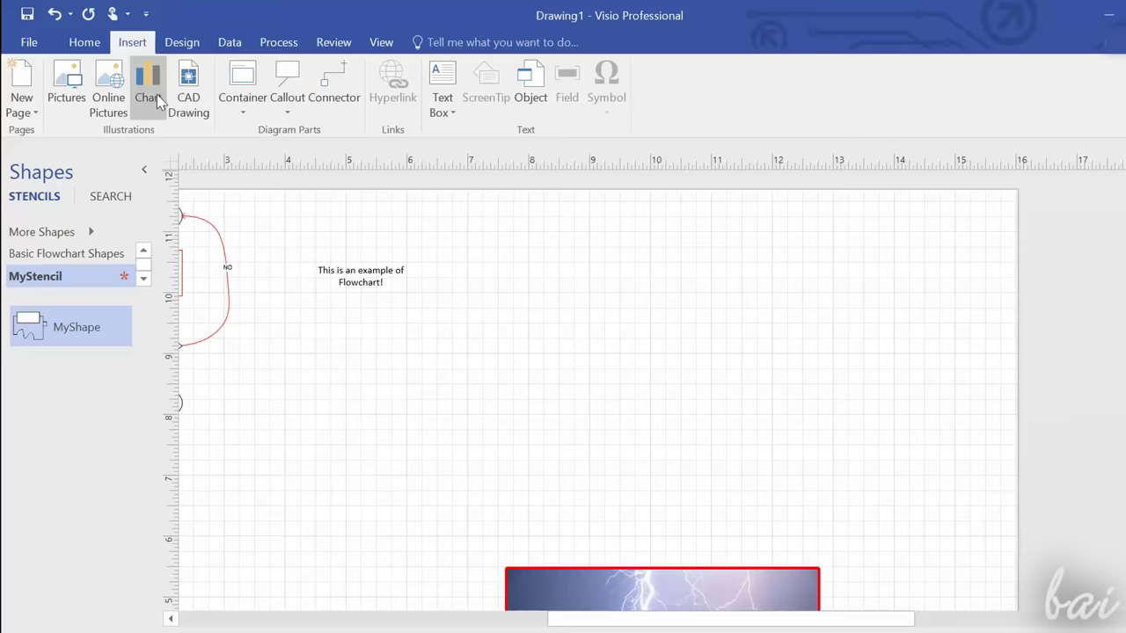
pyautogui.click(160, 111)
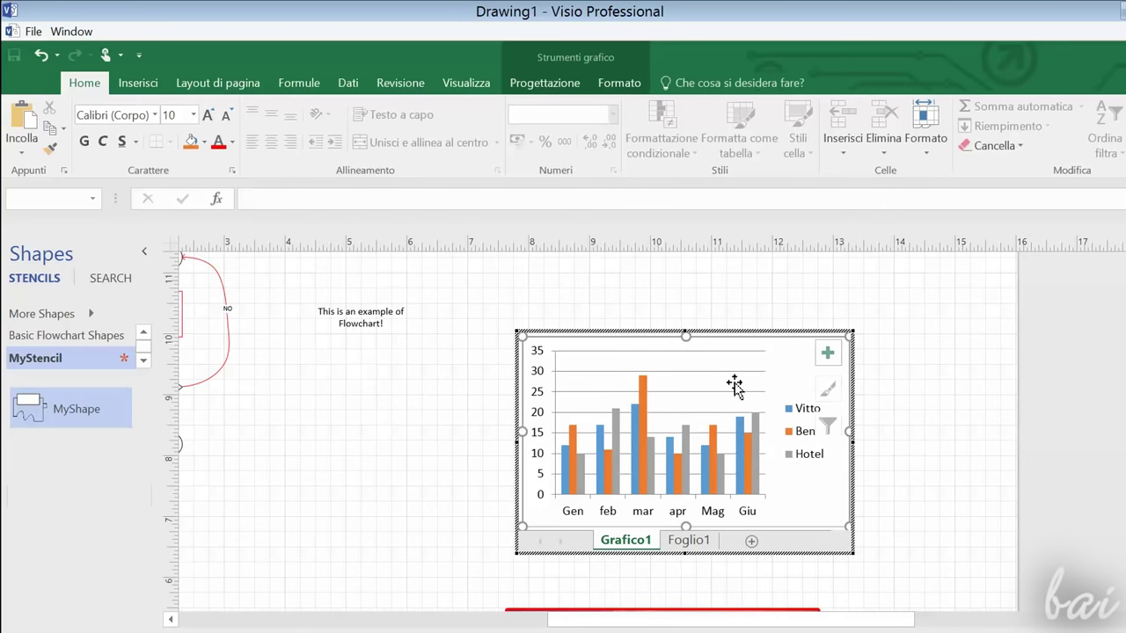
pyautogui.click(565, 84)
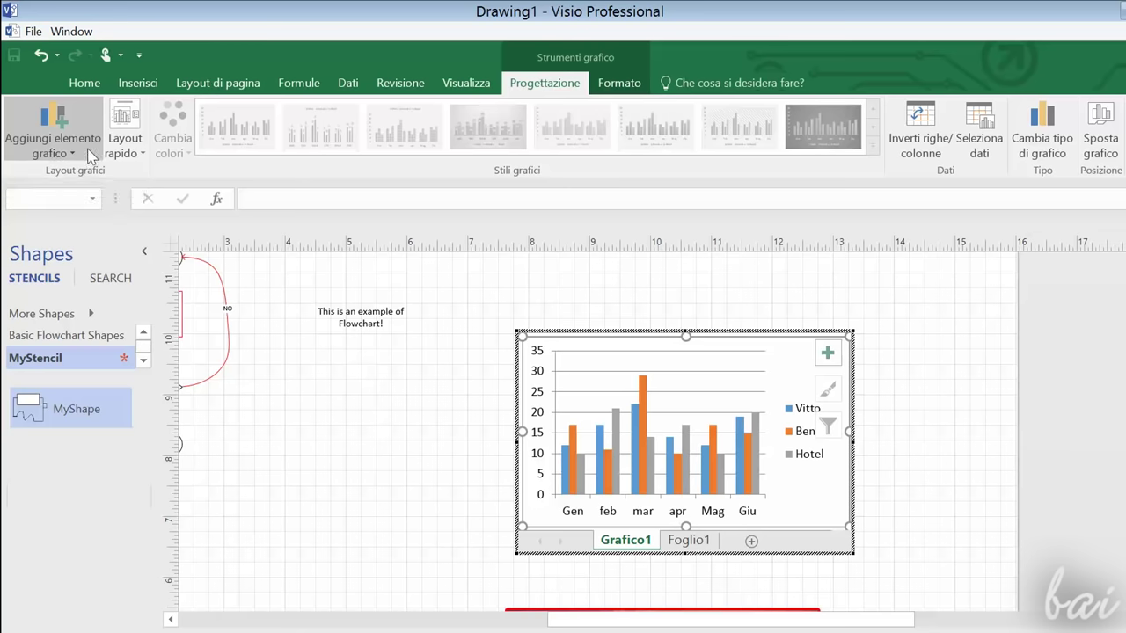
pyautogui.click(91, 151)
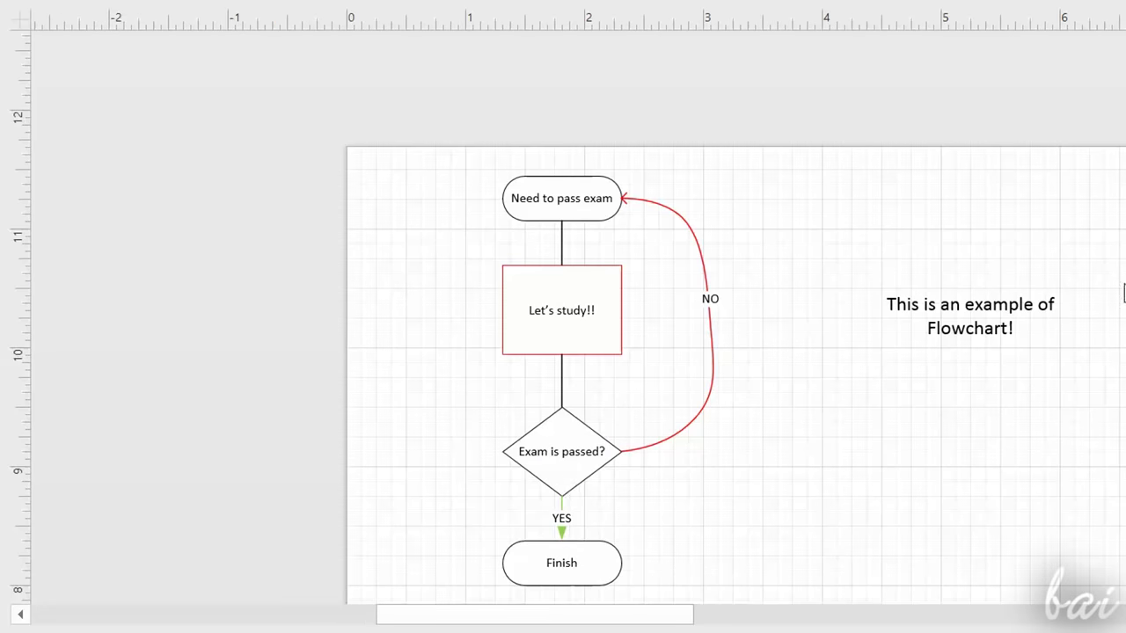
# Step: Save the drawing to the Desktop as MyDrawing.vsdx
pyautogui.scroll(-2, 739, 351)
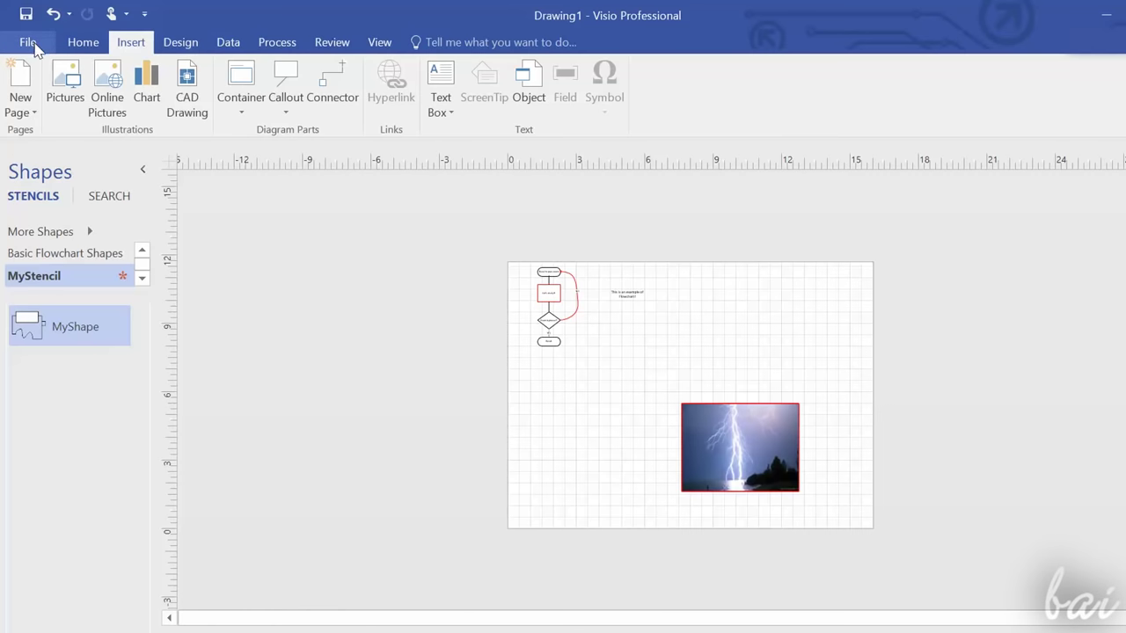
pyautogui.click(36, 48)
pyautogui.click(55, 198)
pyautogui.click(267, 302)
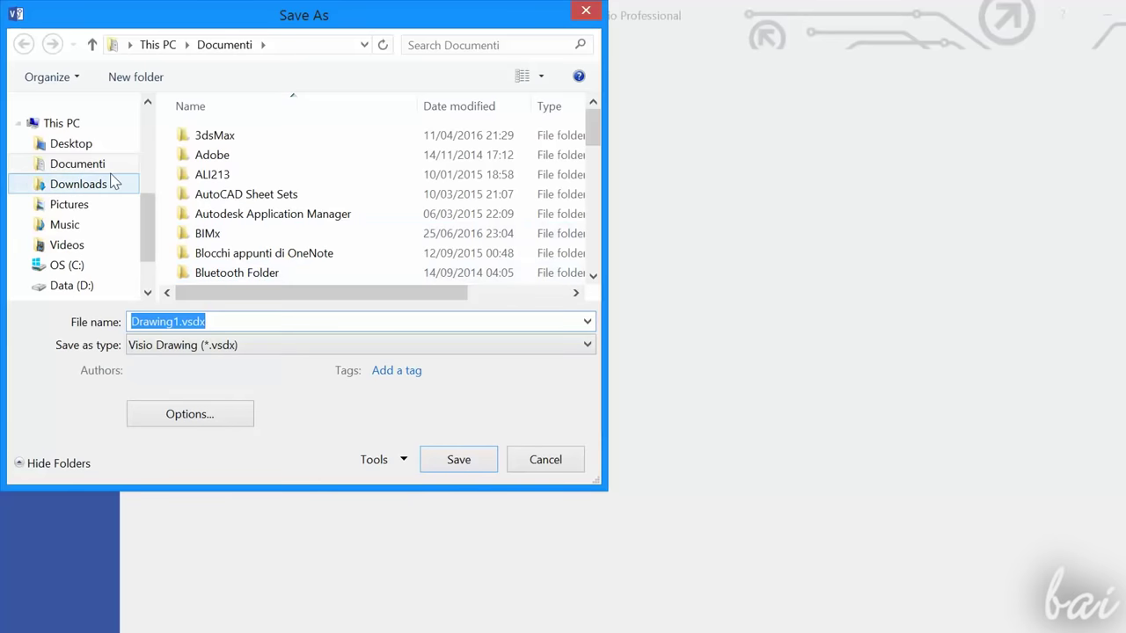
pyautogui.click(83, 143)
pyautogui.click(184, 322)
pyautogui.moveTo(180, 321); pyautogui.dragTo(99, 324)
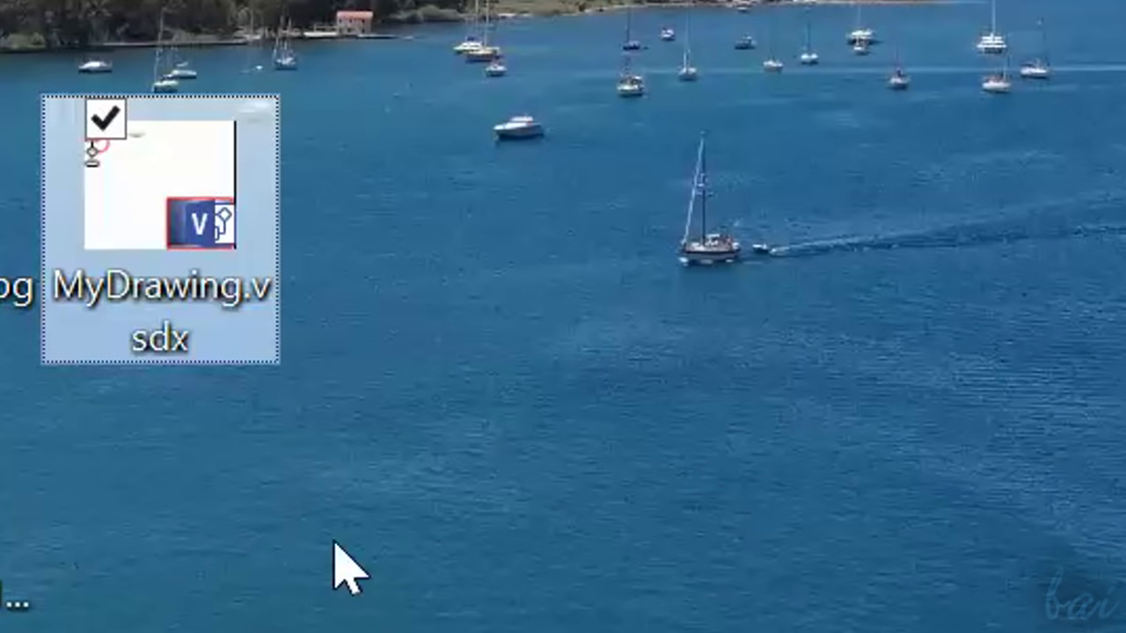
pyautogui.click(357, 392)
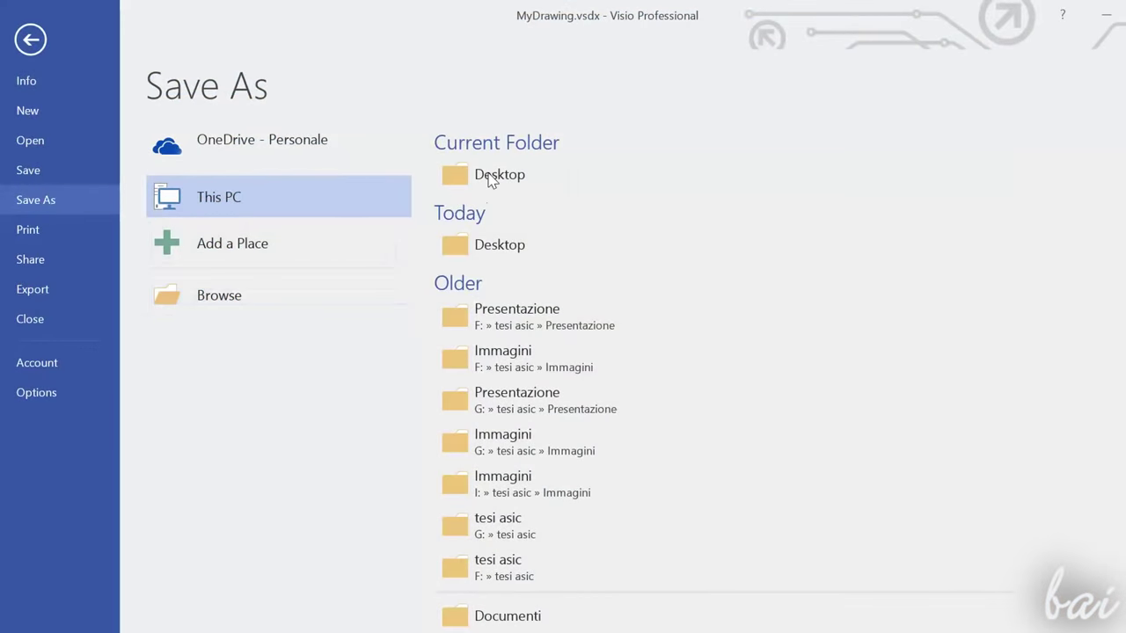
# Step: Save another copy to the Desktop as the JPEG image MyDrawing.jpg
pyautogui.click(489, 181)
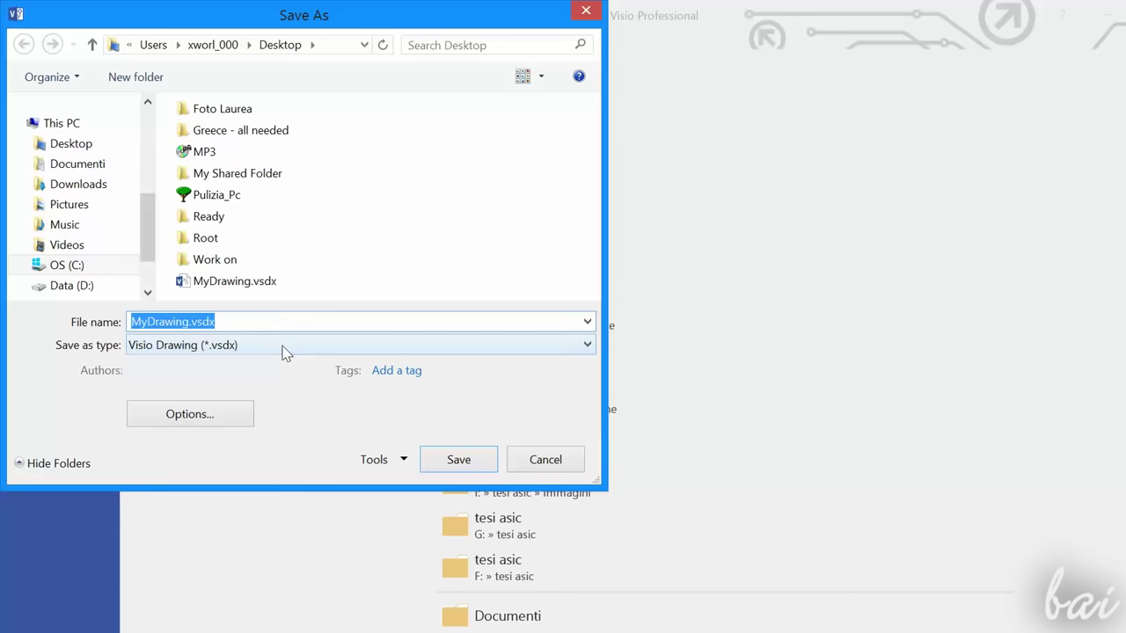
pyautogui.click(283, 348)
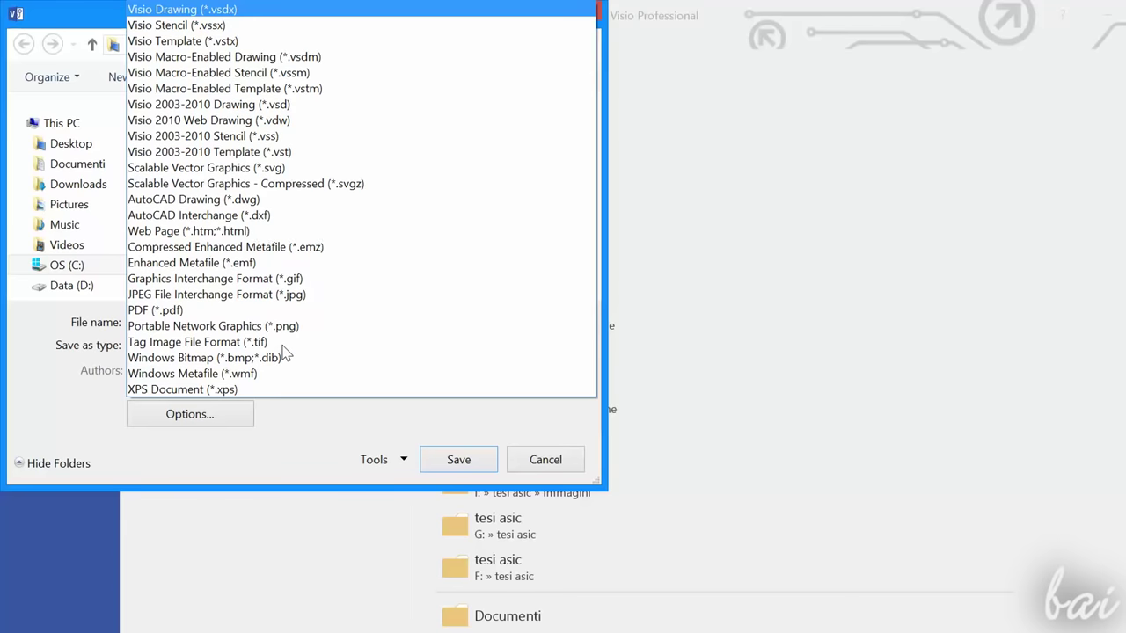
pyautogui.click(310, 296)
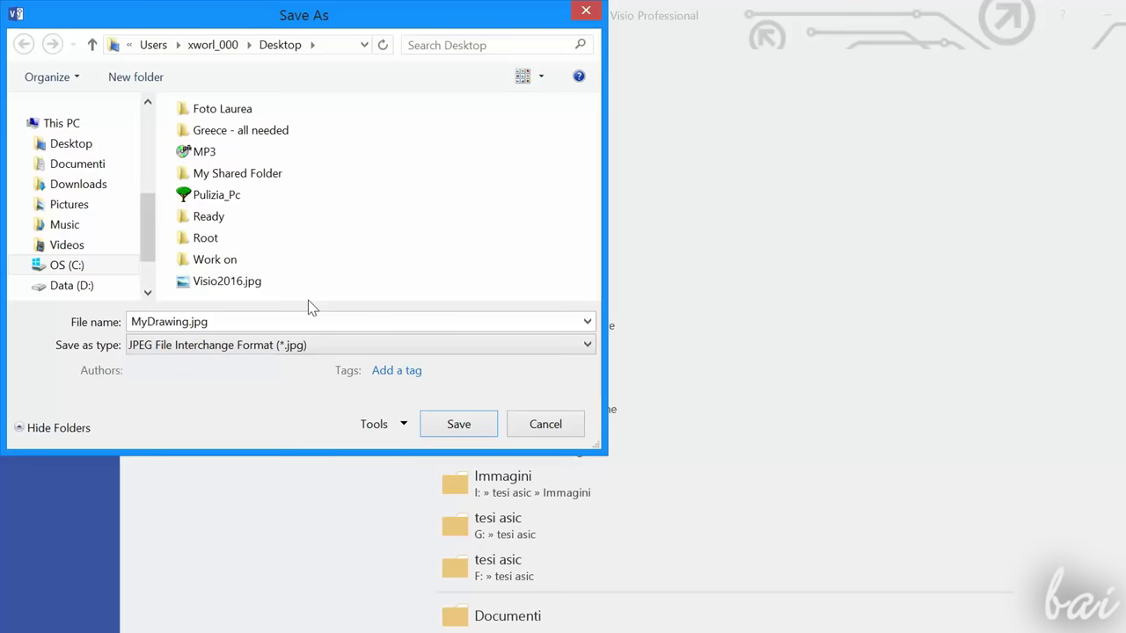
pyautogui.click(443, 422)
pyautogui.click(713, 444)
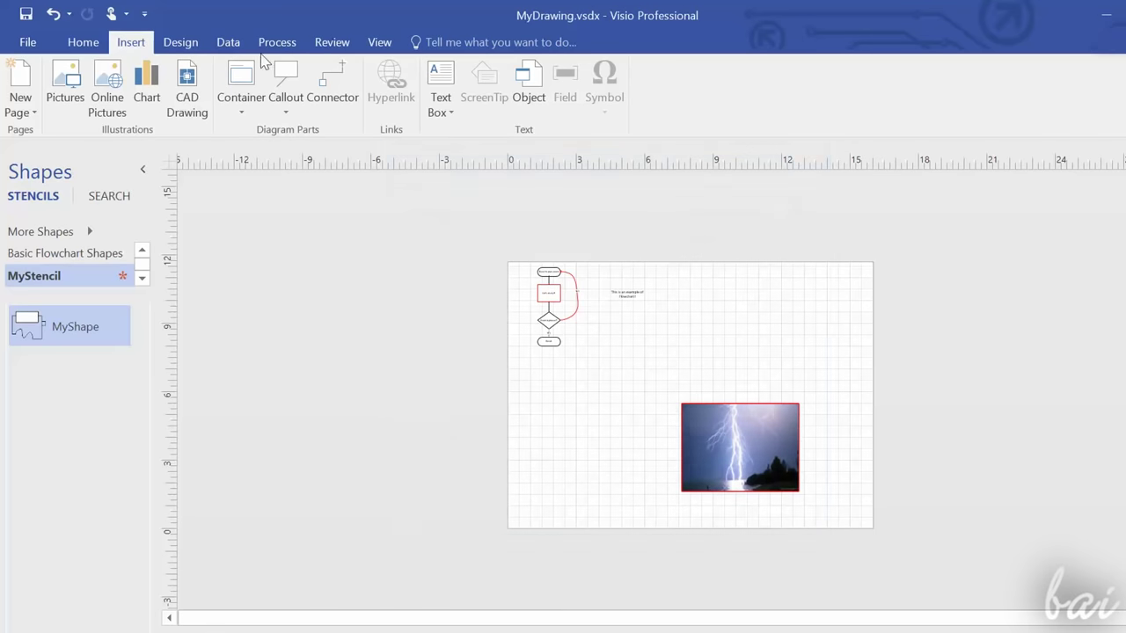
# Step: Preview the printout and move the lightning picture fully onto the page
pyautogui.click(30, 42)
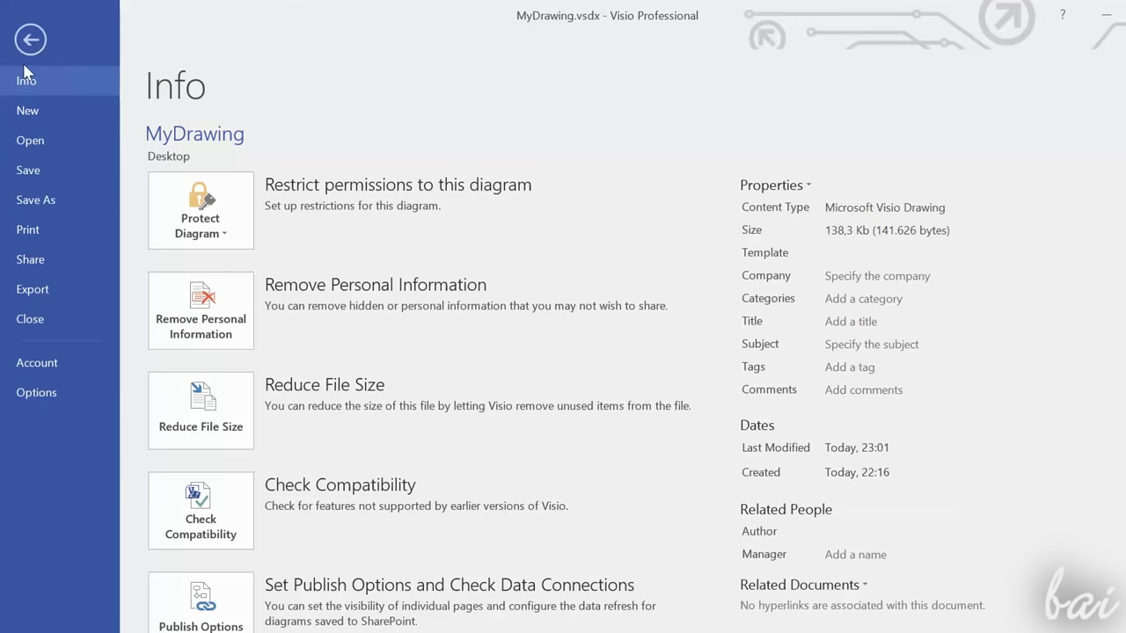
pyautogui.click(52, 229)
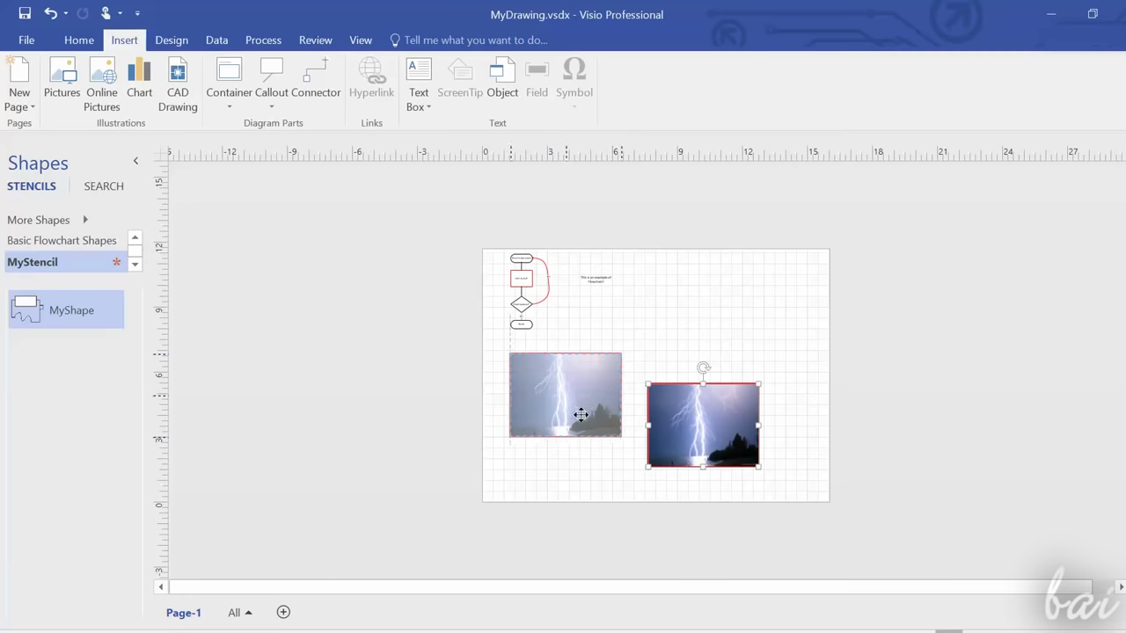
pyautogui.moveTo(583, 409); pyautogui.dragTo(584, 426)
# Step: Check the page size options, then bring up PDF export for the drawing
pyautogui.click(172, 39)
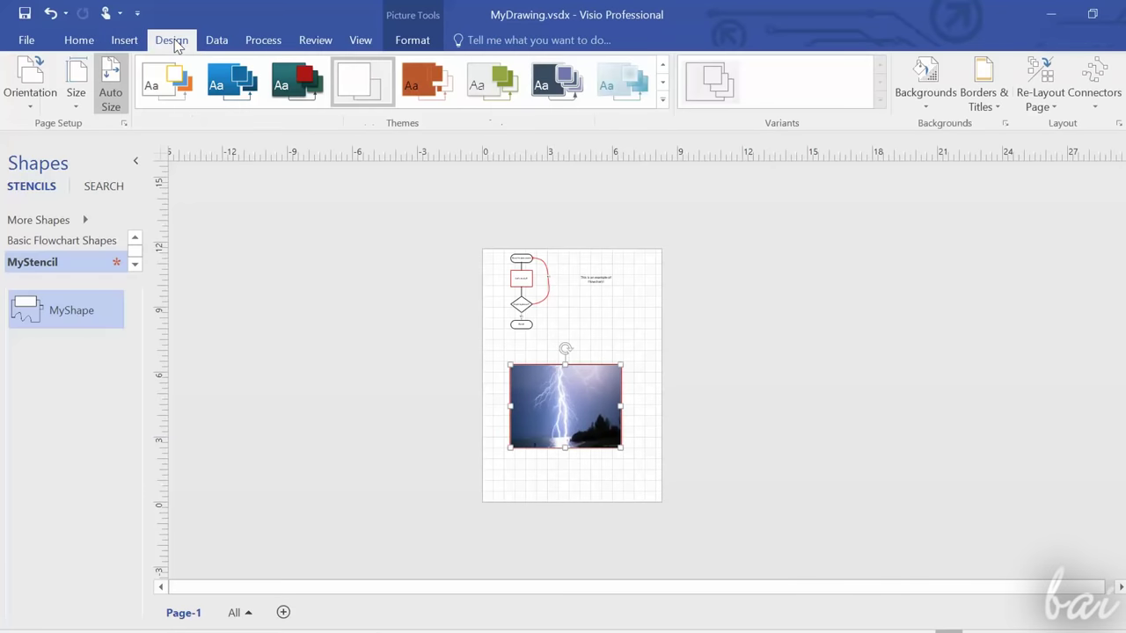
pyautogui.click(76, 97)
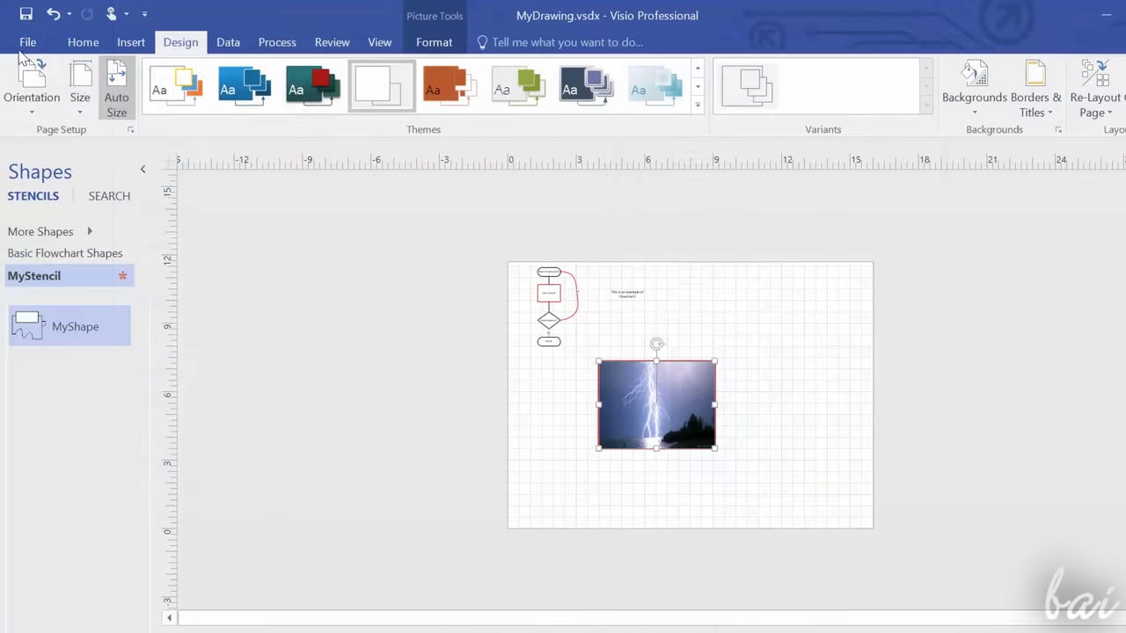
pyautogui.click(21, 42)
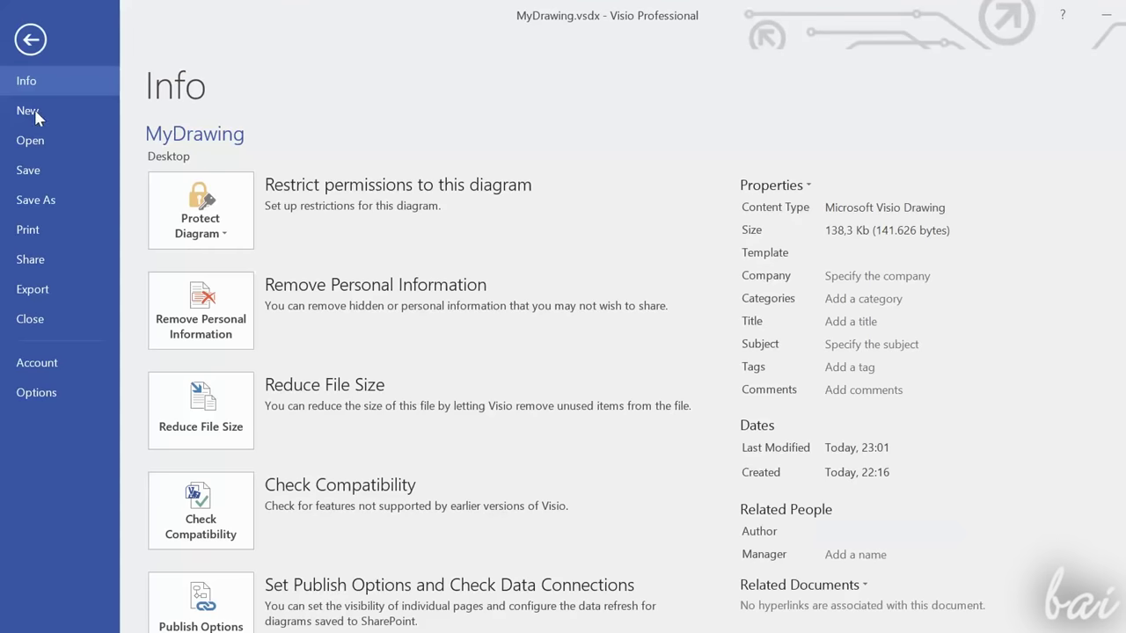
pyautogui.click(49, 291)
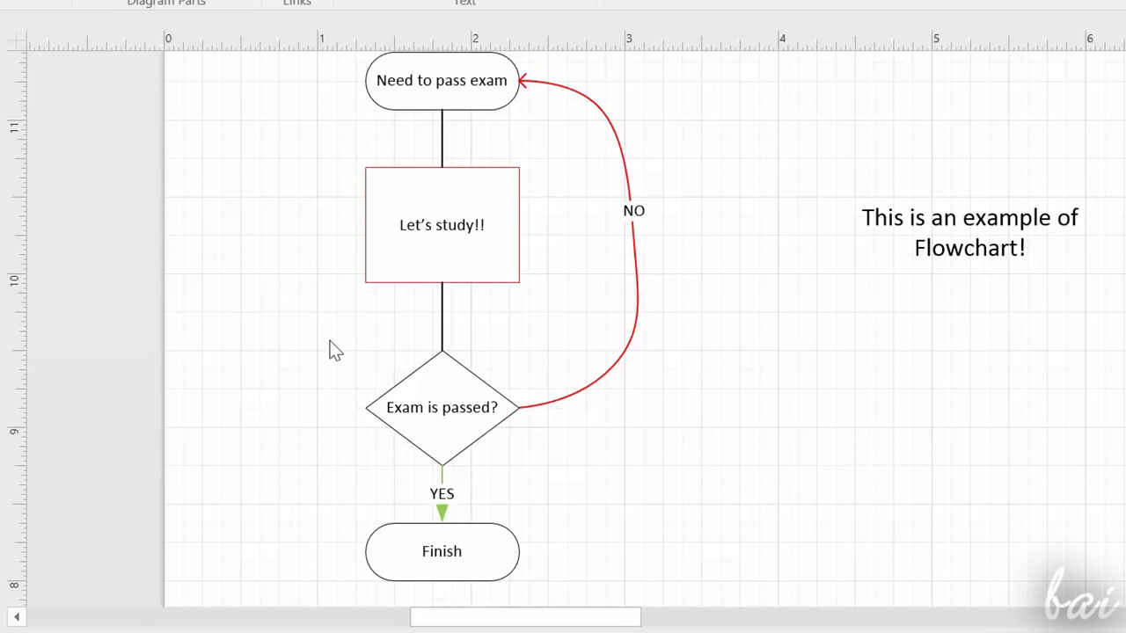
# Step: Apply Fit to Drawing so the page hugs the flowchart and photo
pyautogui.scroll(-6, 337, 350)
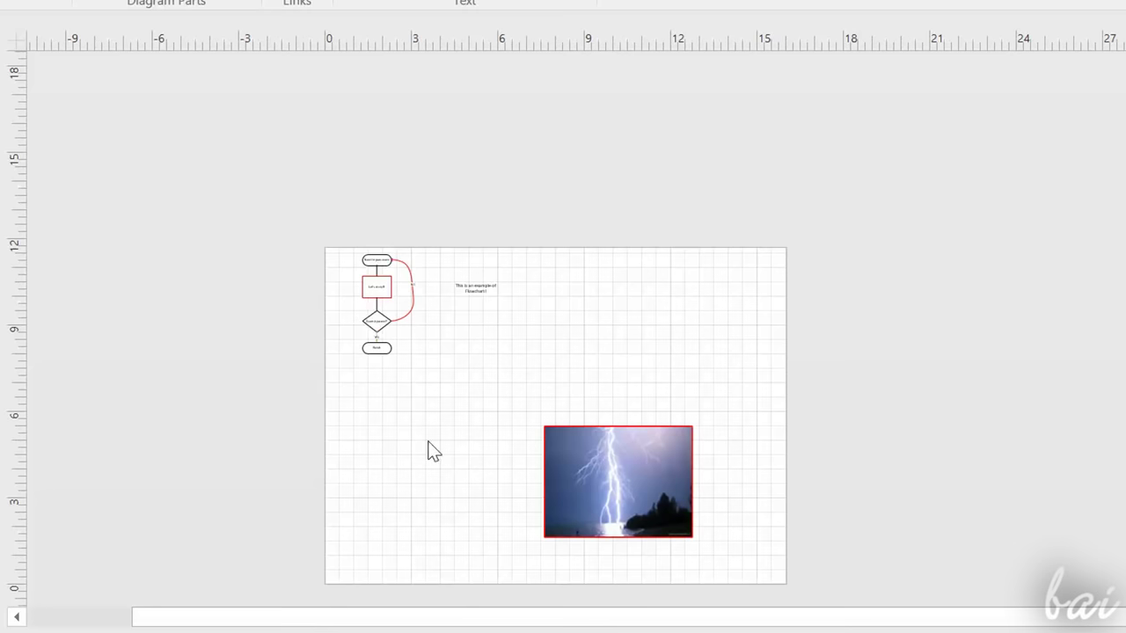
pyautogui.scroll(-1, 414, 308)
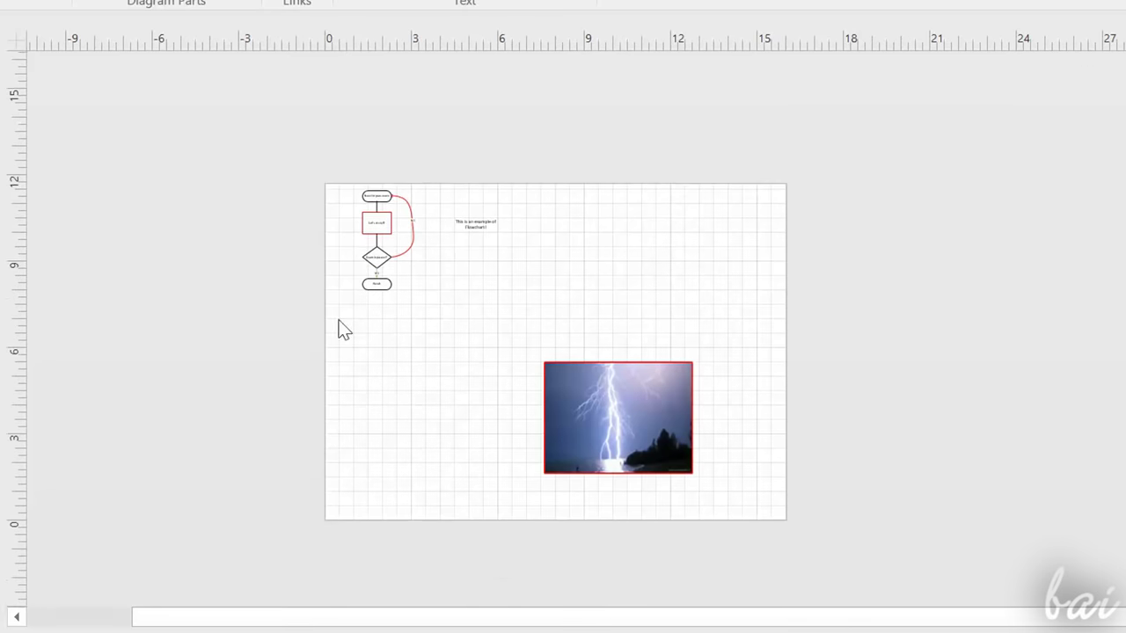
pyautogui.scroll(2, 605, 291)
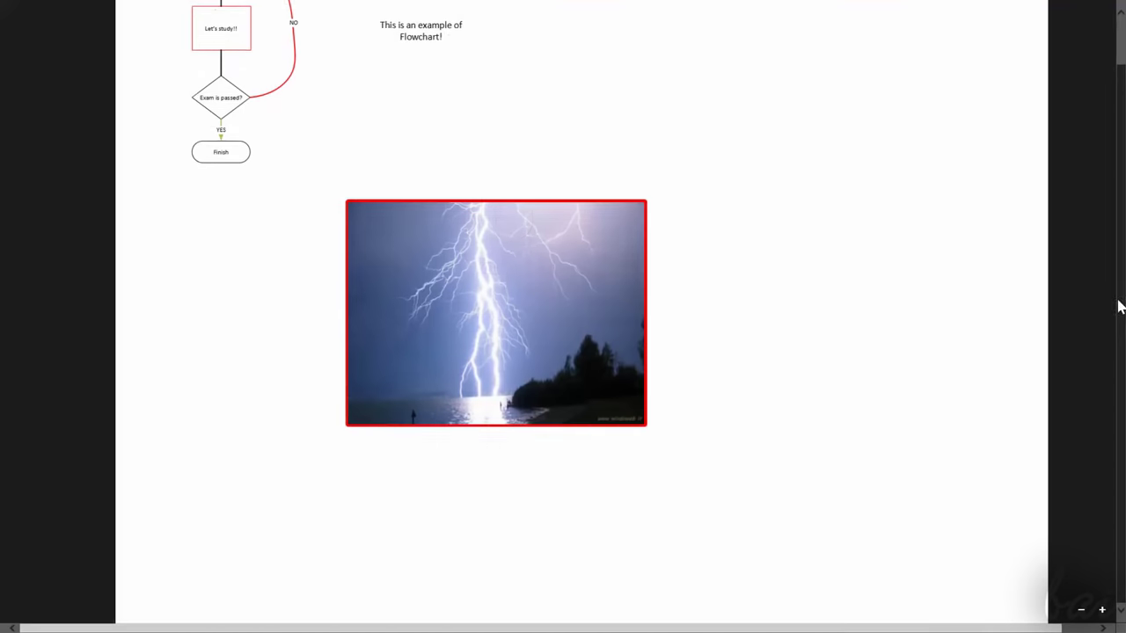
pyautogui.scroll(2, 1118, 302)
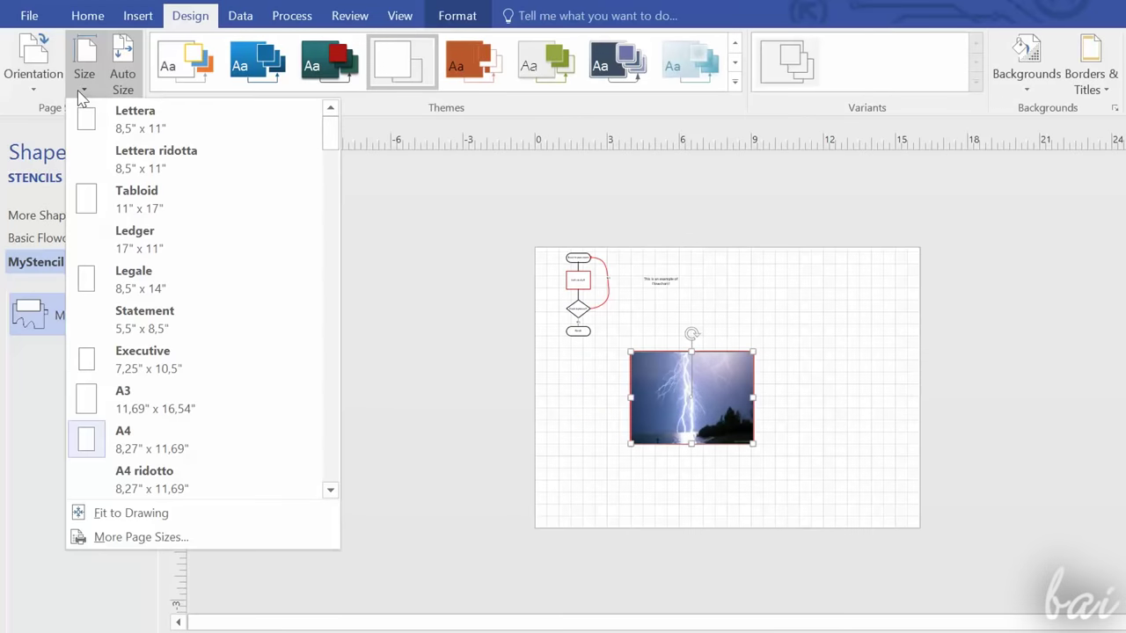
pyautogui.click(82, 91)
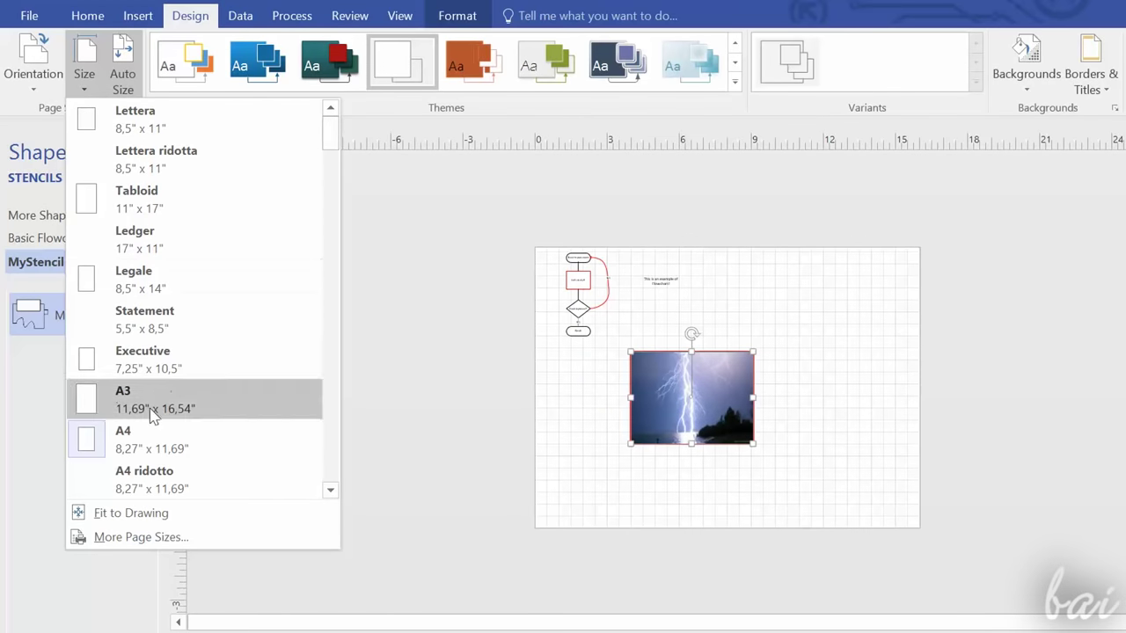
pyautogui.click(174, 516)
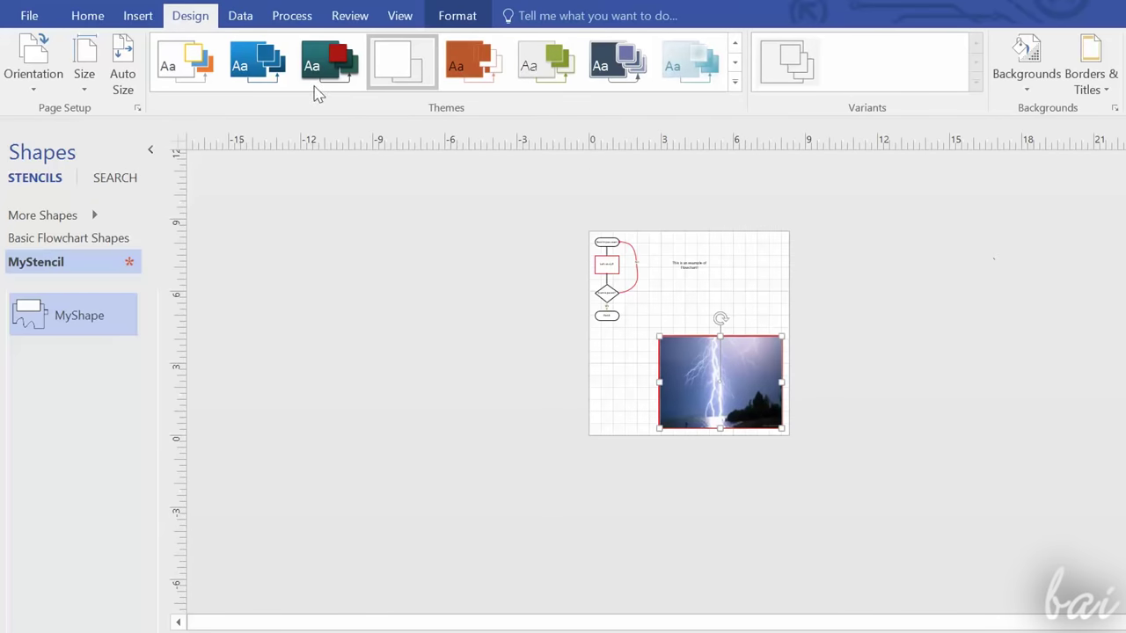
pyautogui.click(78, 88)
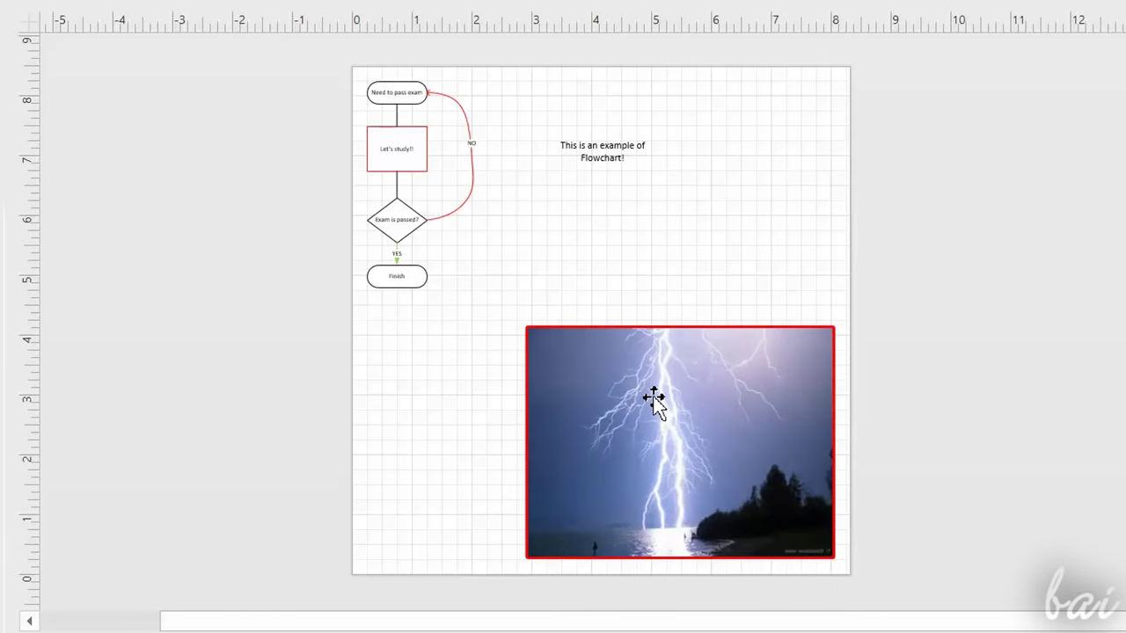
pyautogui.click(654, 400)
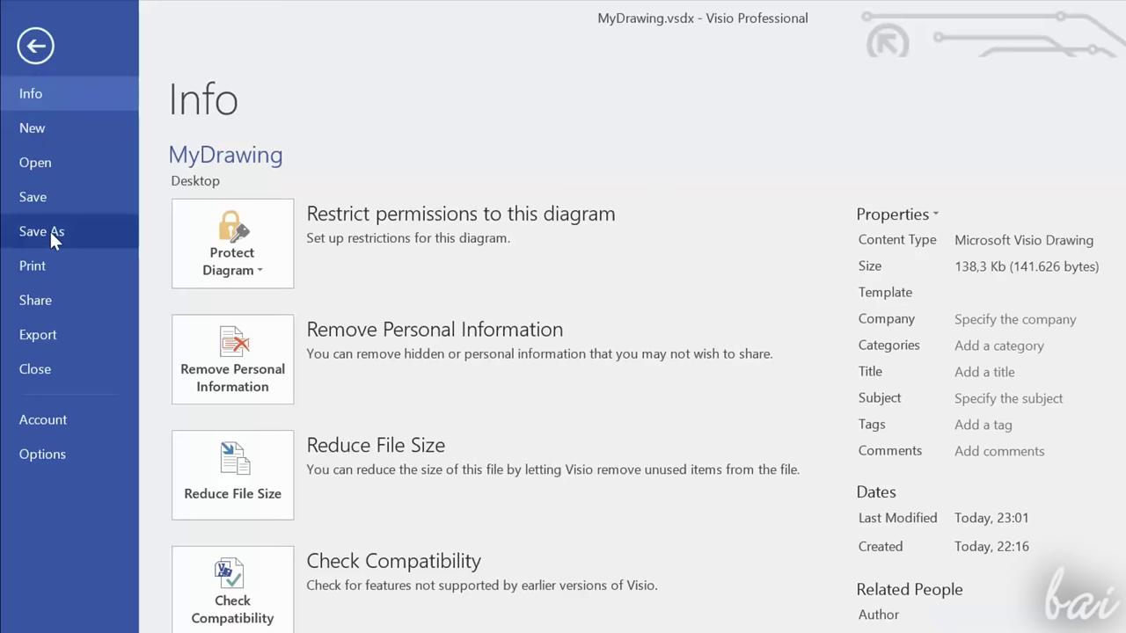
pyautogui.click(50, 232)
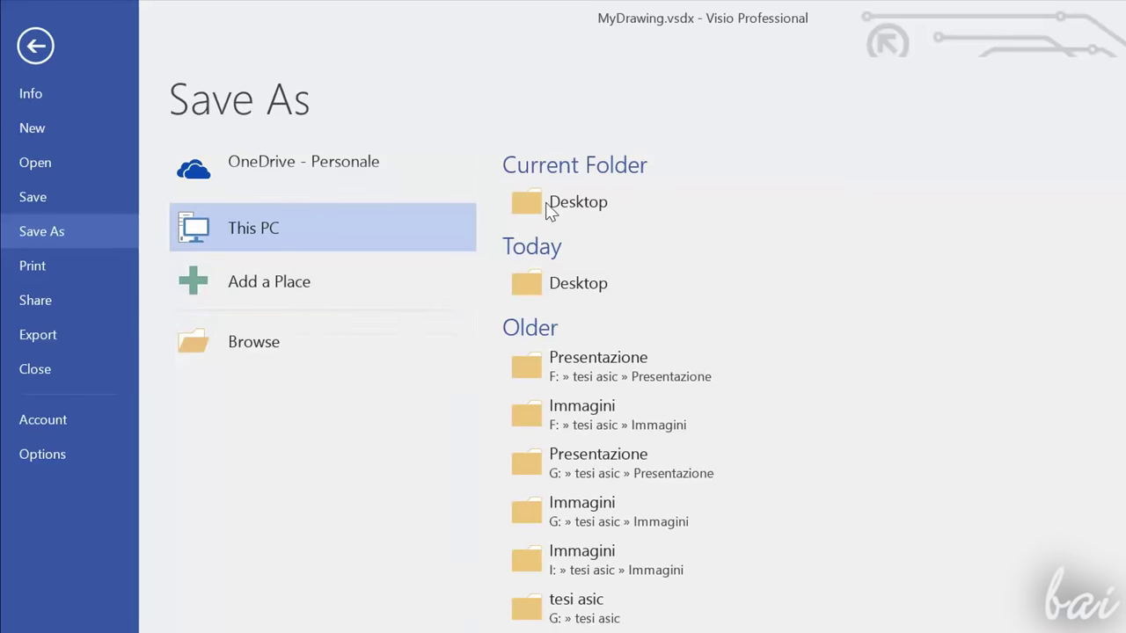
pyautogui.click(519, 218)
pyautogui.click(345, 401)
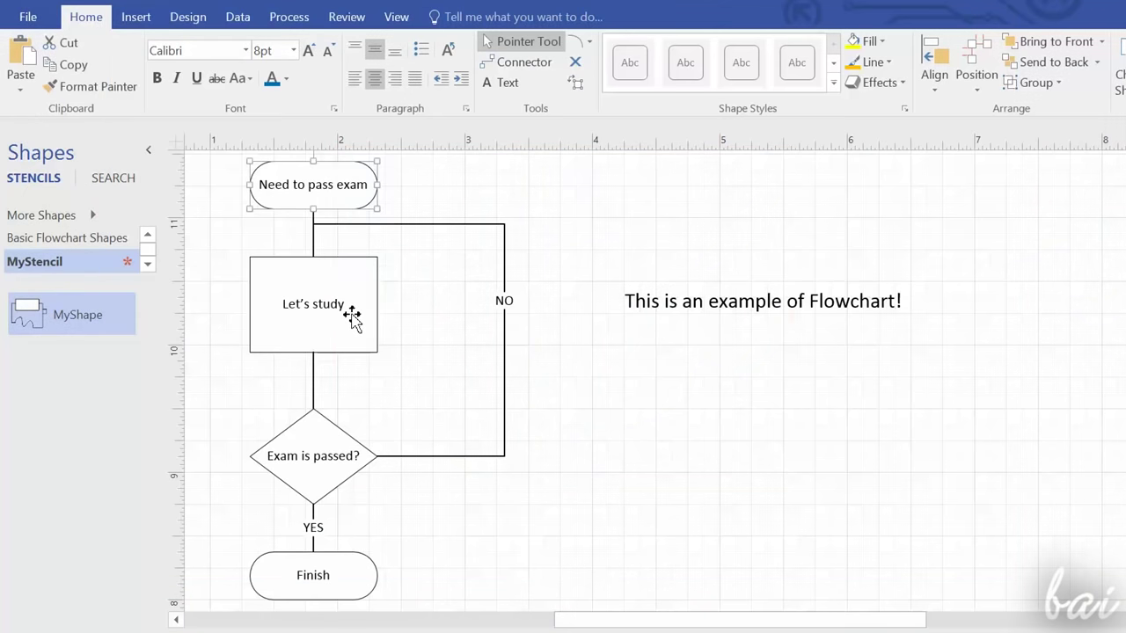
pyautogui.click(352, 317)
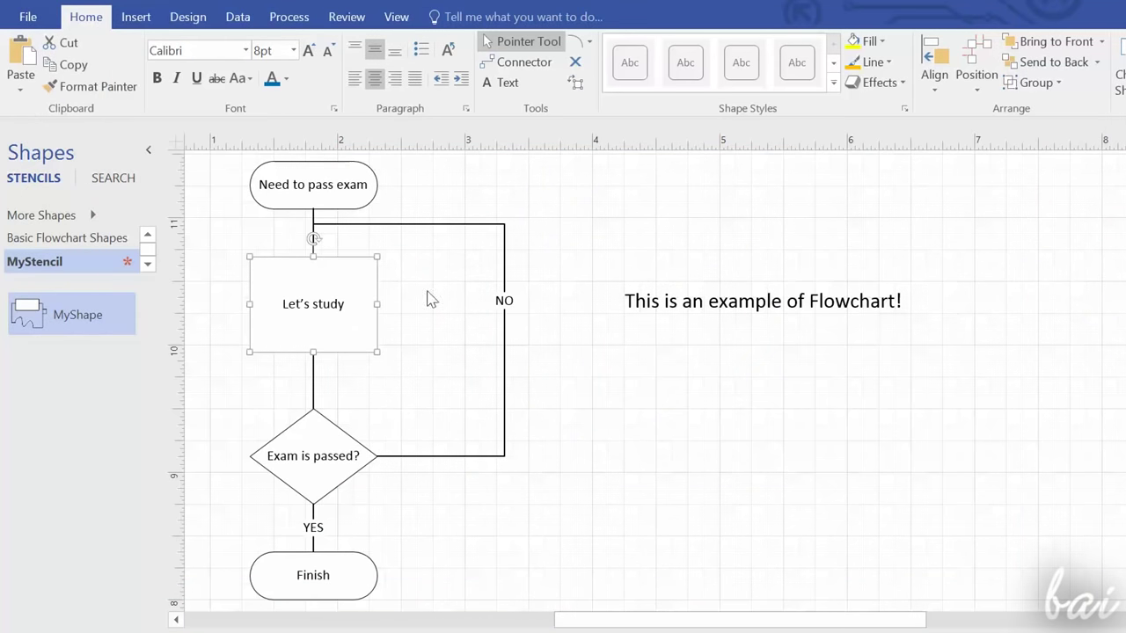
pyautogui.click(505, 270)
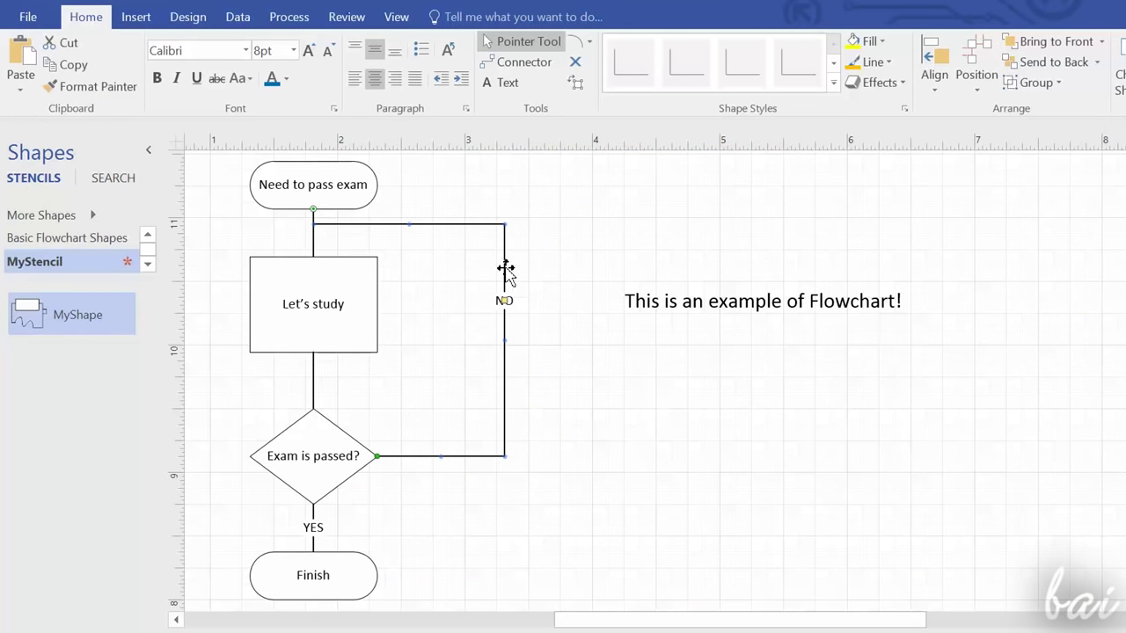
pyautogui.click(724, 291)
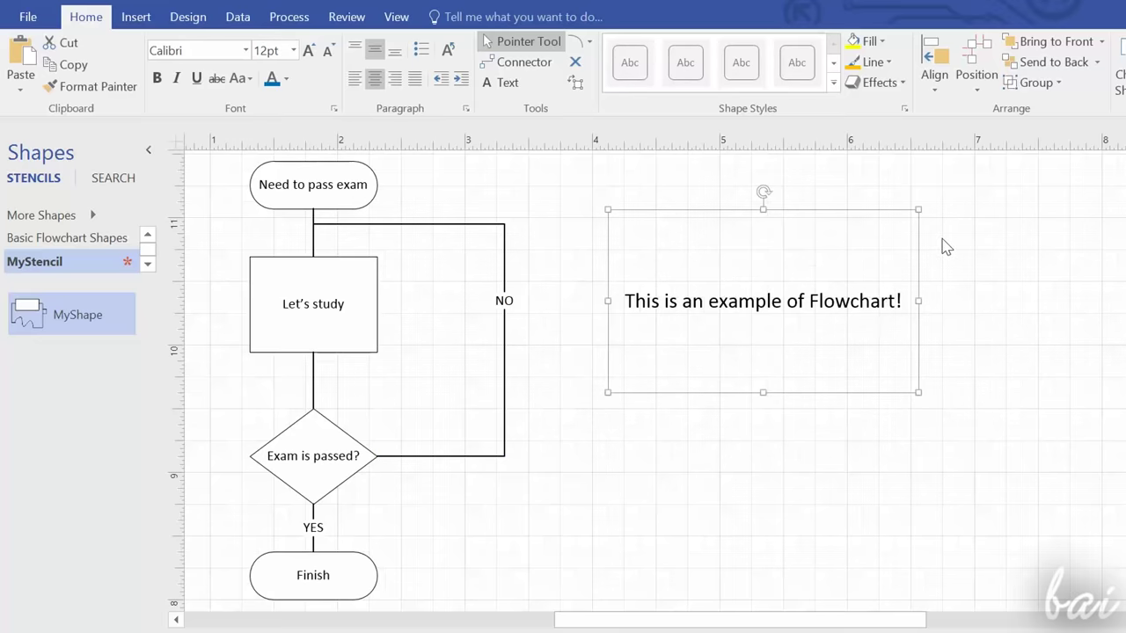